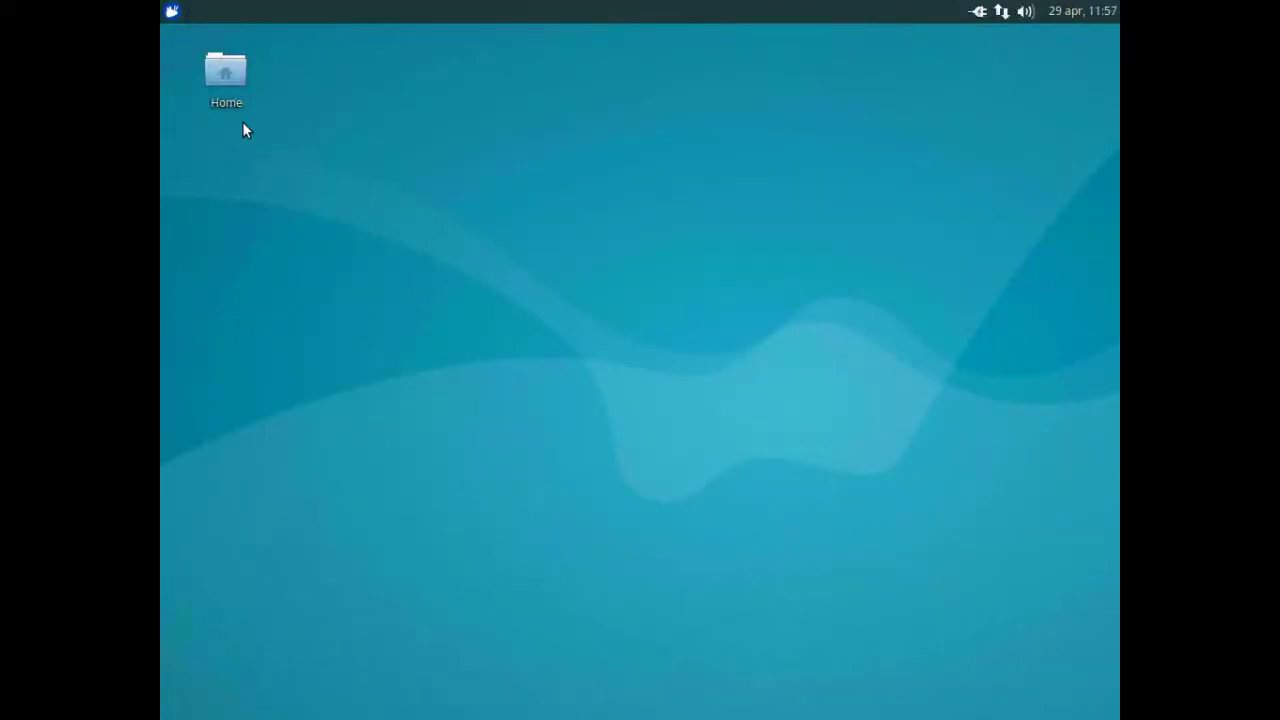
Step: Launch BORIS from the Education category of the Whisker applications menu
{"action": "left_click", "coordinate": [173, 11]}
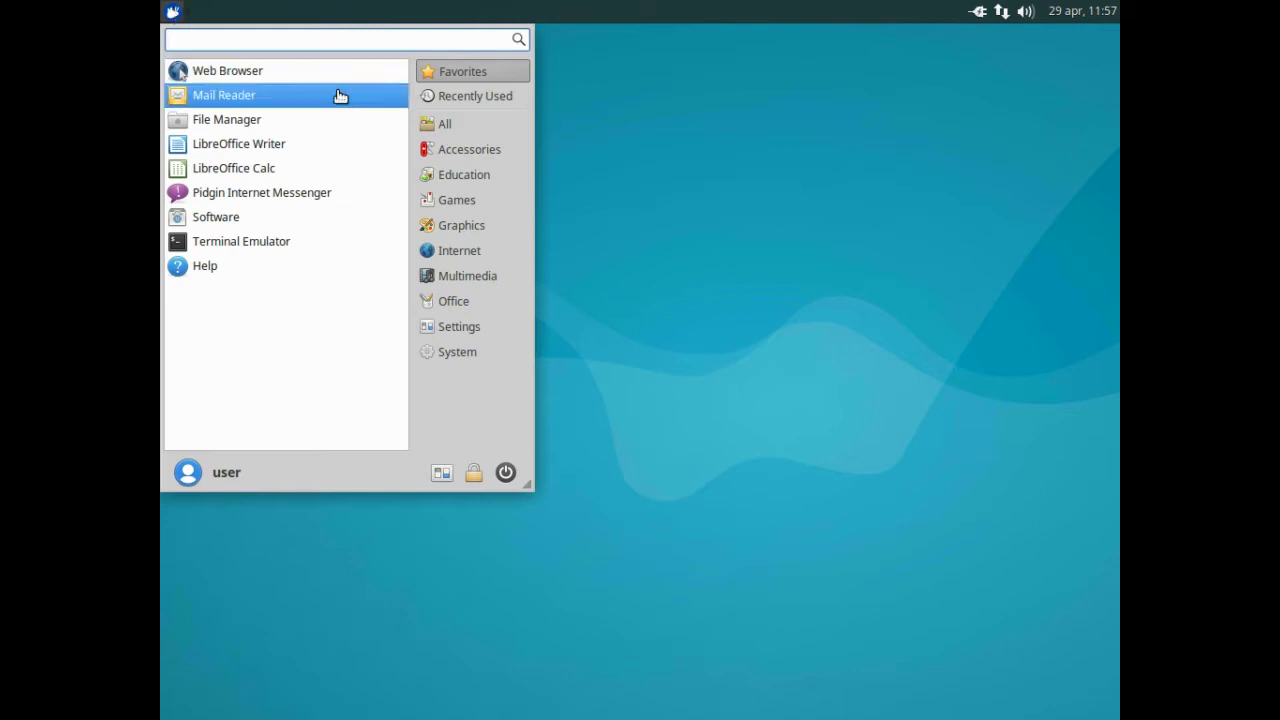
{"action": "left_click", "coordinate": [455, 176]}
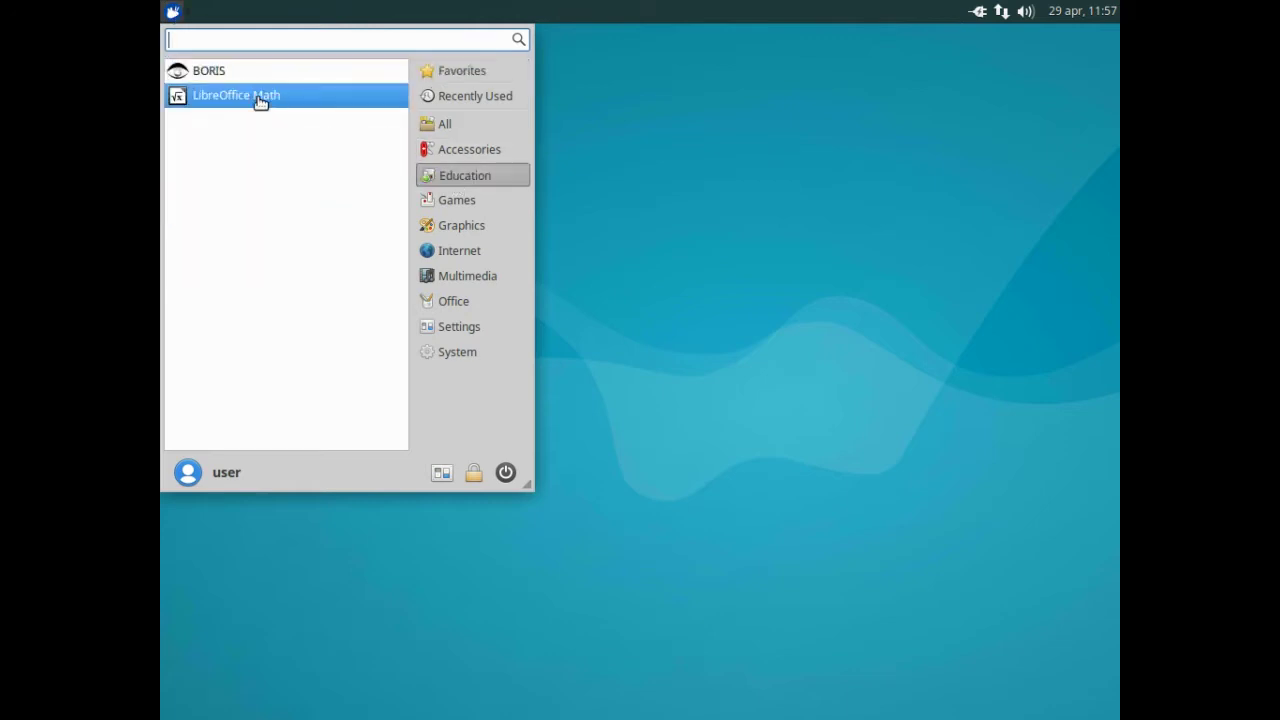
{"action": "left_click", "coordinate": [206, 76]}
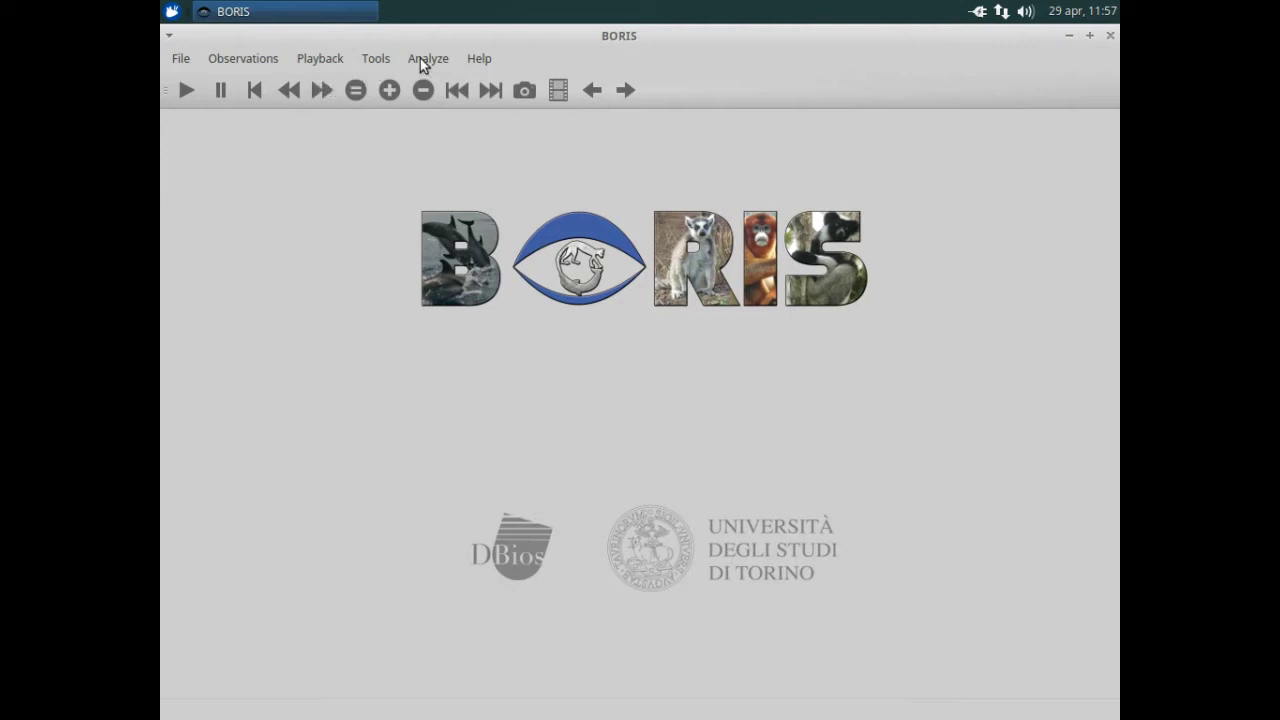
Step: View and dismiss the About dialog showing BORIS version 2.96, then reopen Help
{"action": "left_click", "coordinate": [482, 60]}
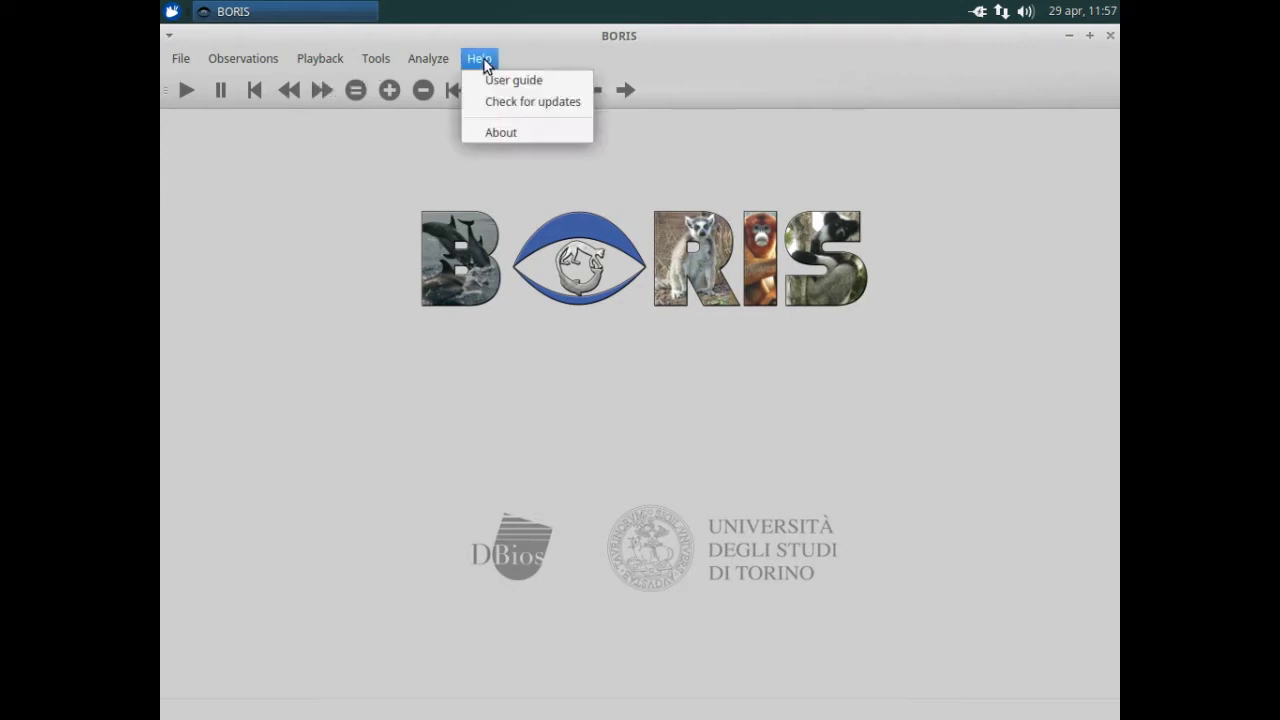
{"action": "left_click", "coordinate": [508, 132]}
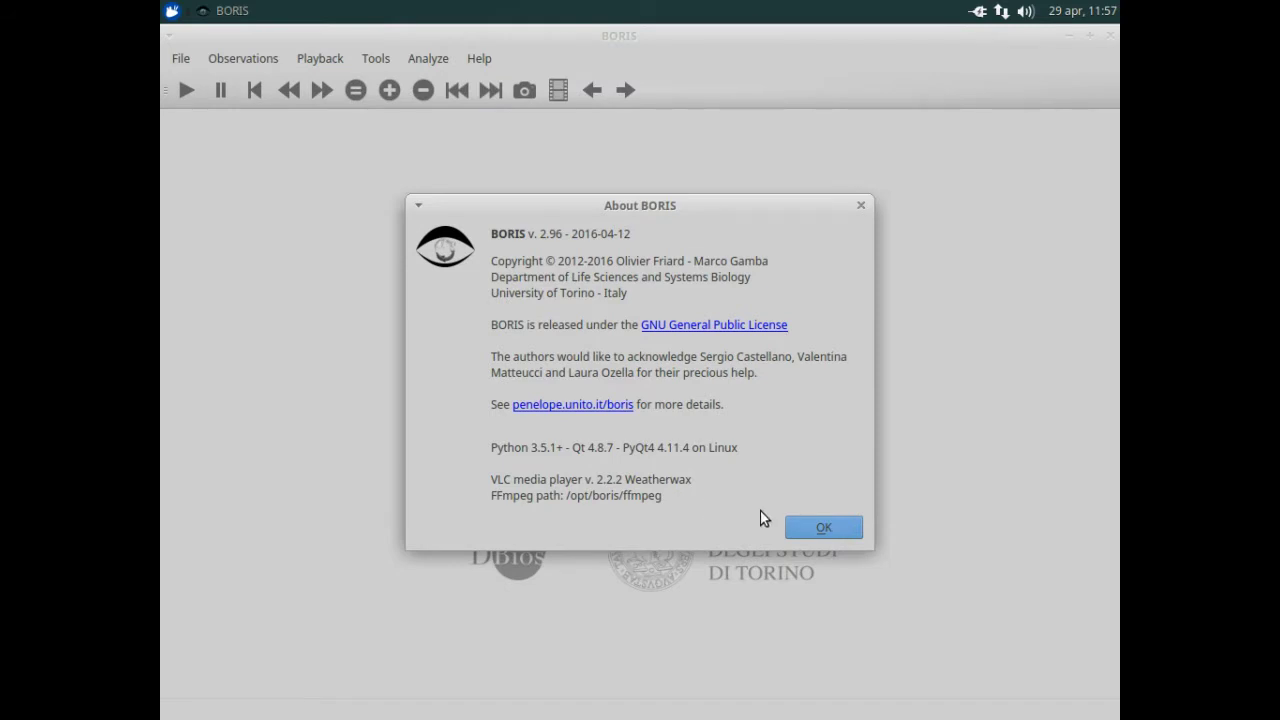
{"action": "left_click", "coordinate": [824, 531]}
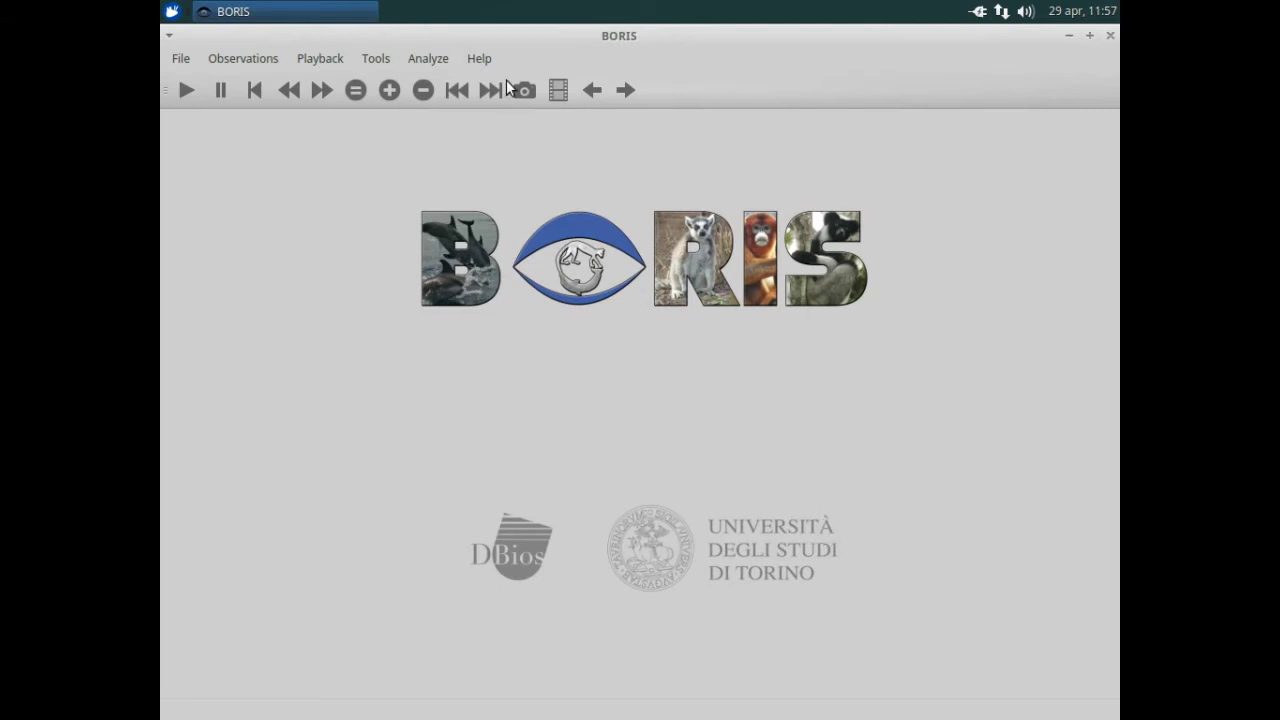
{"action": "left_click", "coordinate": [482, 61]}
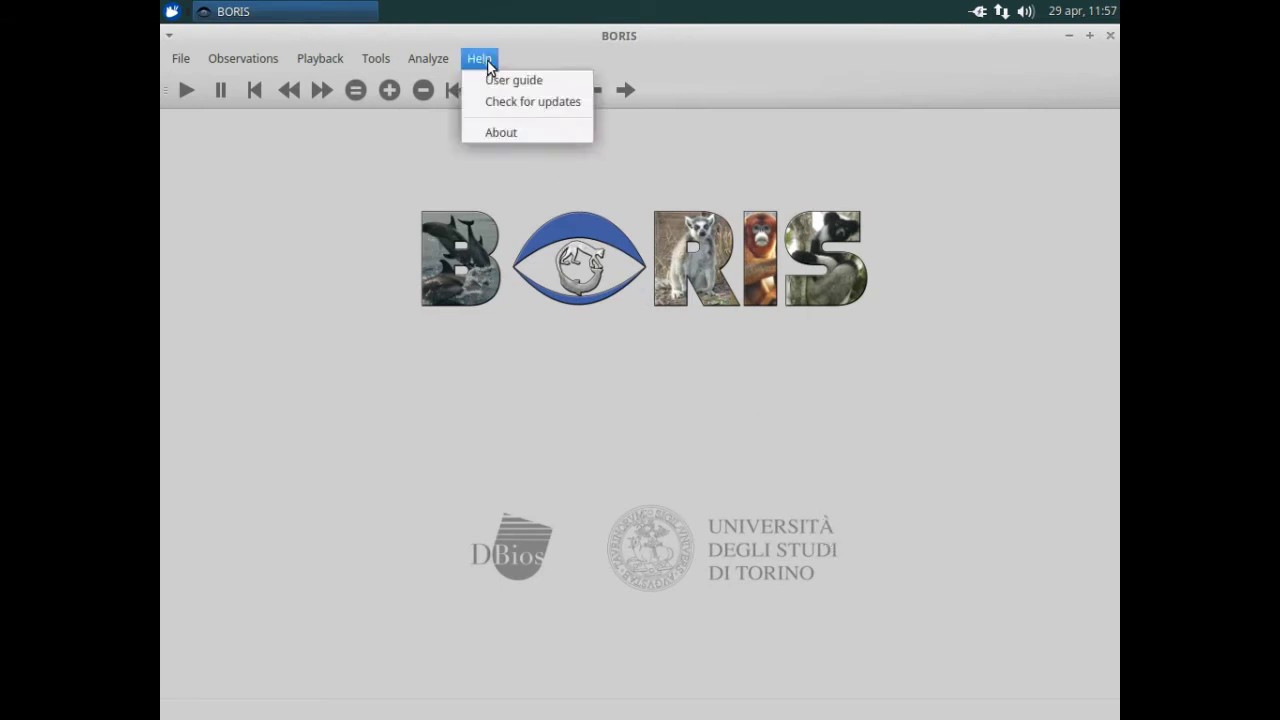
Step: Show the BORIS user guide widened, at Fit Page zoom, with a wider index
{"action": "left_click", "coordinate": [535, 81]}
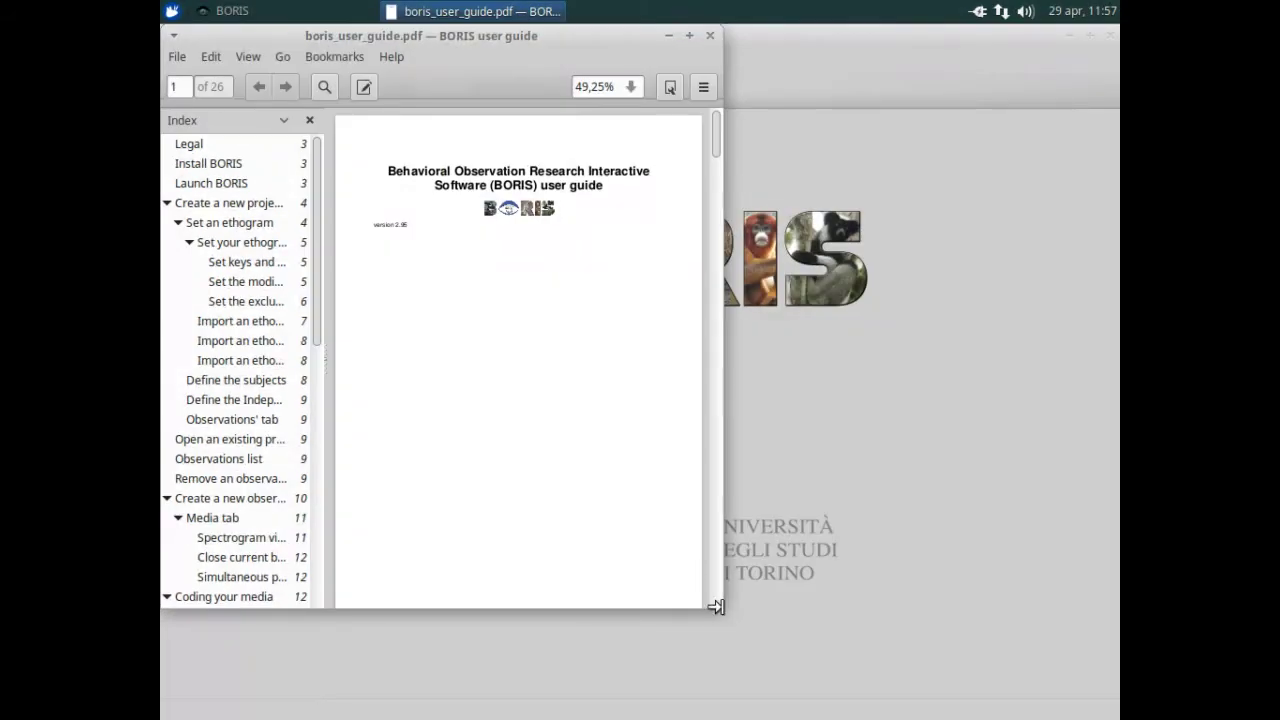
{"action": "left_click_drag", "start_coordinate": [716, 606], "coordinate": [956, 607]}
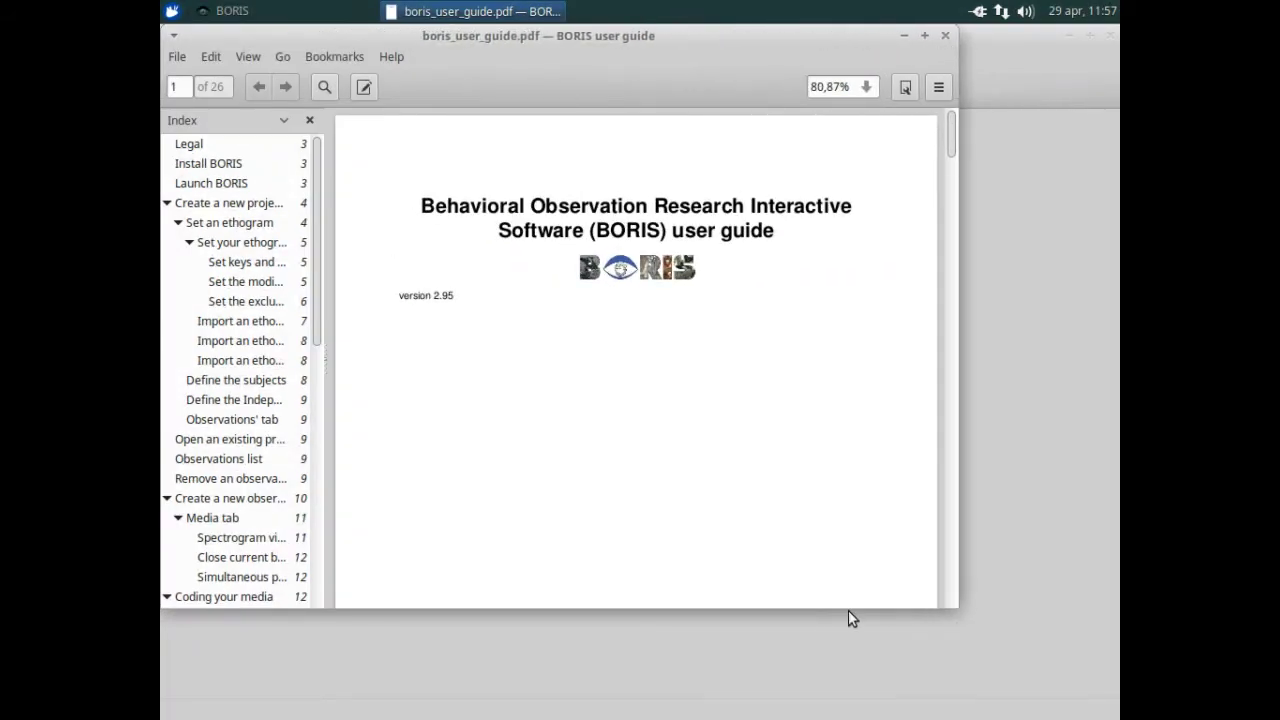
{"action": "left_click", "coordinate": [866, 87]}
{"action": "left_click", "coordinate": [857, 132]}
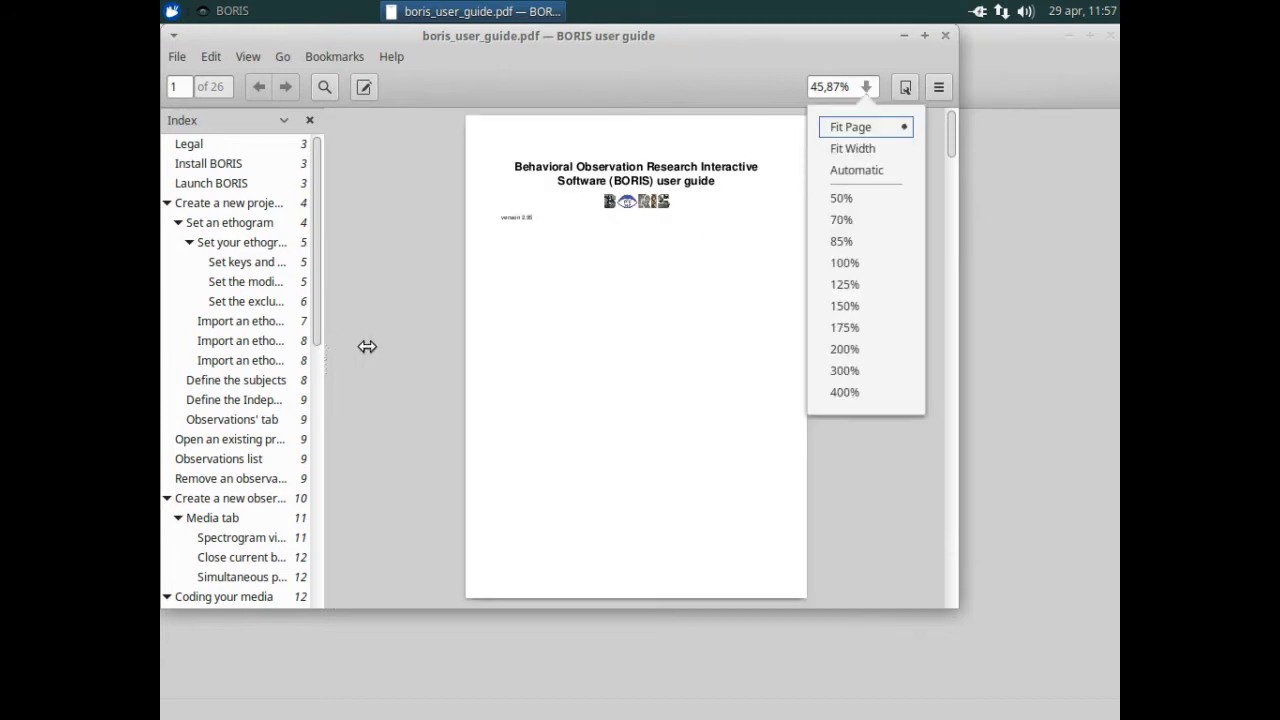
{"action": "left_click", "coordinate": [428, 357]}
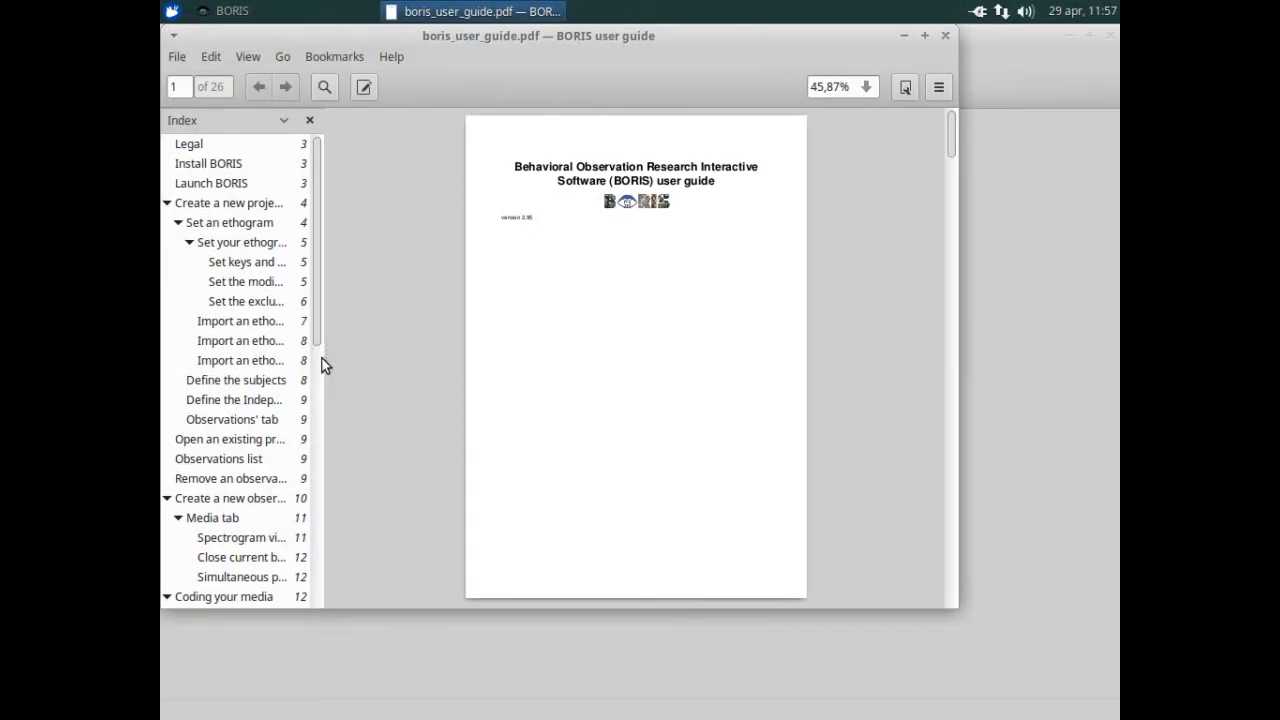
{"action": "left_click_drag", "start_coordinate": [322, 365], "coordinate": [522, 367]}
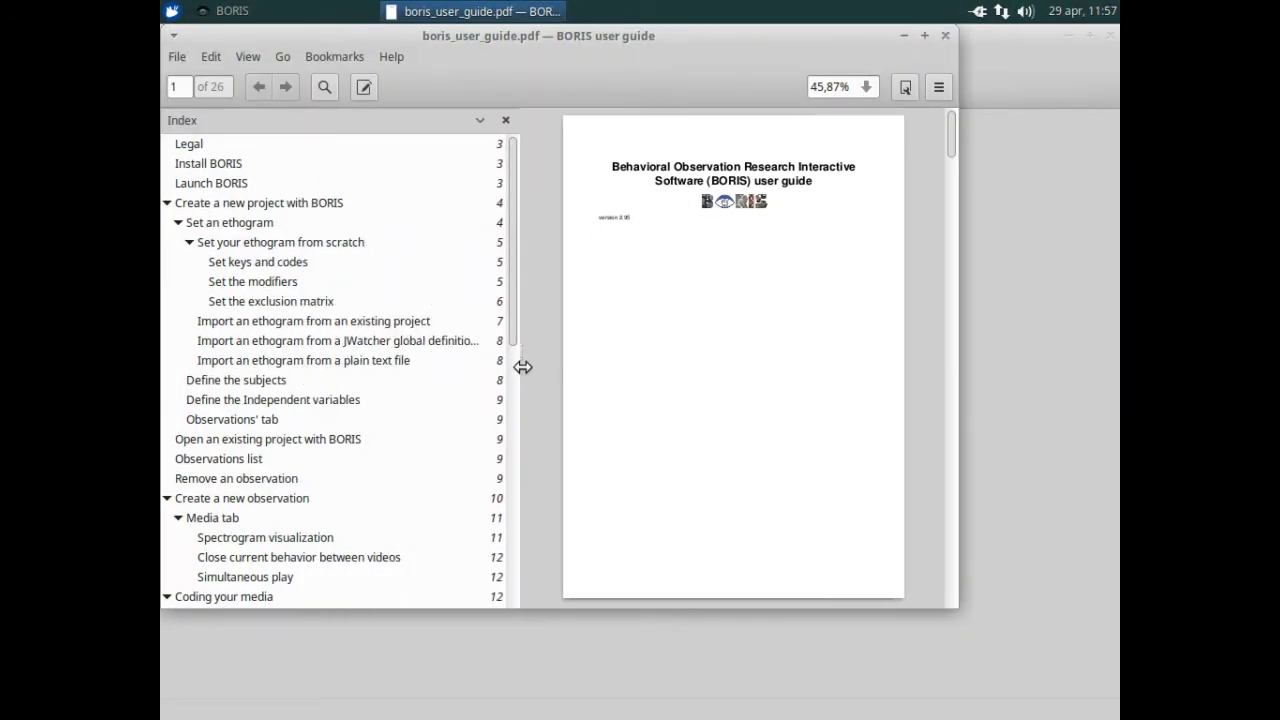
Step: Browse the 'Create a new project with BORIS' section, then close the viewer
{"action": "left_click", "coordinate": [240, 204]}
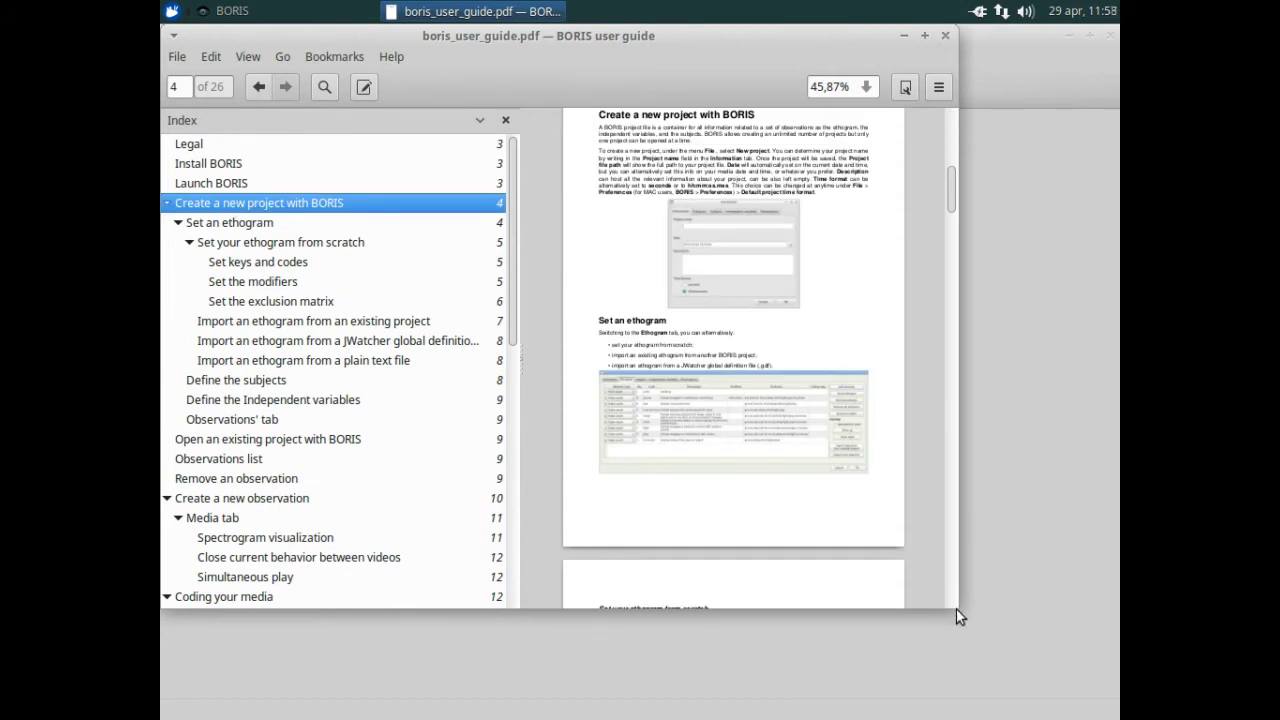
{"action": "mouse_move", "coordinate": [956, 608]}
{"action": "left_mouse_down"}
{"action": "mouse_move", "coordinate": [956, 714]}
{"action": "mouse_move", "coordinate": [905, 242]}
{"action": "mouse_move", "coordinate": [908, 143]}
{"action": "left_mouse_up"}
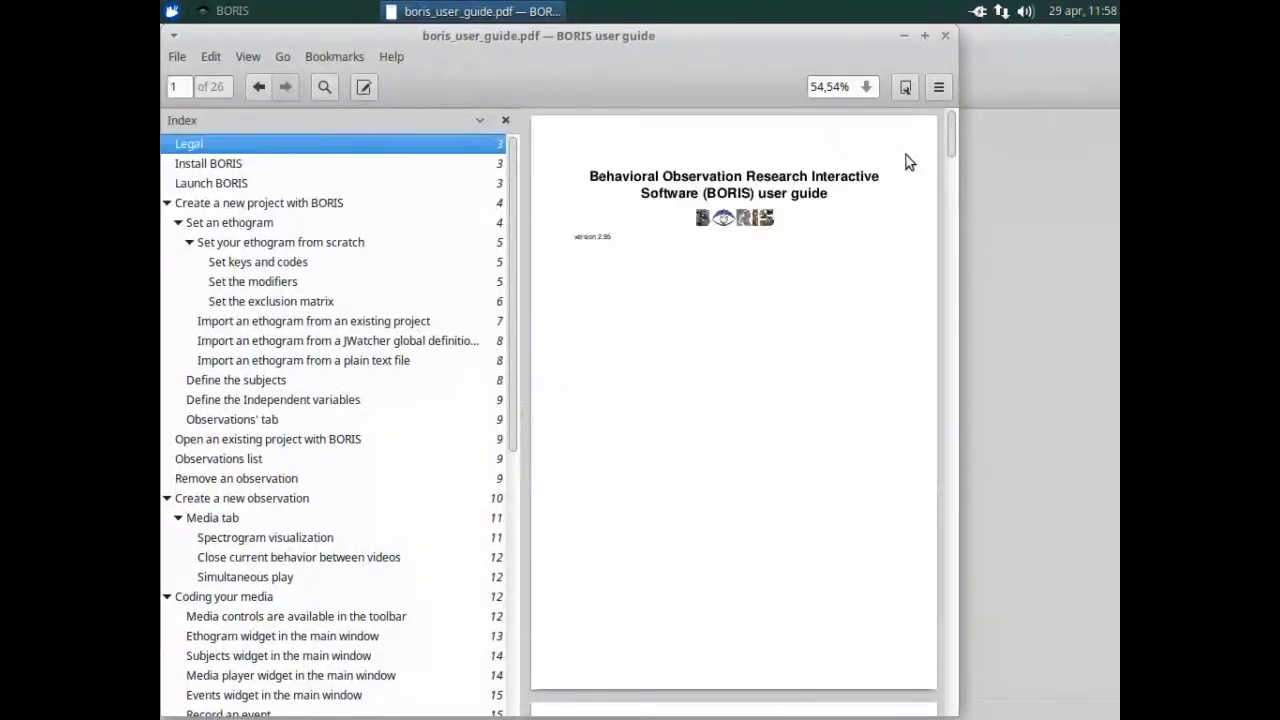
{"action": "scroll", "coordinate": [790, 372], "scroll_direction": "down", "scroll_amount": 1}
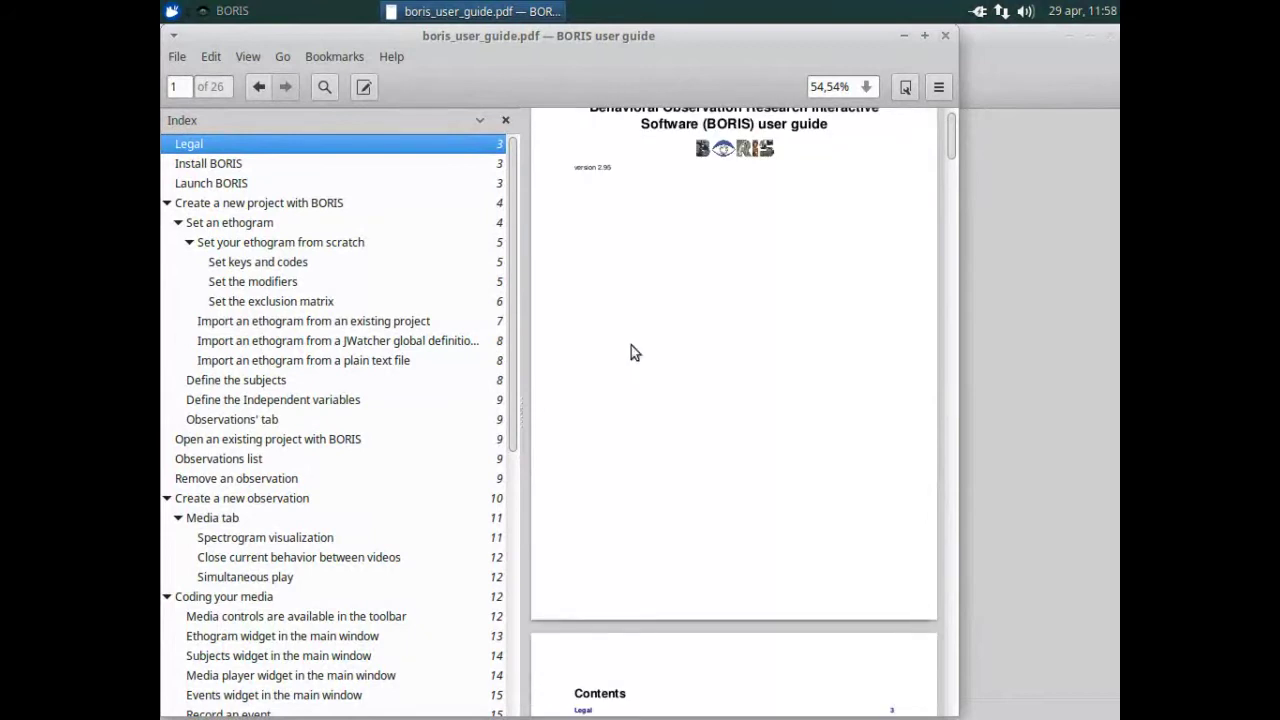
{"action": "left_click", "coordinate": [277, 204]}
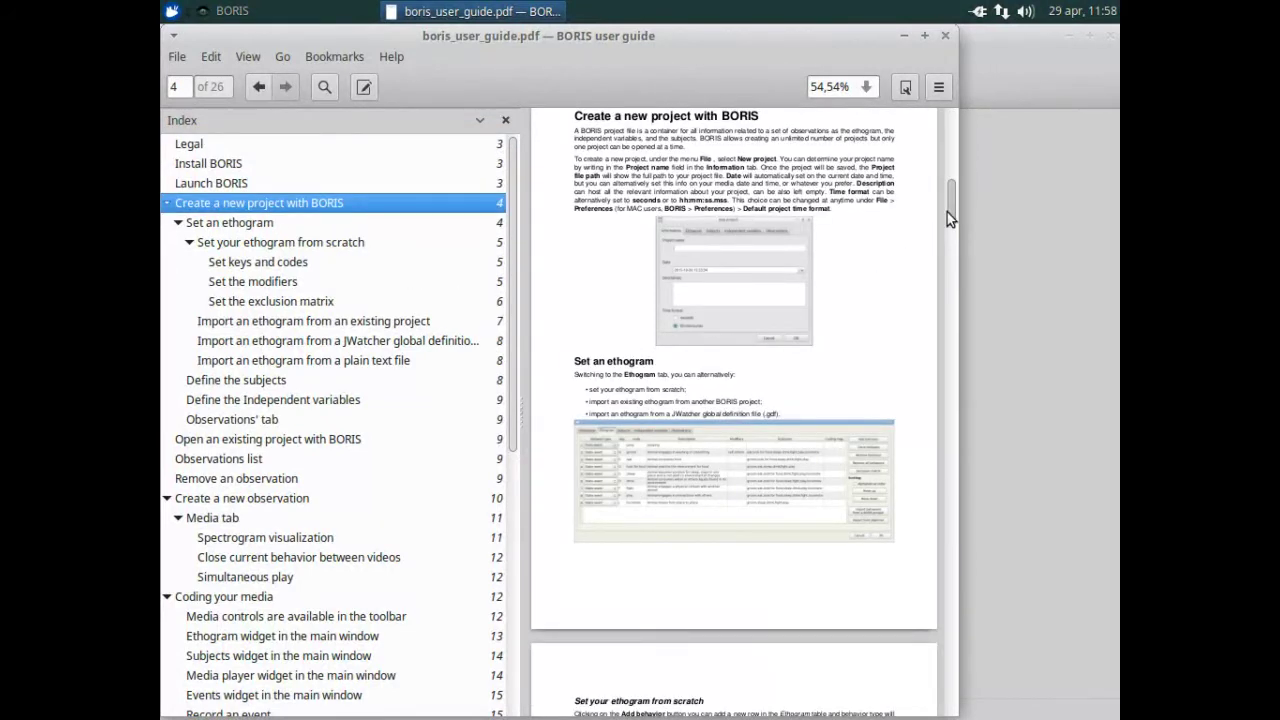
{"action": "left_click_drag", "start_coordinate": [951, 208], "coordinate": [949, 318]}
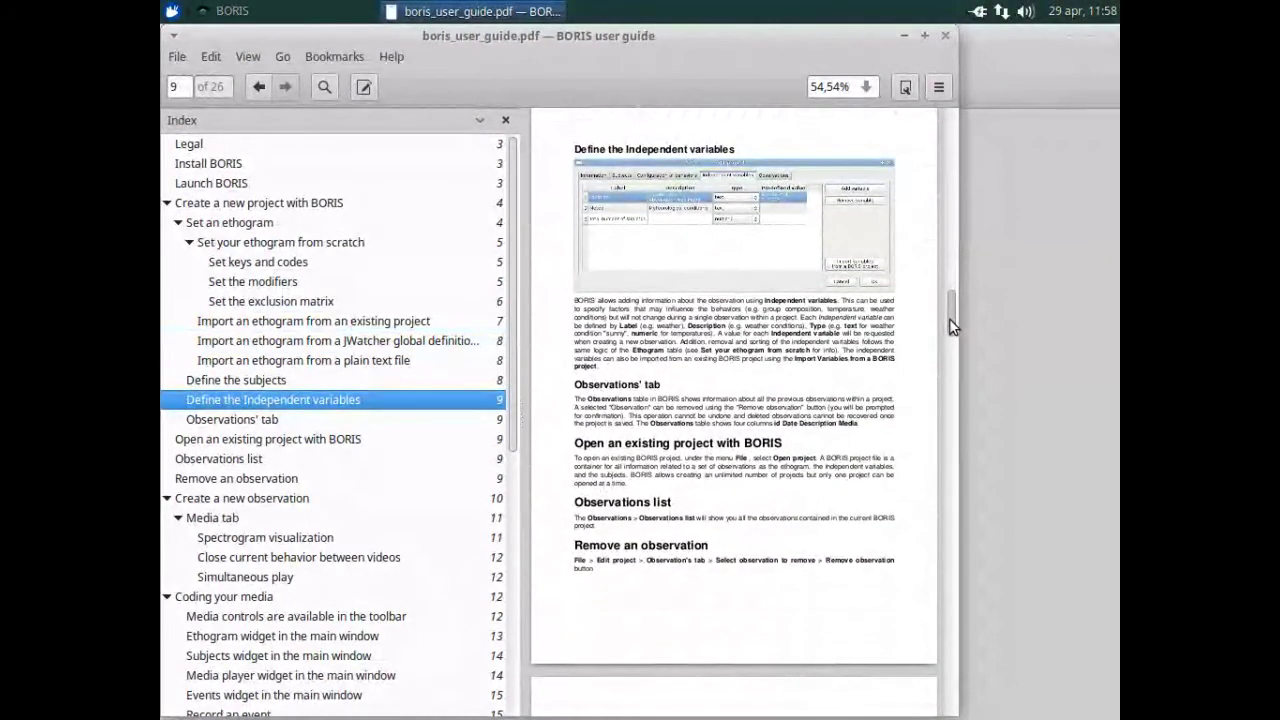
{"action": "left_click", "coordinate": [946, 38]}
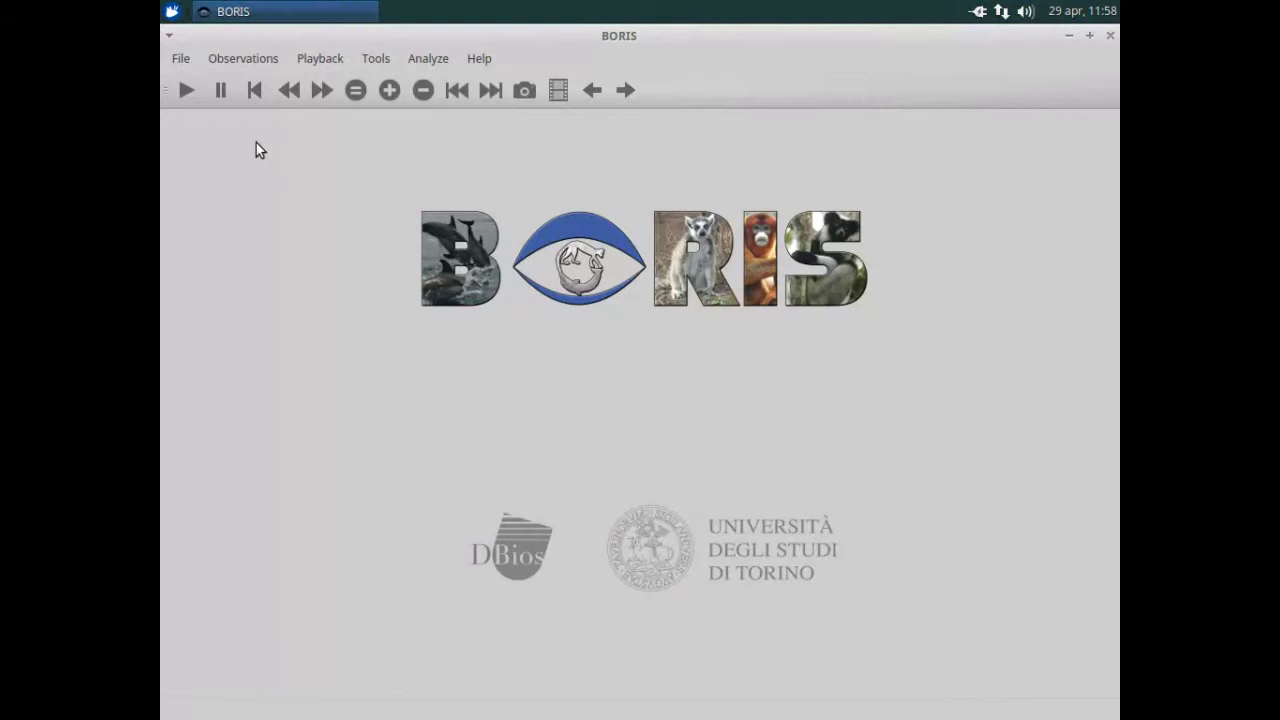
Step: Create project 'Demo project', described 'This is a demo project', keeping hh:mm:ss.mss time format
{"action": "left_click", "coordinate": [180, 62]}
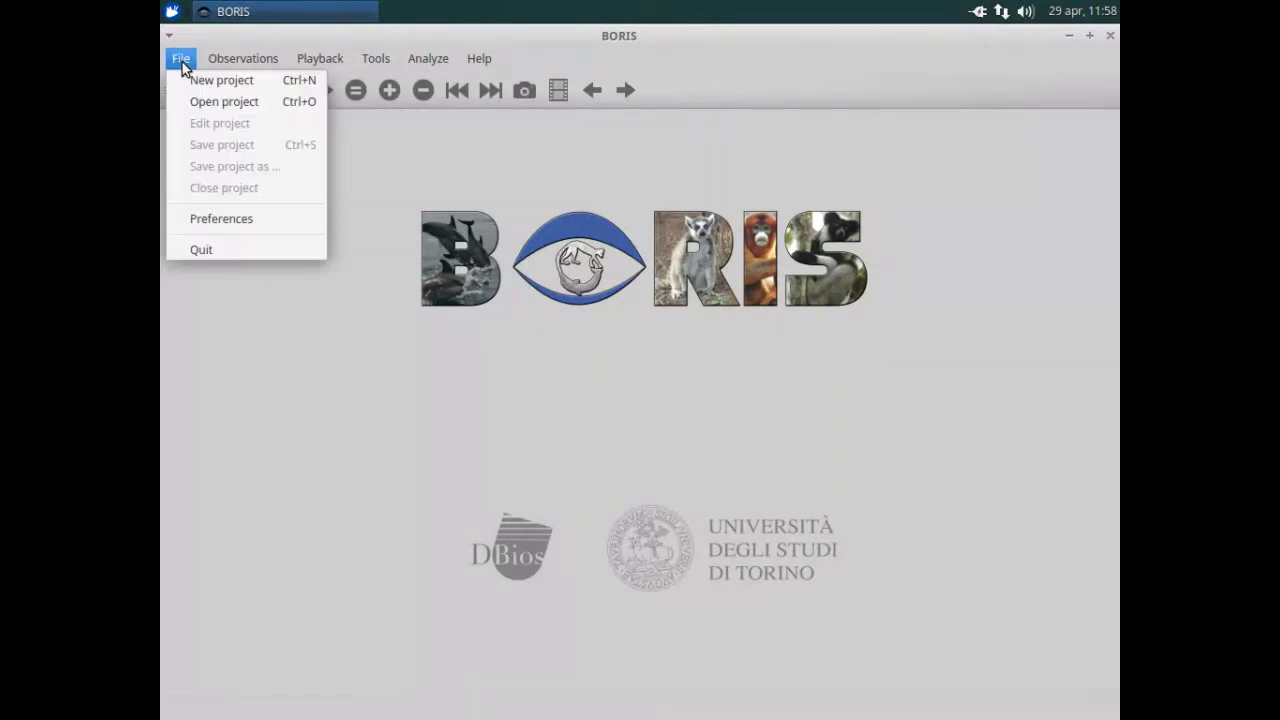
{"action": "left_click", "coordinate": [215, 84]}
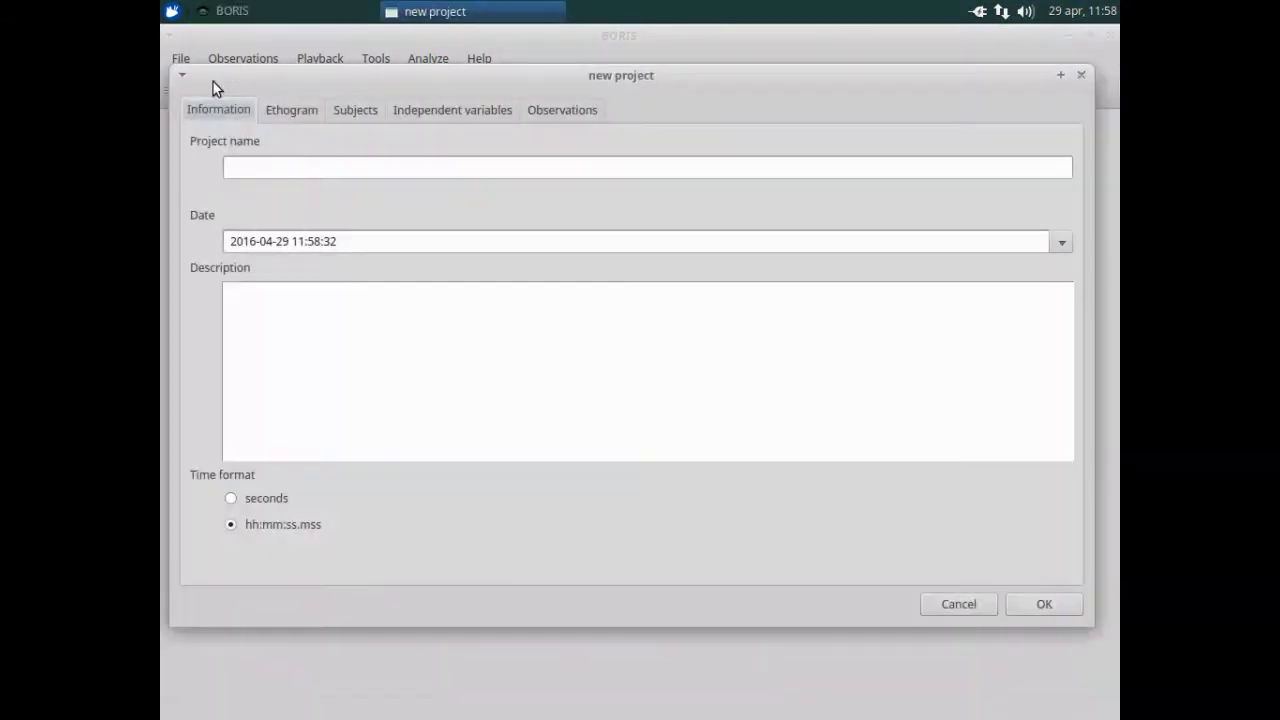
{"action": "left_click", "coordinate": [300, 167]}
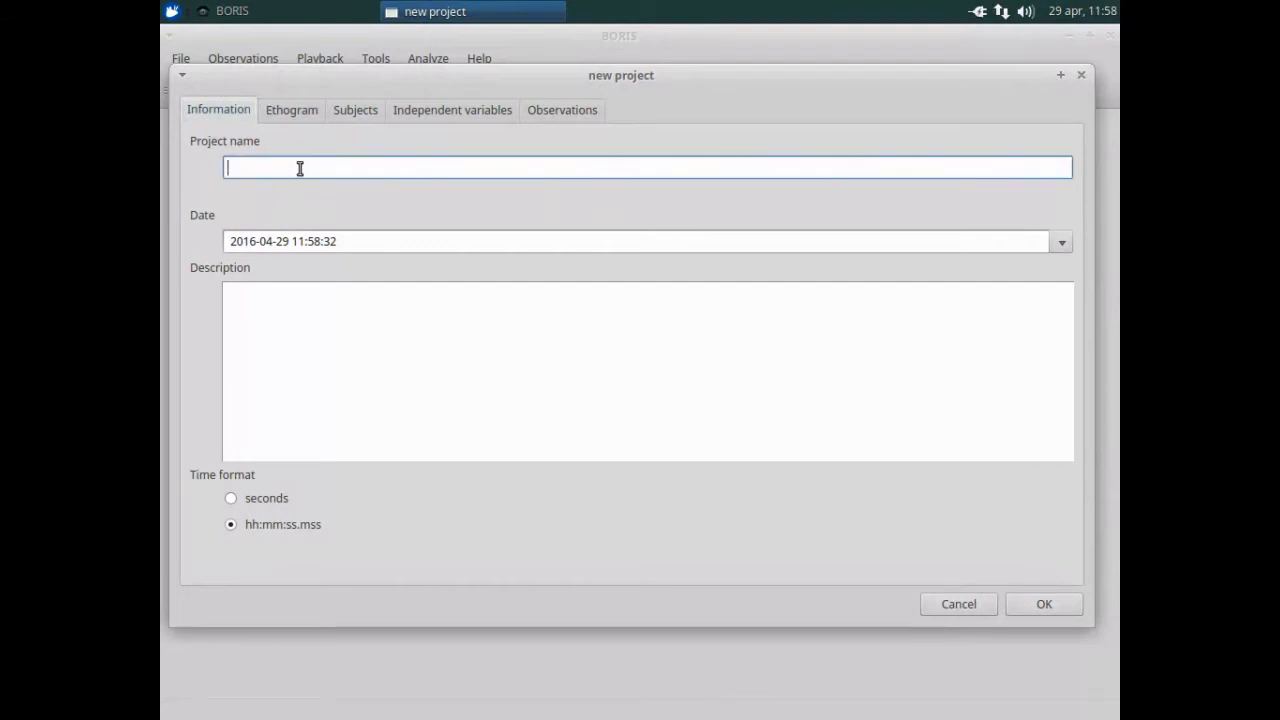
{"action": "type", "text": "Dem"}
{"action": "type", "text": "o project"}
{"action": "left_click", "coordinate": [298, 307]}
{"action": "type", "text": "Th"}
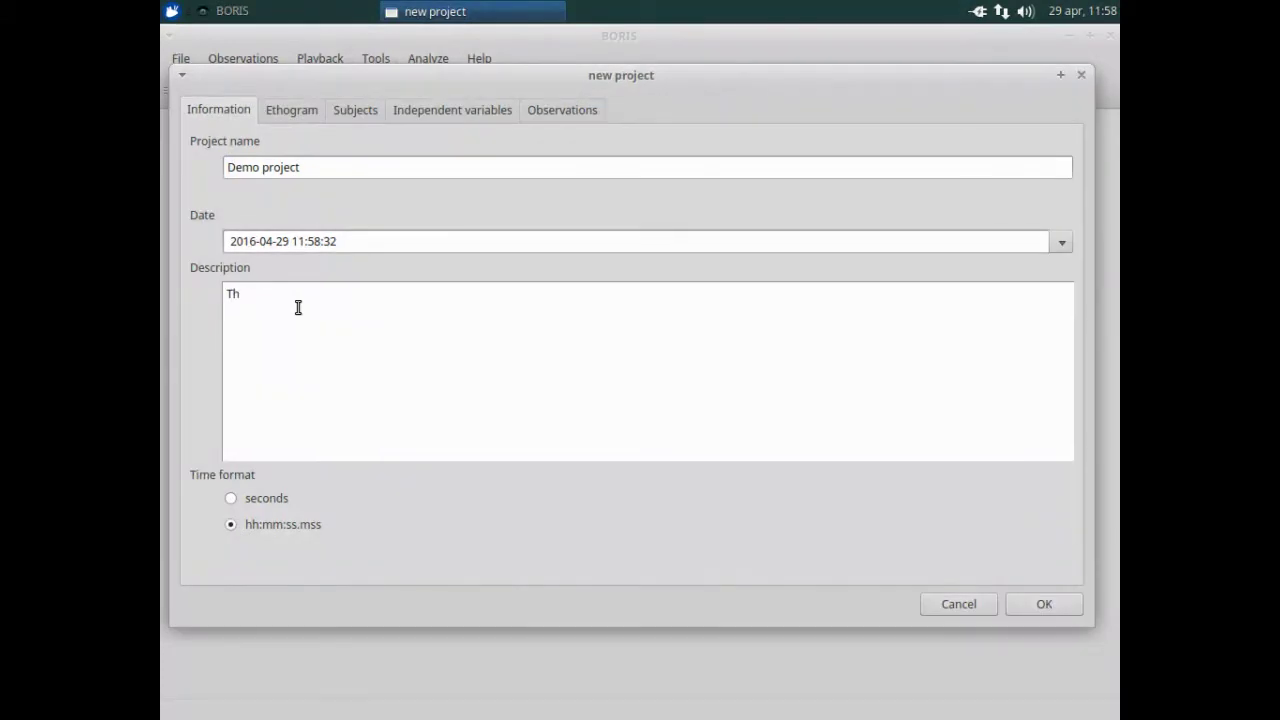
{"action": "type", "text": "is is a d"}
{"action": "type", "text": "emo project"}
{"action": "left_click", "coordinate": [261, 500]}
{"action": "left_click", "coordinate": [274, 530]}
{"action": "left_click", "coordinate": [284, 108]}
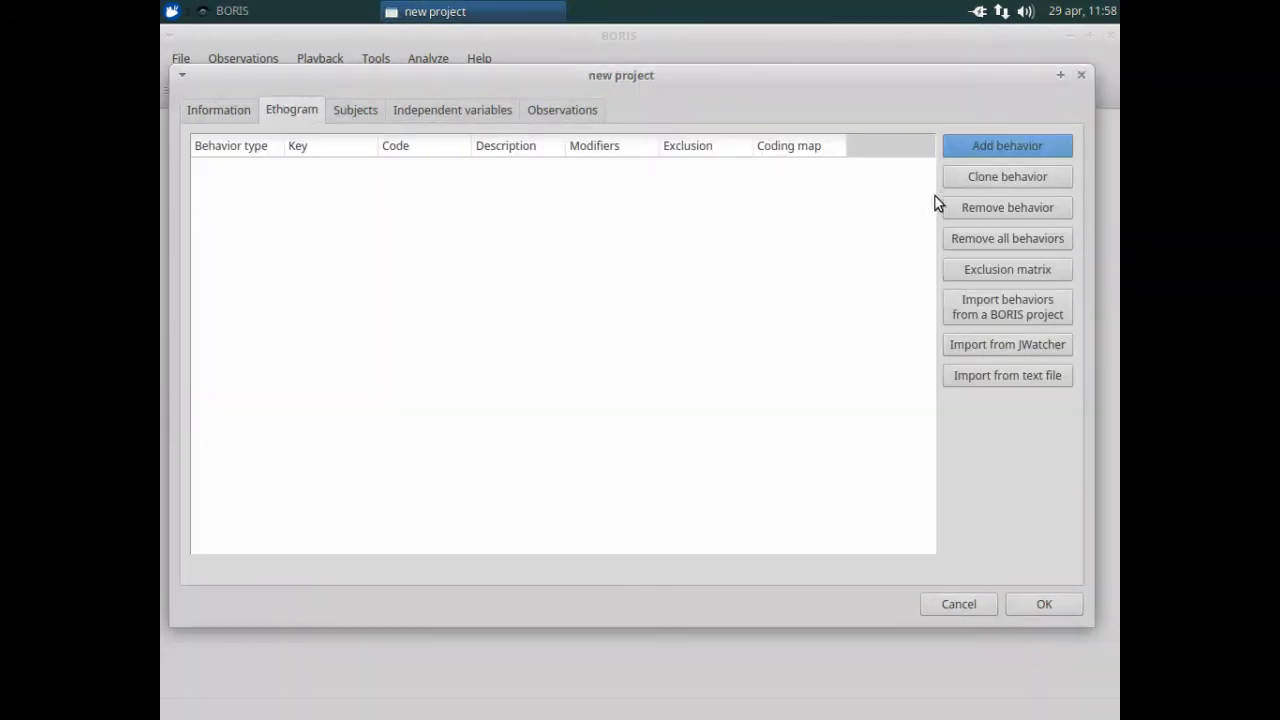
Step: Add a first behavior as a State event on key G
{"action": "left_click", "coordinate": [996, 141]}
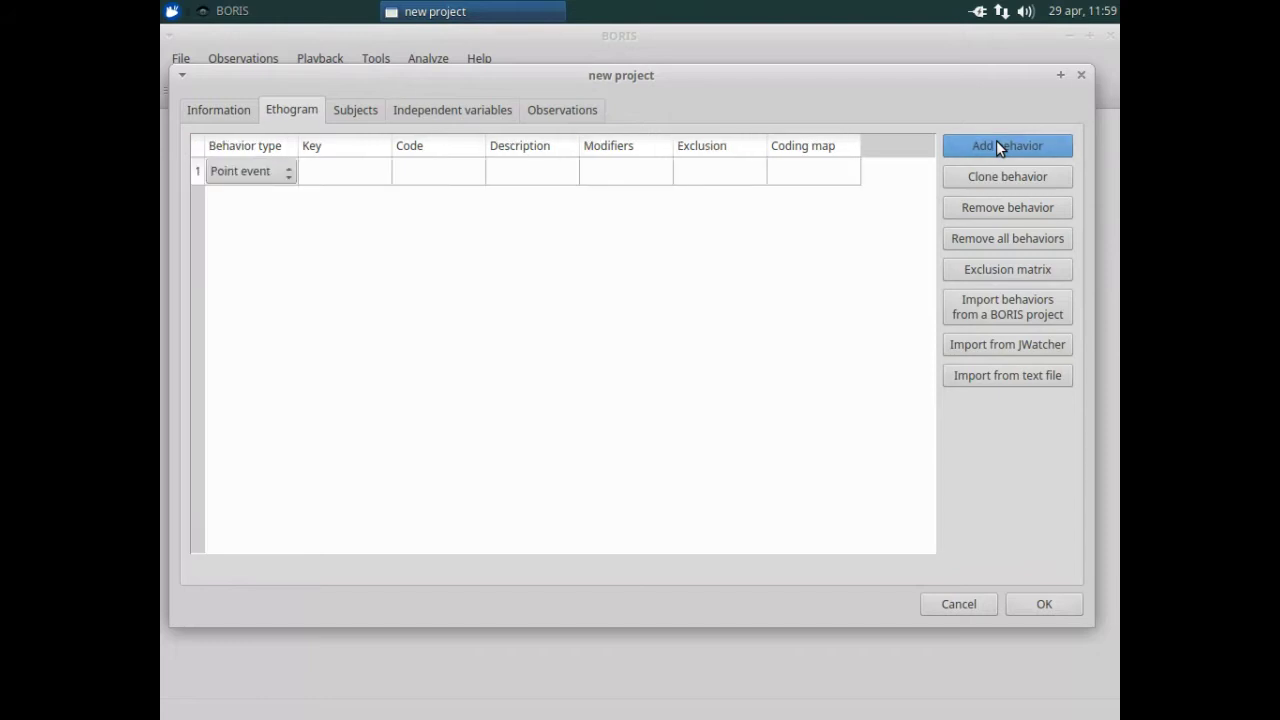
{"action": "left_click", "coordinate": [278, 180]}
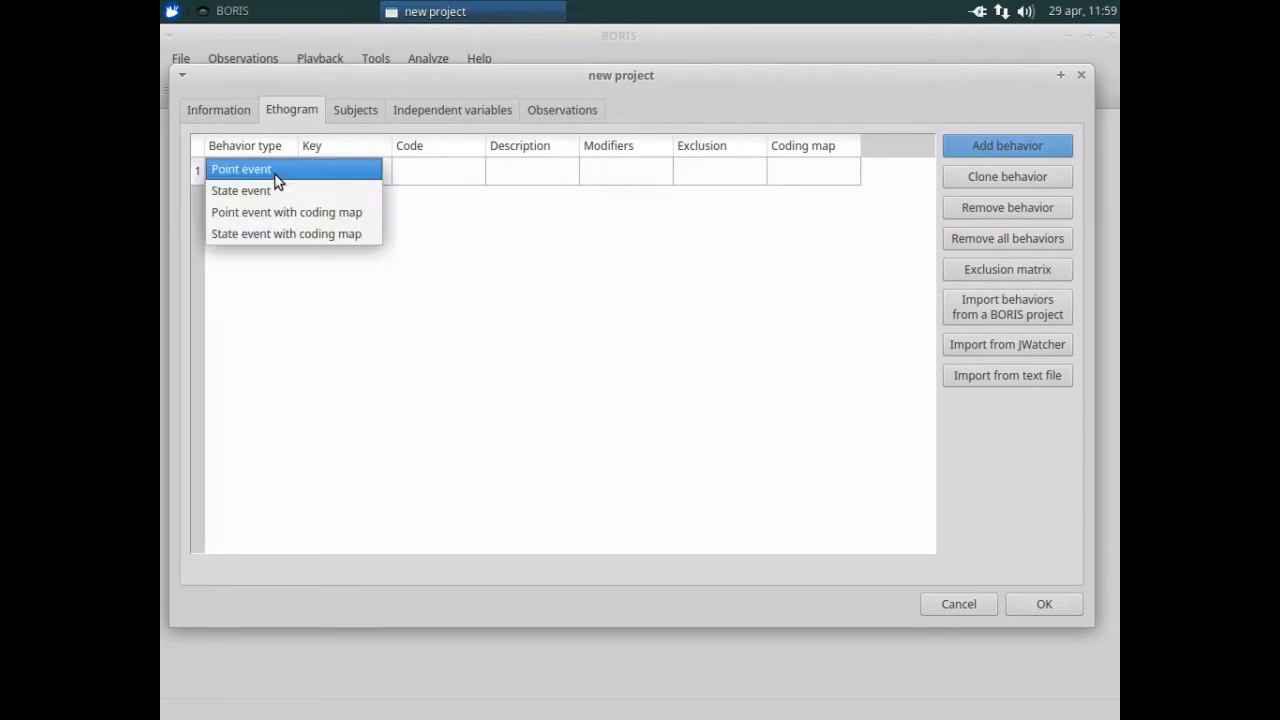
{"action": "left_click", "coordinate": [272, 192]}
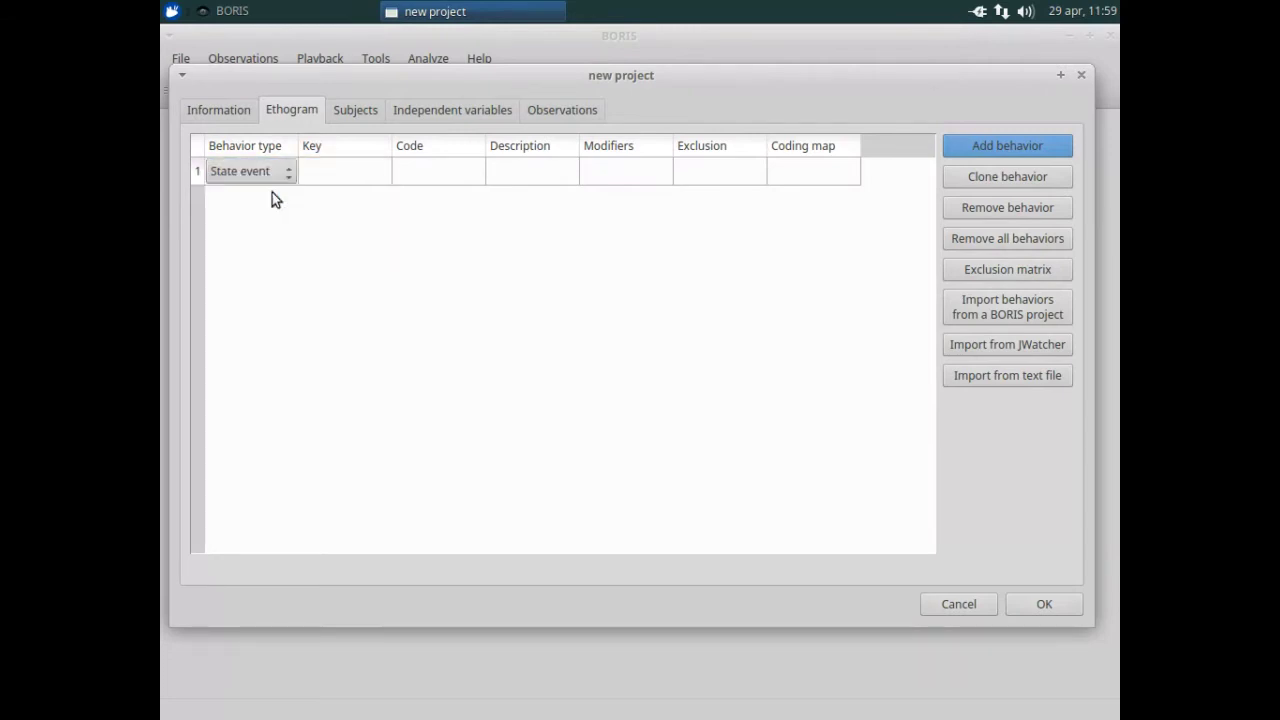
{"action": "left_click", "coordinate": [338, 172]}
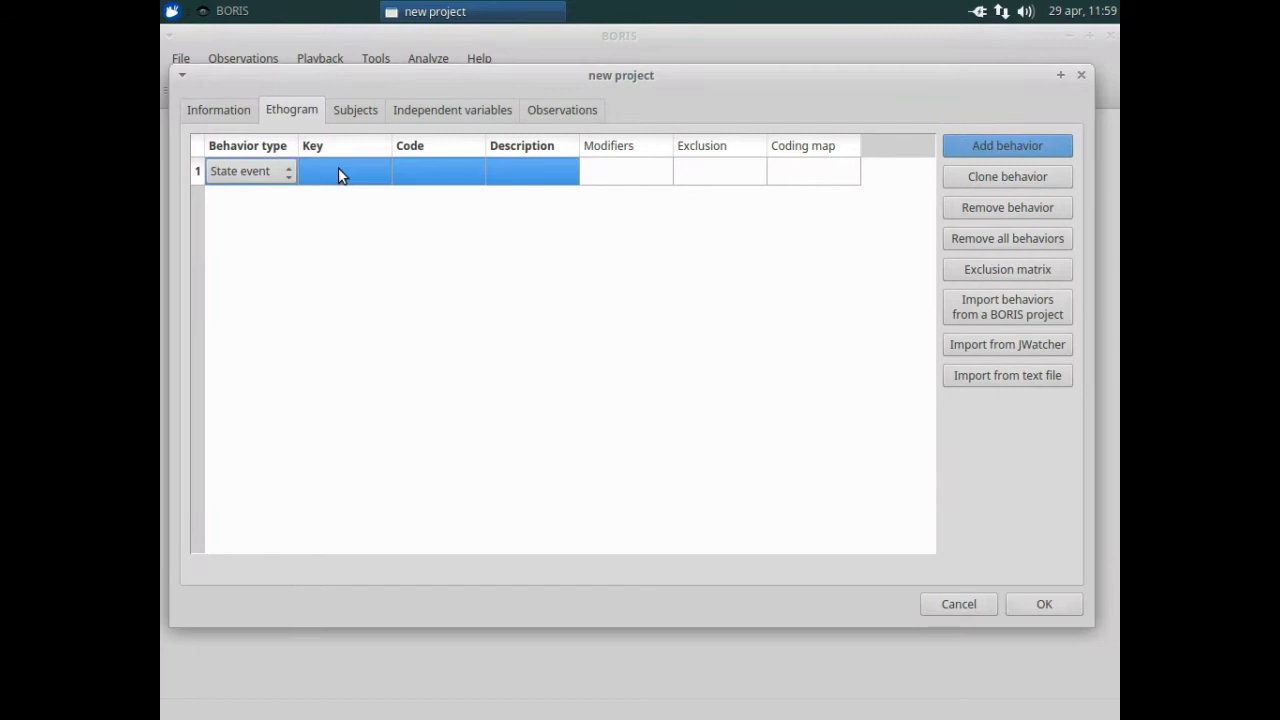
{"action": "double_click", "coordinate": [338, 172]}
{"action": "type", "text": "G"}
{"action": "key", "text": "Return"}
Step: Give it code 'groom' and description 'Animal engages in washing or smoothing'
{"action": "double_click", "coordinate": [427, 172]}
{"action": "type", "text": "gro"}
{"action": "type", "text": "om"}
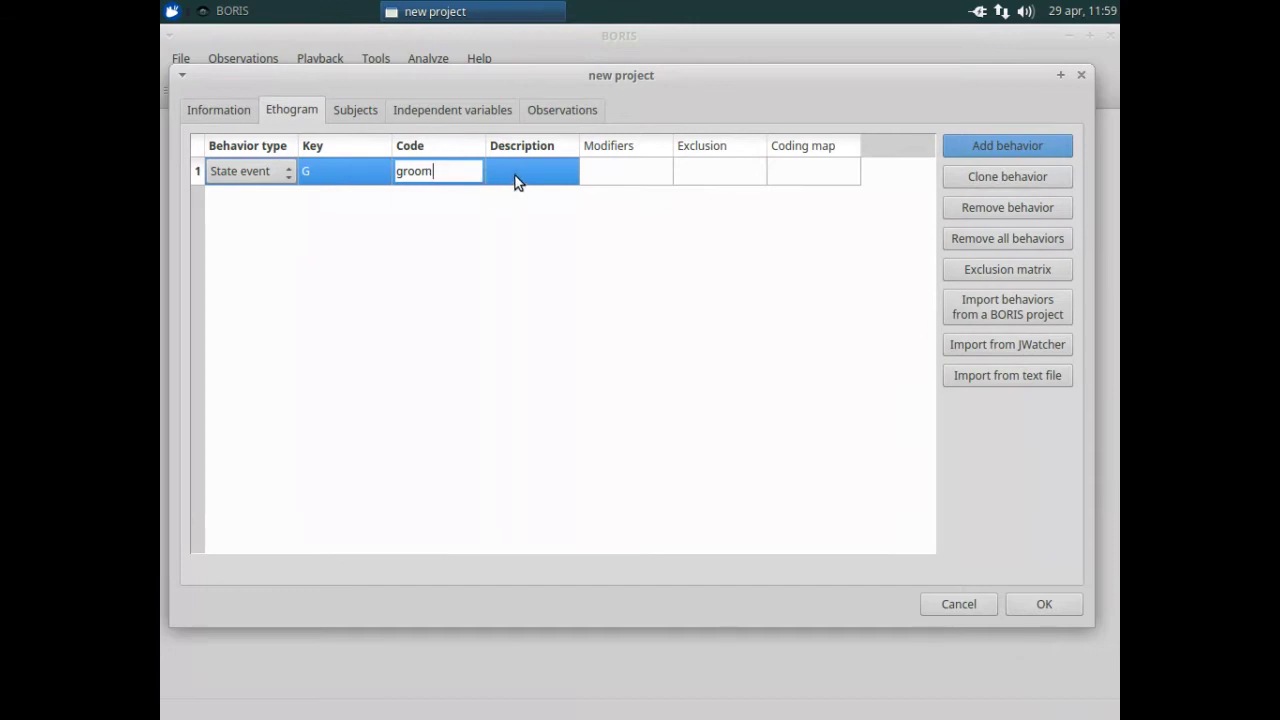
{"action": "key", "text": "Return"}
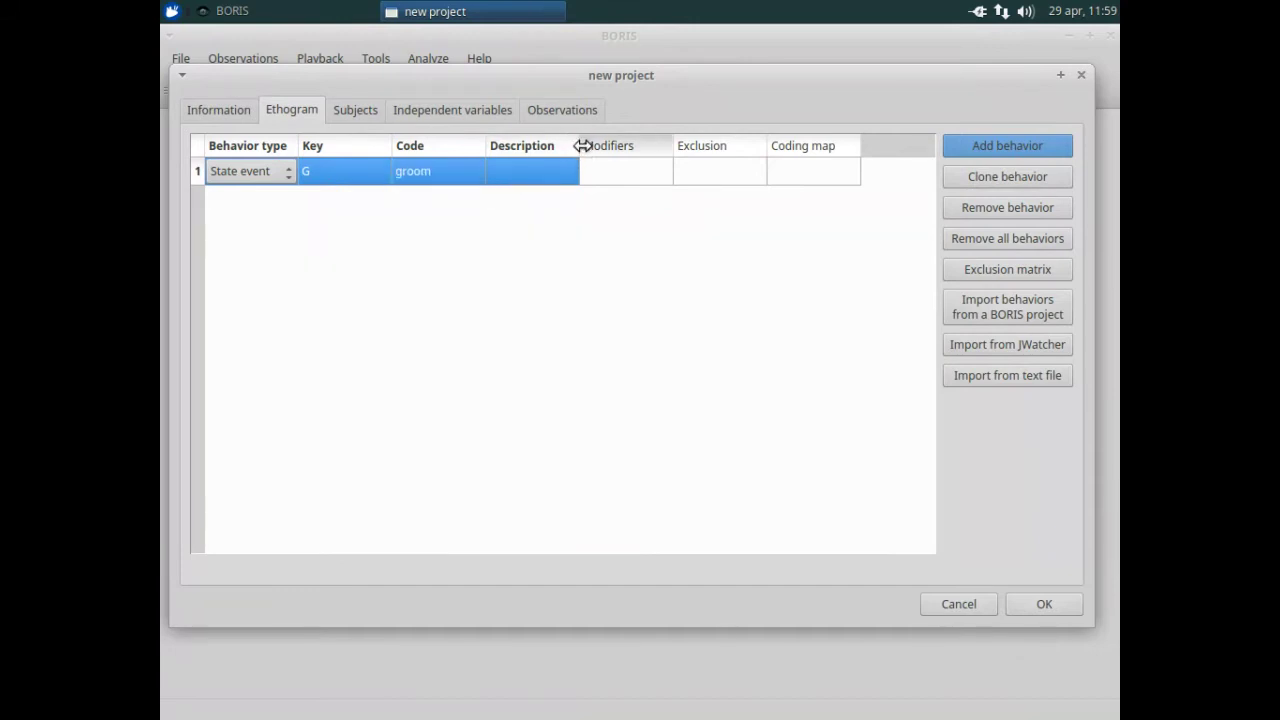
{"action": "left_click_drag", "start_coordinate": [582, 146], "coordinate": [653, 146]}
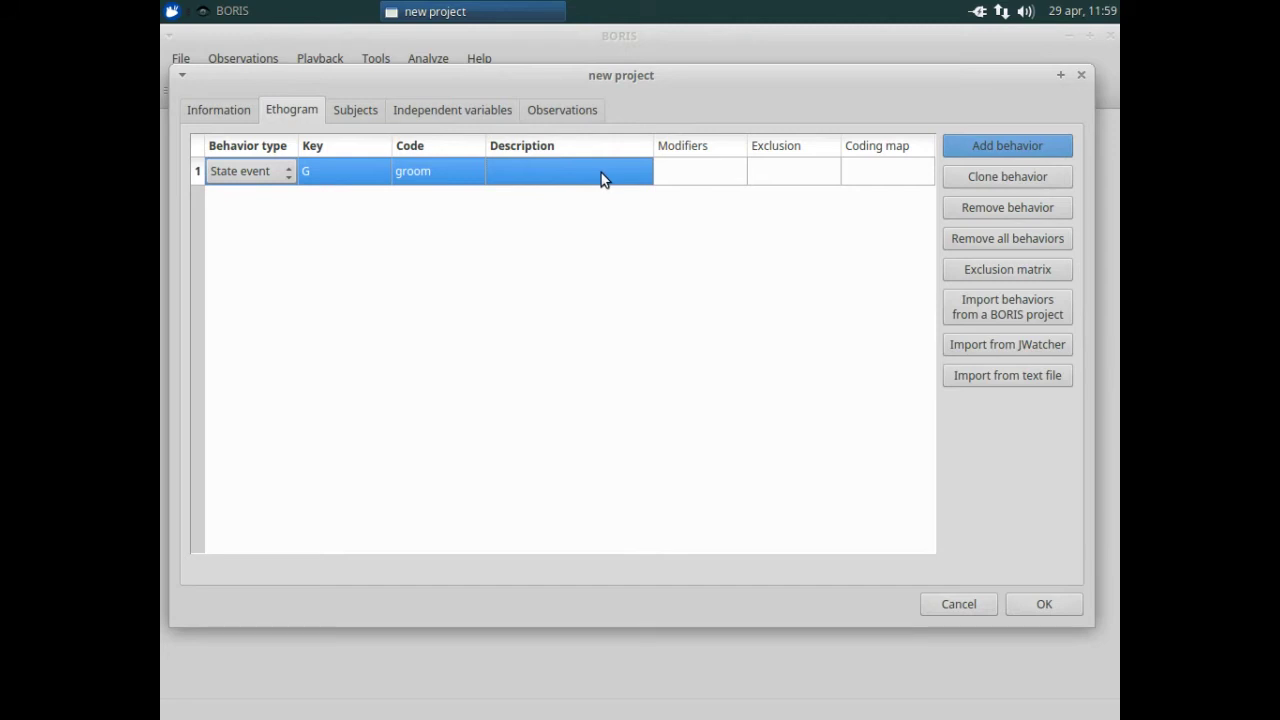
{"action": "double_click", "coordinate": [601, 178]}
{"action": "type", "text": "Anim"}
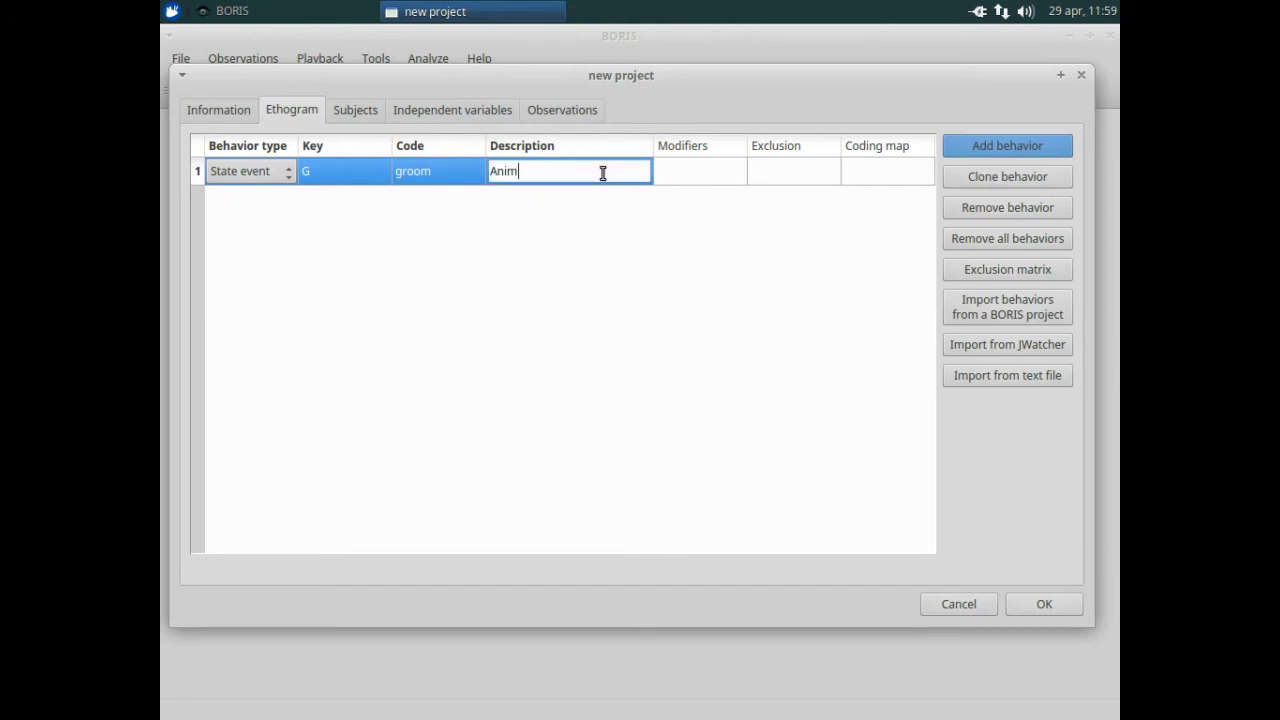
{"action": "type", "text": "al eng"}
{"action": "type", "text": "ages "}
{"action": "type", "text": "in wa"}
{"action": "type", "text": "shing "}
{"action": "type", "text": "or sm"}
{"action": "type", "text": "oothi"}
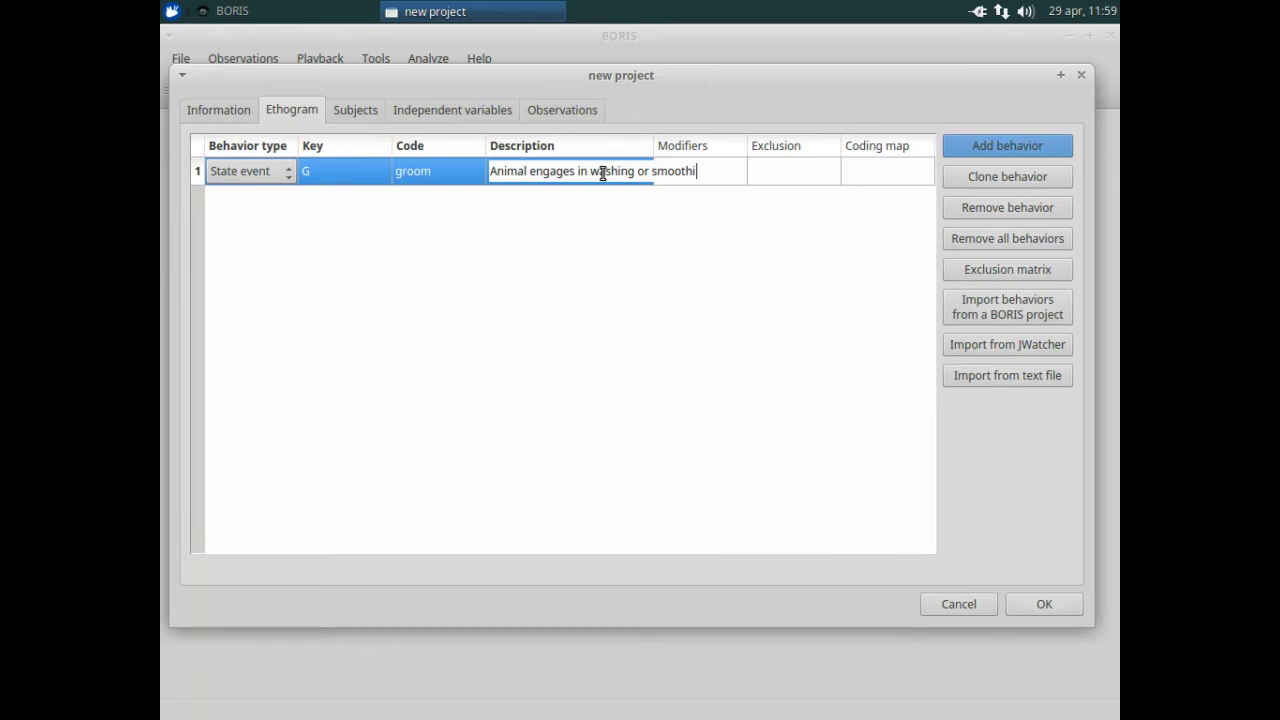
{"action": "type", "text": "ng"}
{"action": "key", "text": "Return"}
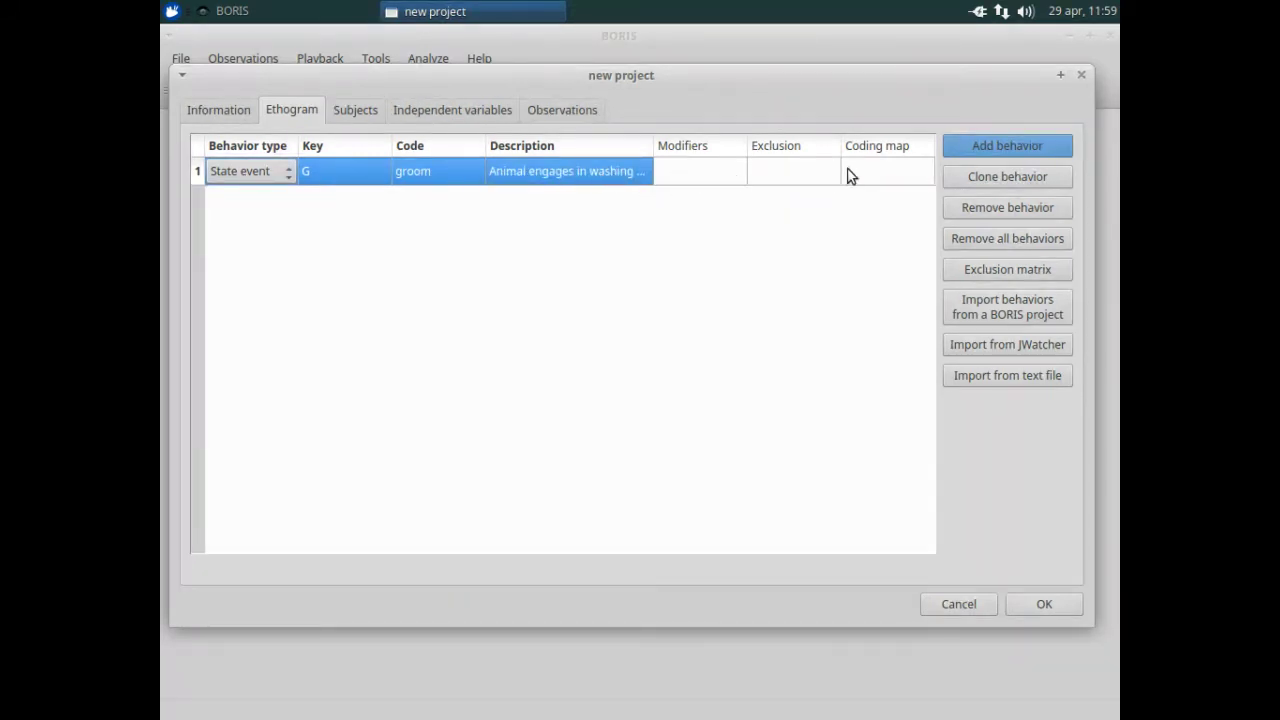
Step: Add a second behavior as a State event on key F
{"action": "left_click", "coordinate": [959, 146]}
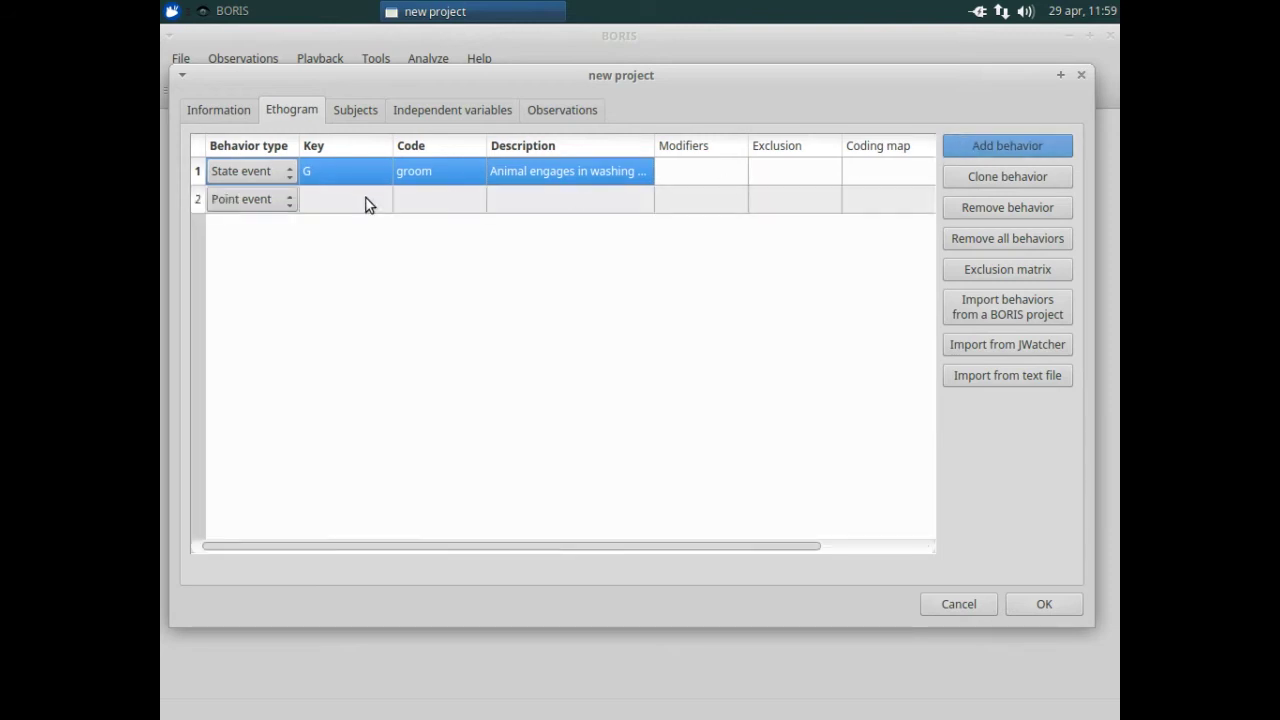
{"action": "left_click", "coordinate": [332, 204]}
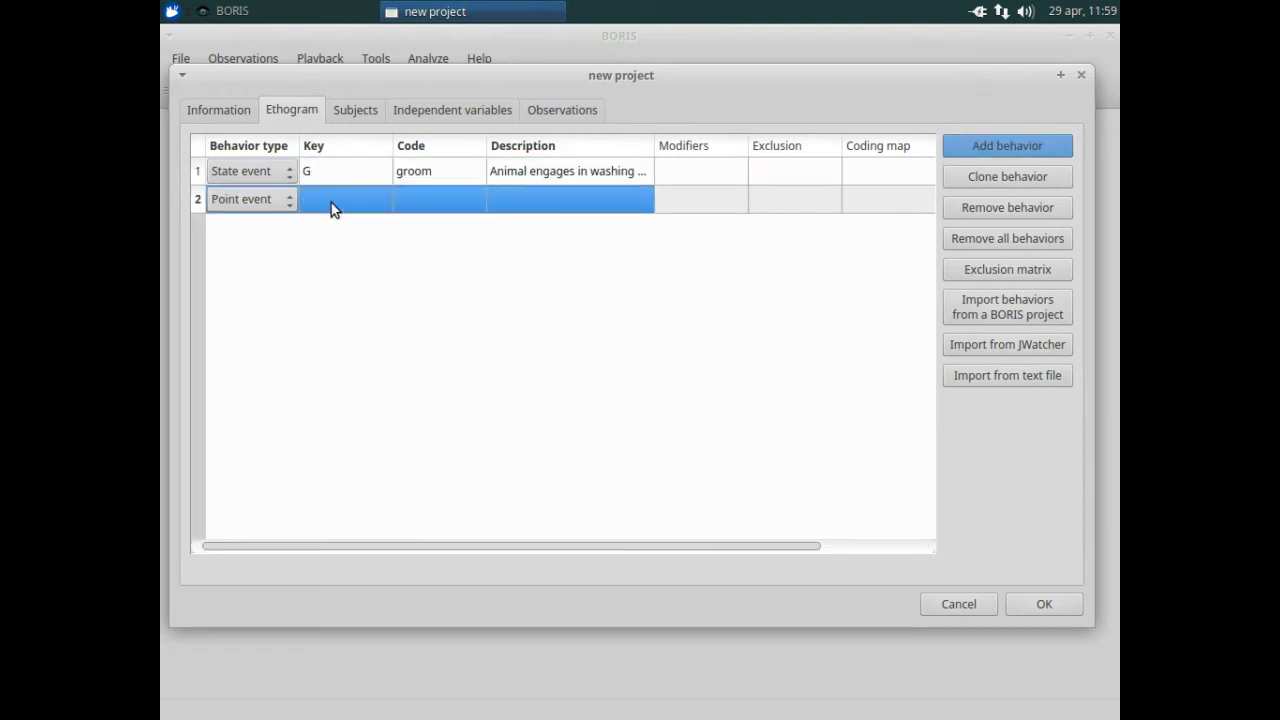
{"action": "left_click", "coordinate": [253, 203]}
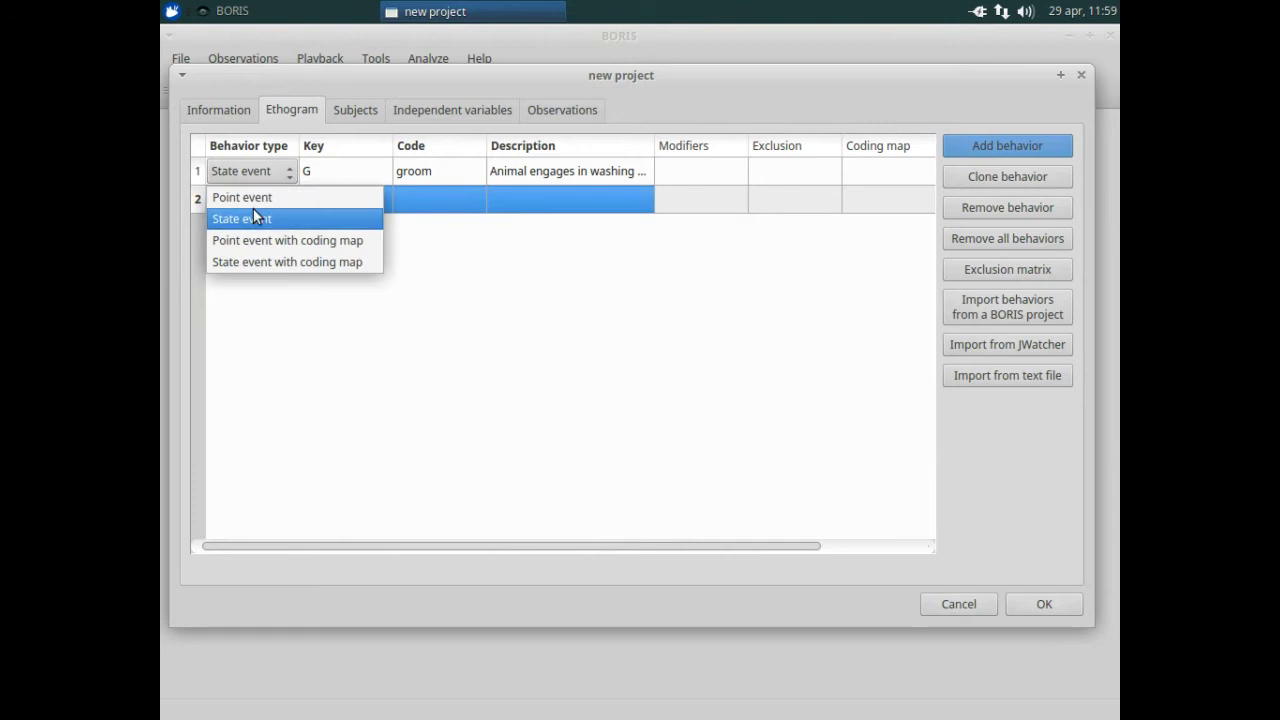
{"action": "left_click", "coordinate": [256, 223]}
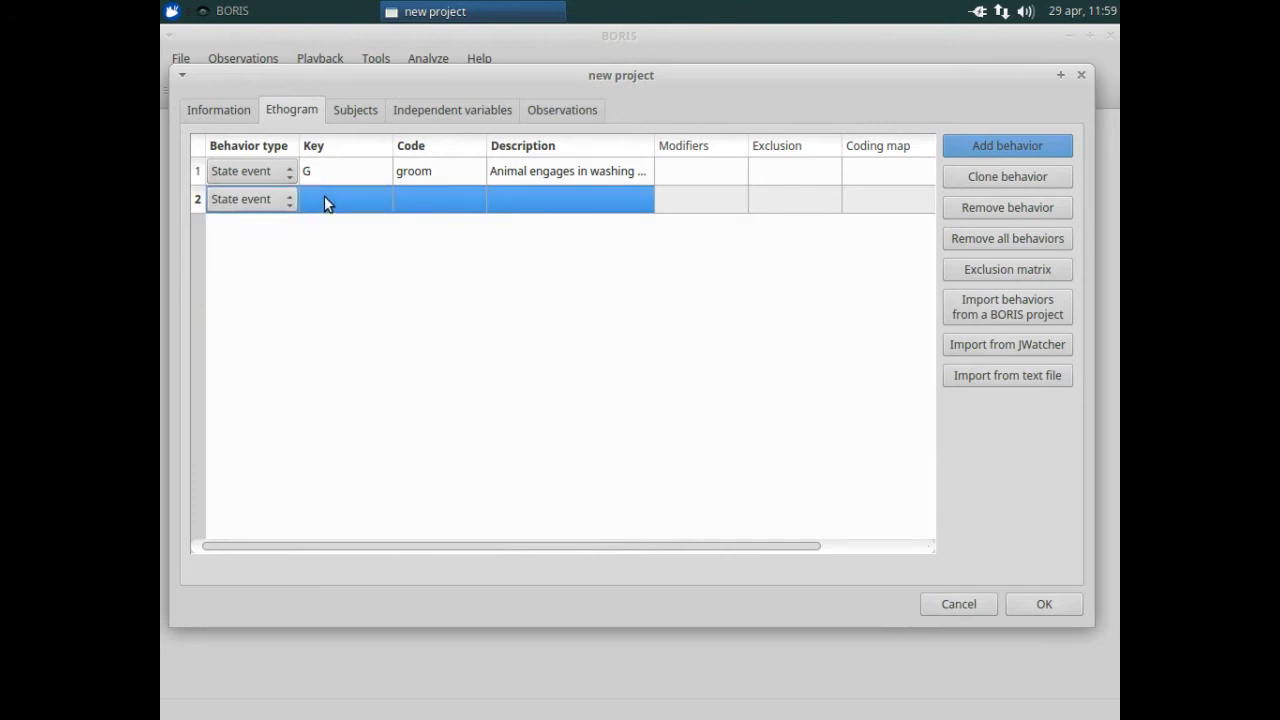
{"action": "double_click", "coordinate": [375, 200]}
{"action": "type", "text": "f"}
{"action": "left_click", "coordinate": [420, 198]}
Step: Give it code 'look for food' and description 'Animal searches the environment for food'
{"action": "double_click", "coordinate": [414, 200]}
{"action": "type", "text": "look "}
{"action": "type", "text": "for "}
{"action": "type", "text": "food"}
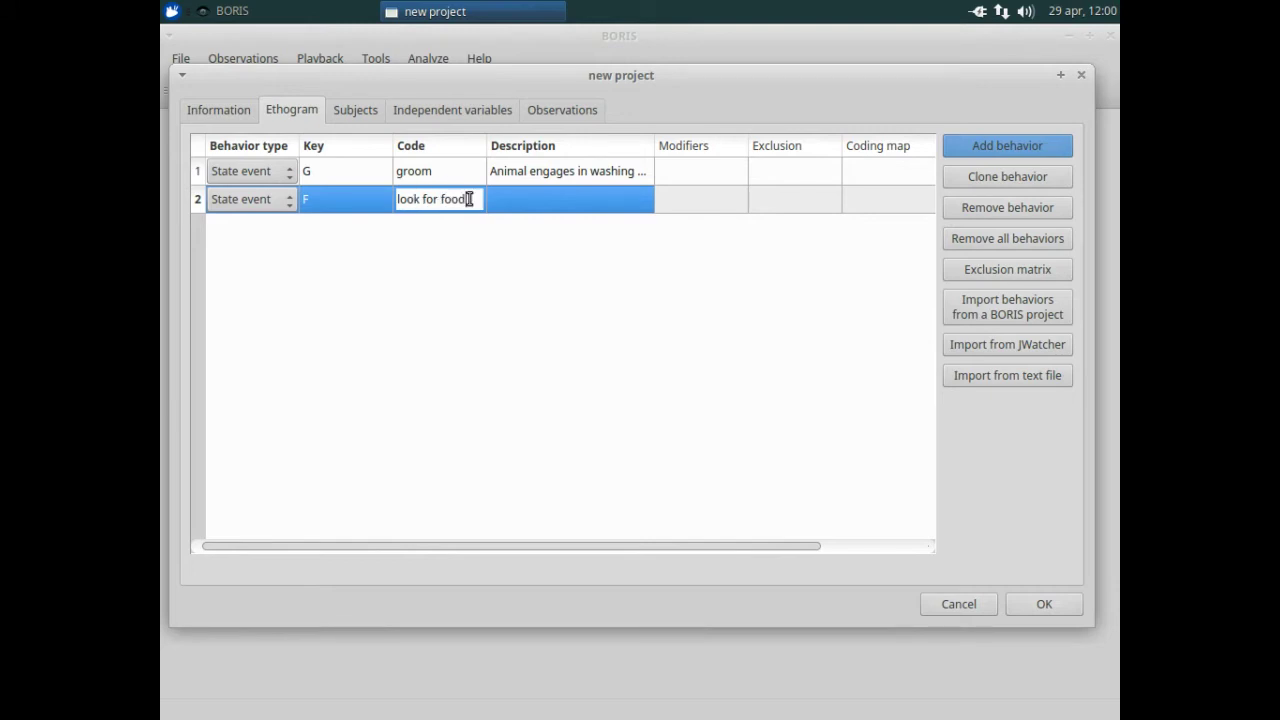
{"action": "left_click", "coordinate": [520, 198]}
{"action": "type", "text": "An"}
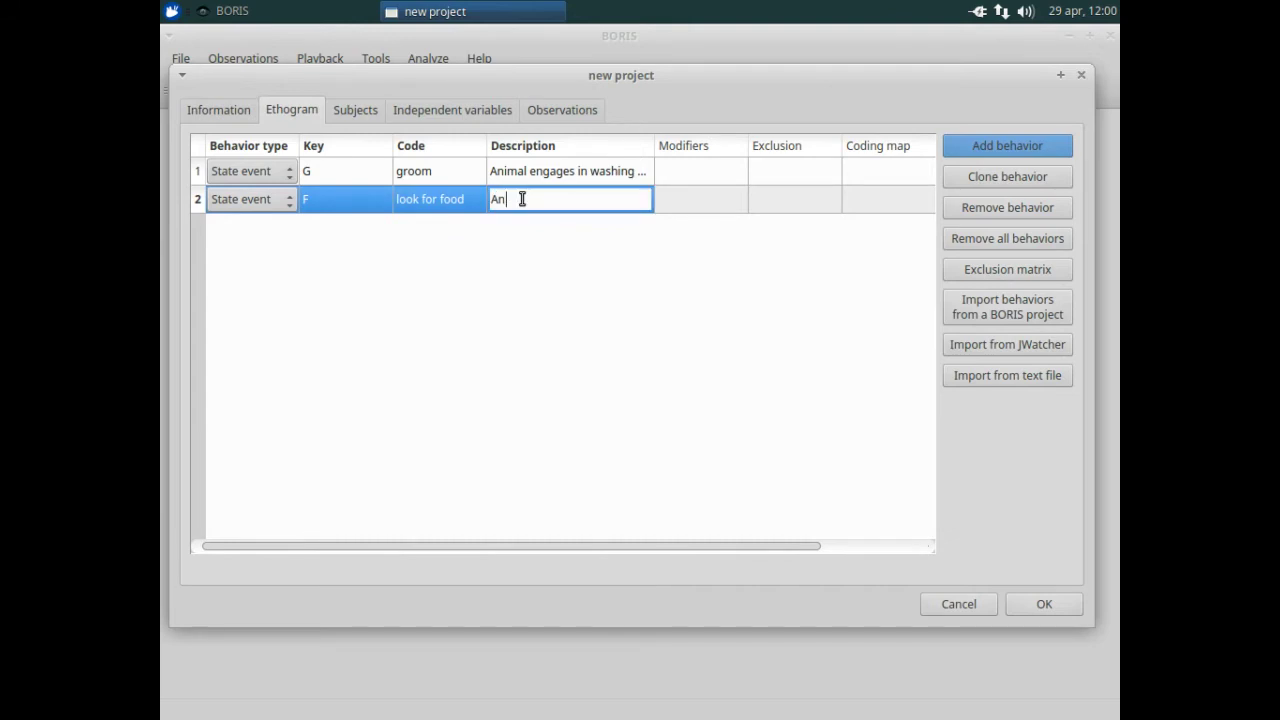
{"action": "type", "text": "im"}
{"action": "type", "text": "al "}
{"action": "type", "text": "serachs"}
{"action": "key", "text": "BackSpace"}
{"action": "key", "text": "BackSpace"}
{"action": "key", "text": "BackSpace"}
{"action": "key", "text": "BackSpace"}
{"action": "key", "text": "BackSpace"}
{"action": "type", "text": "archs "}
{"action": "type", "text": "the e"}
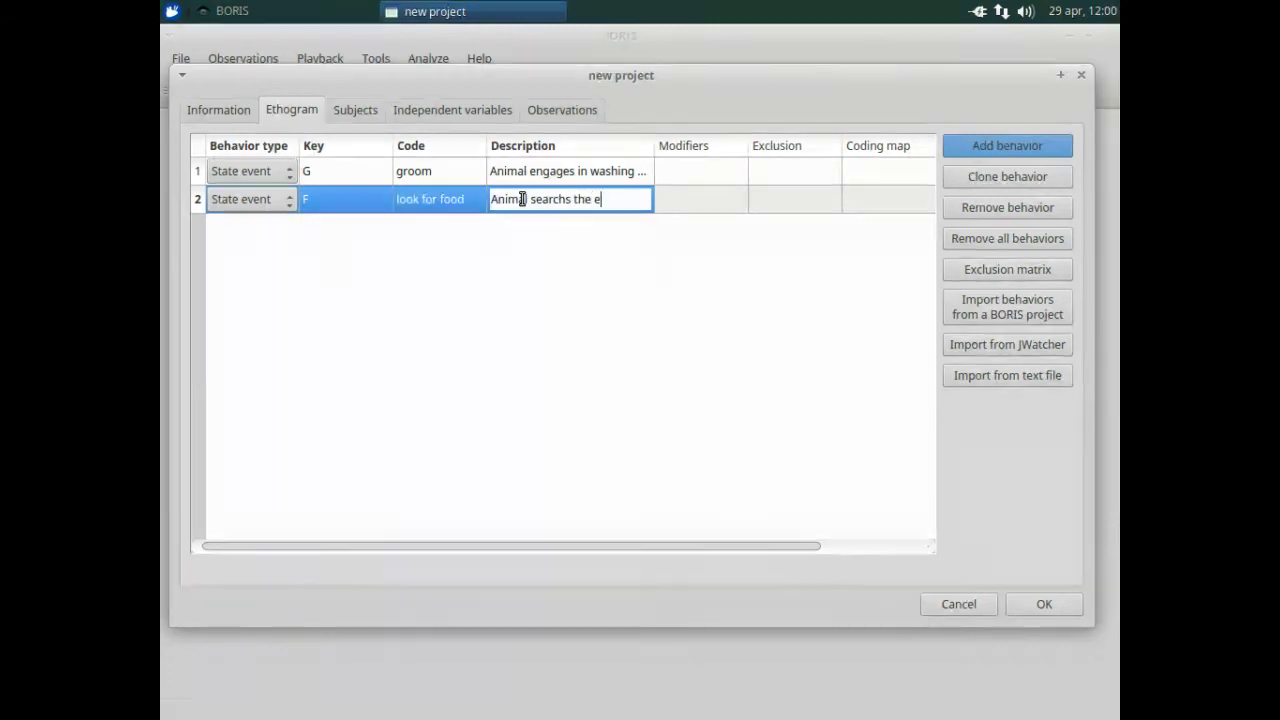
{"action": "type", "text": "nvironmen"}
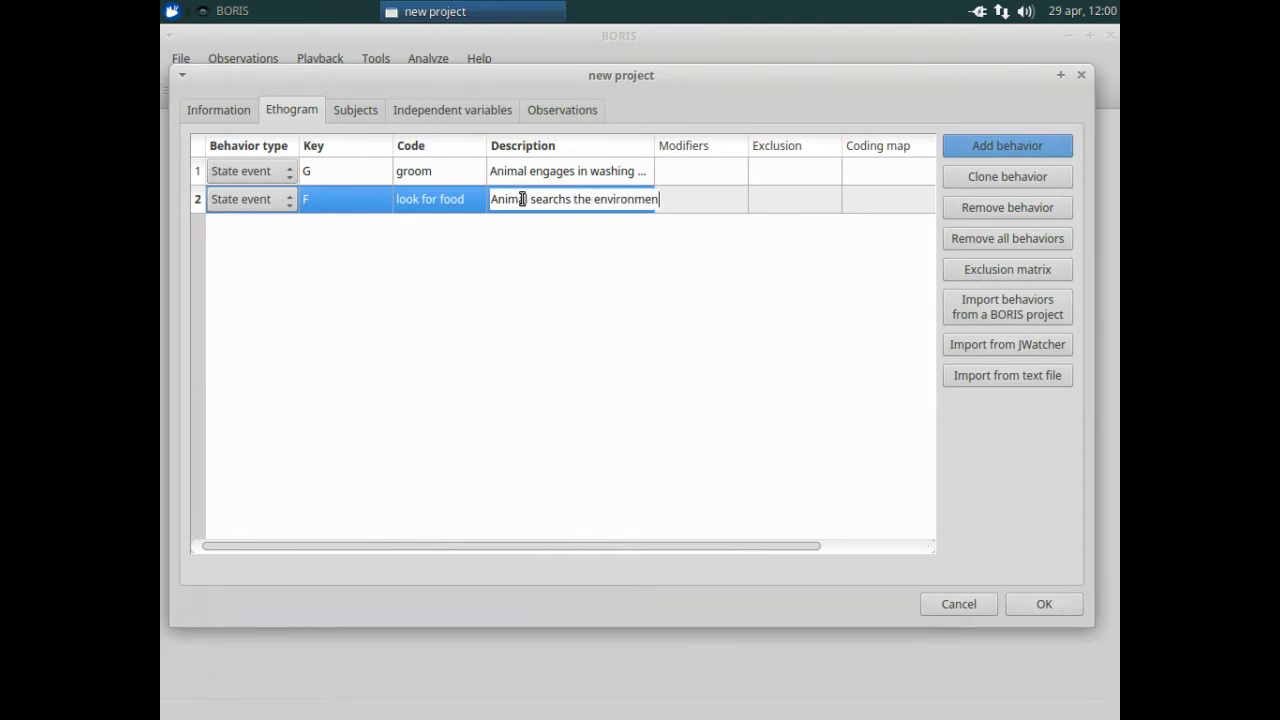
{"action": "type", "text": "t for f"}
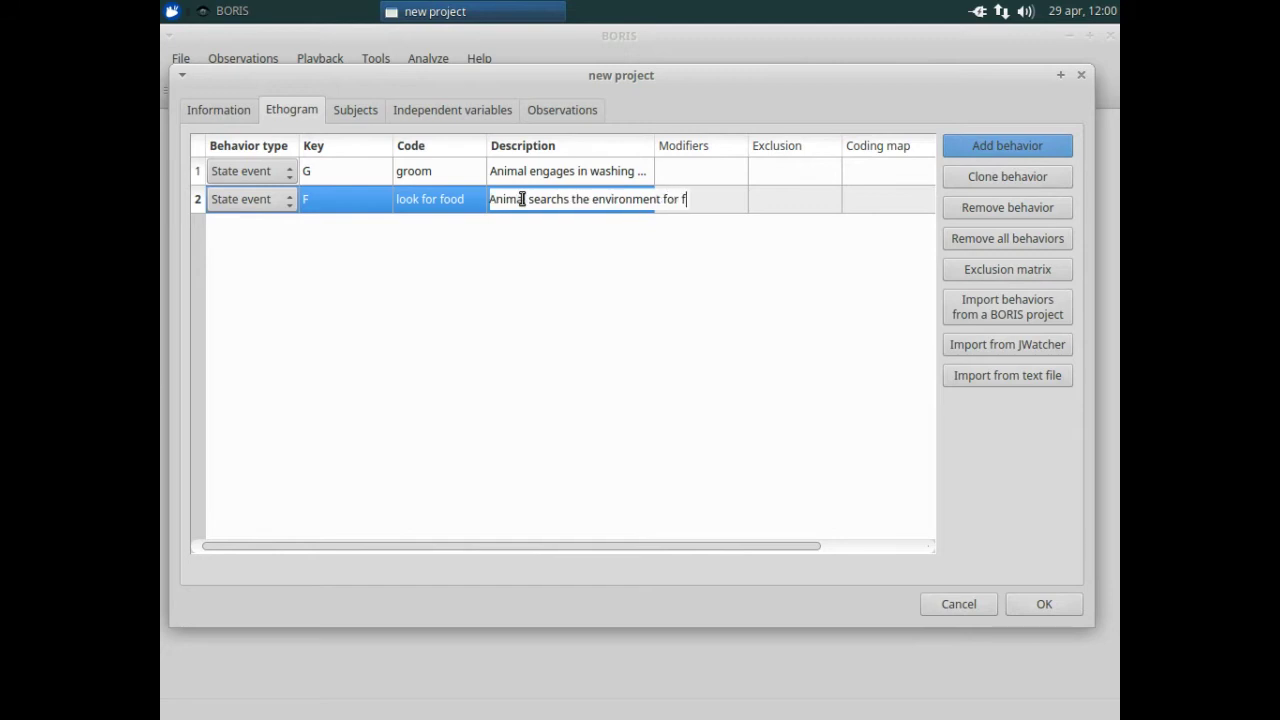
{"action": "type", "text": "ood"}
{"action": "key", "text": "Return"}
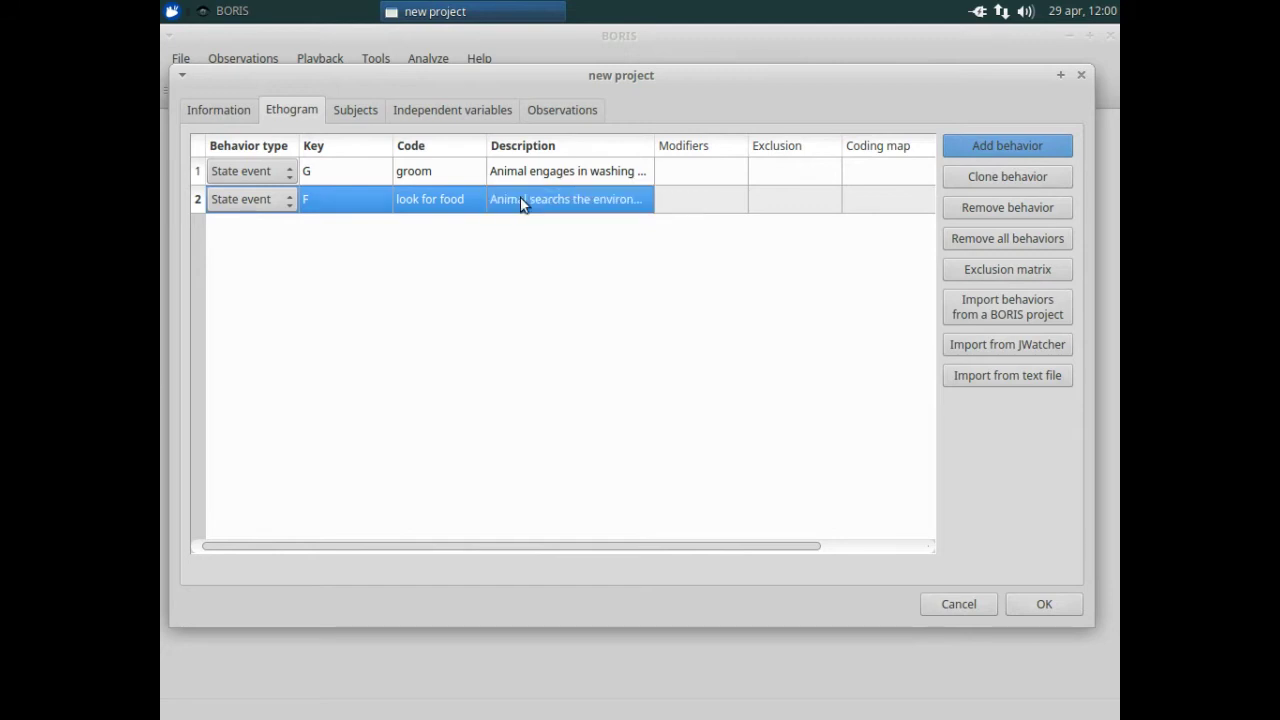
Step: Add row 3 as State event 'eat', key E, described 'Animal consumes food'
{"action": "left_click", "coordinate": [1001, 145]}
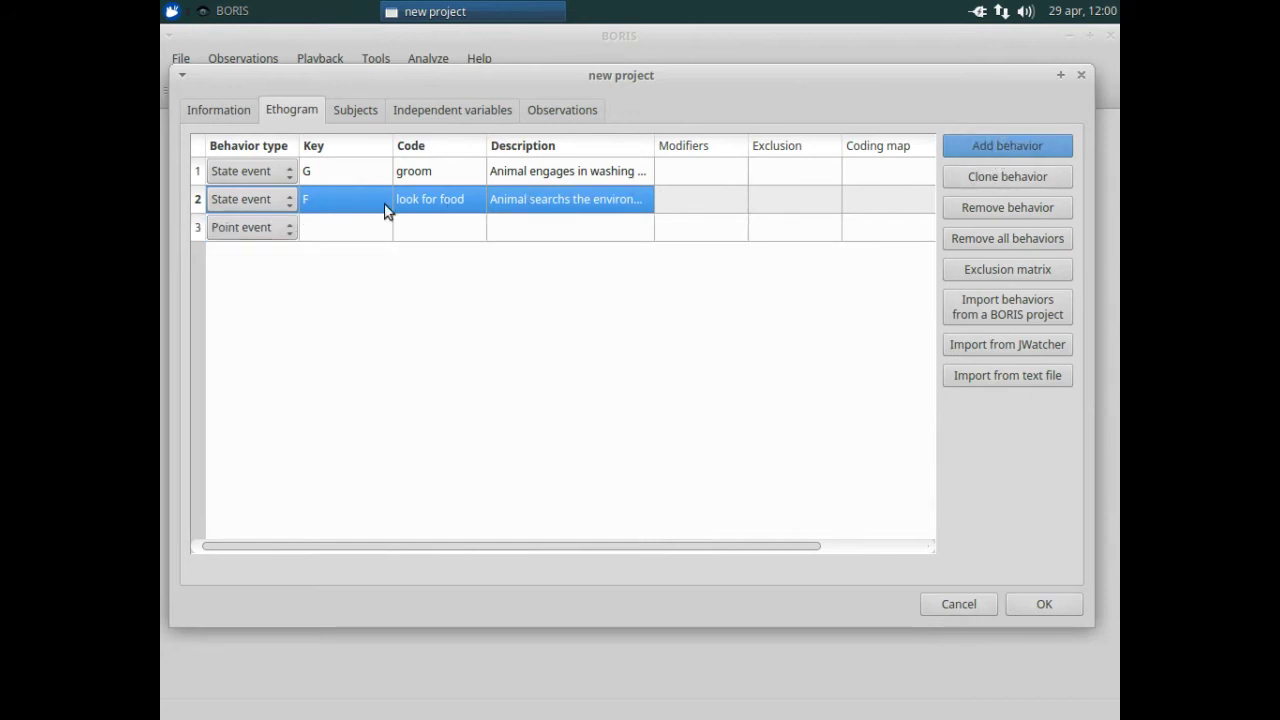
{"action": "left_click", "coordinate": [237, 228]}
{"action": "left_click", "coordinate": [238, 246]}
{"action": "left_click", "coordinate": [321, 233]}
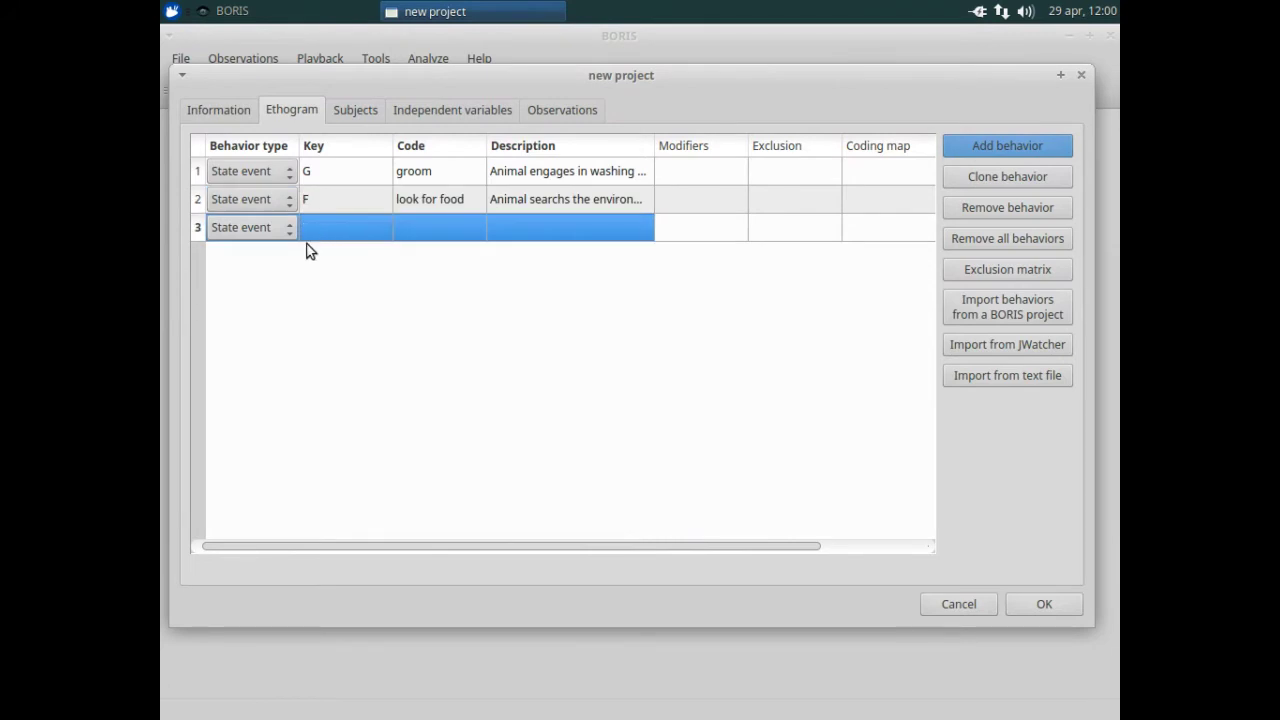
{"action": "type", "text": "e"}
{"action": "left_click", "coordinate": [421, 234]}
{"action": "type", "text": "eat"}
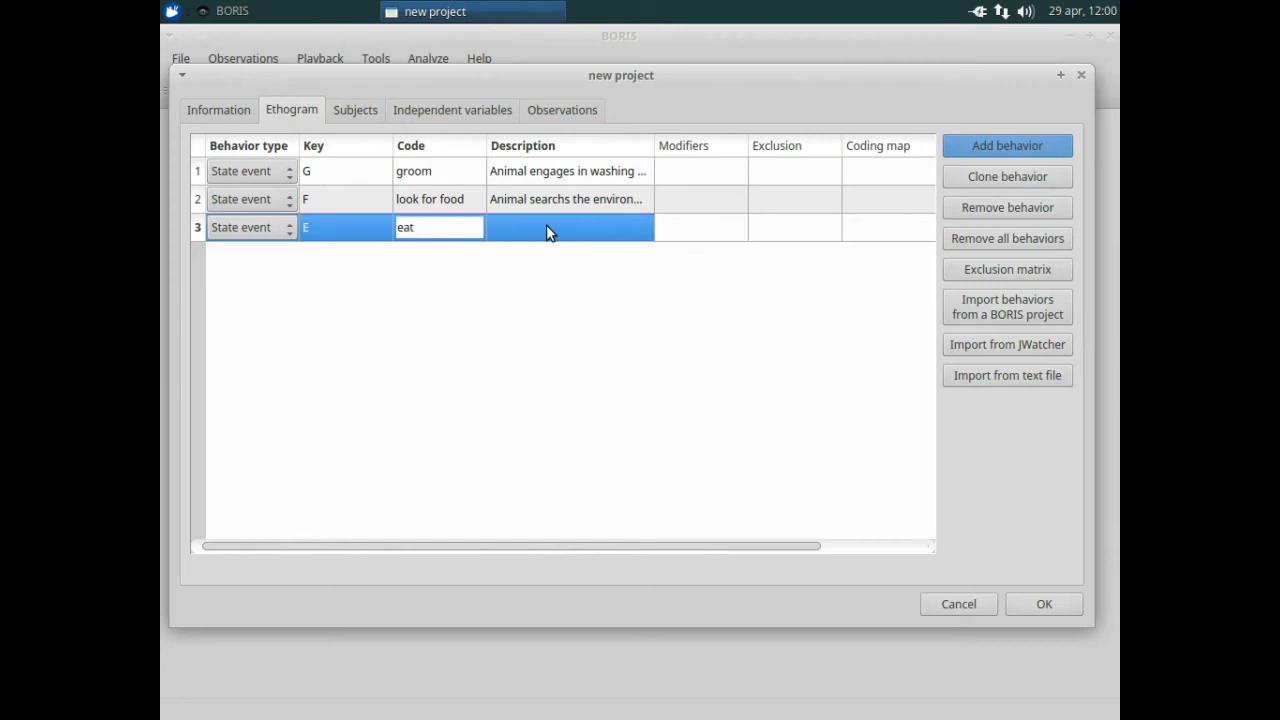
{"action": "left_click", "coordinate": [546, 232]}
{"action": "type", "text": "A"}
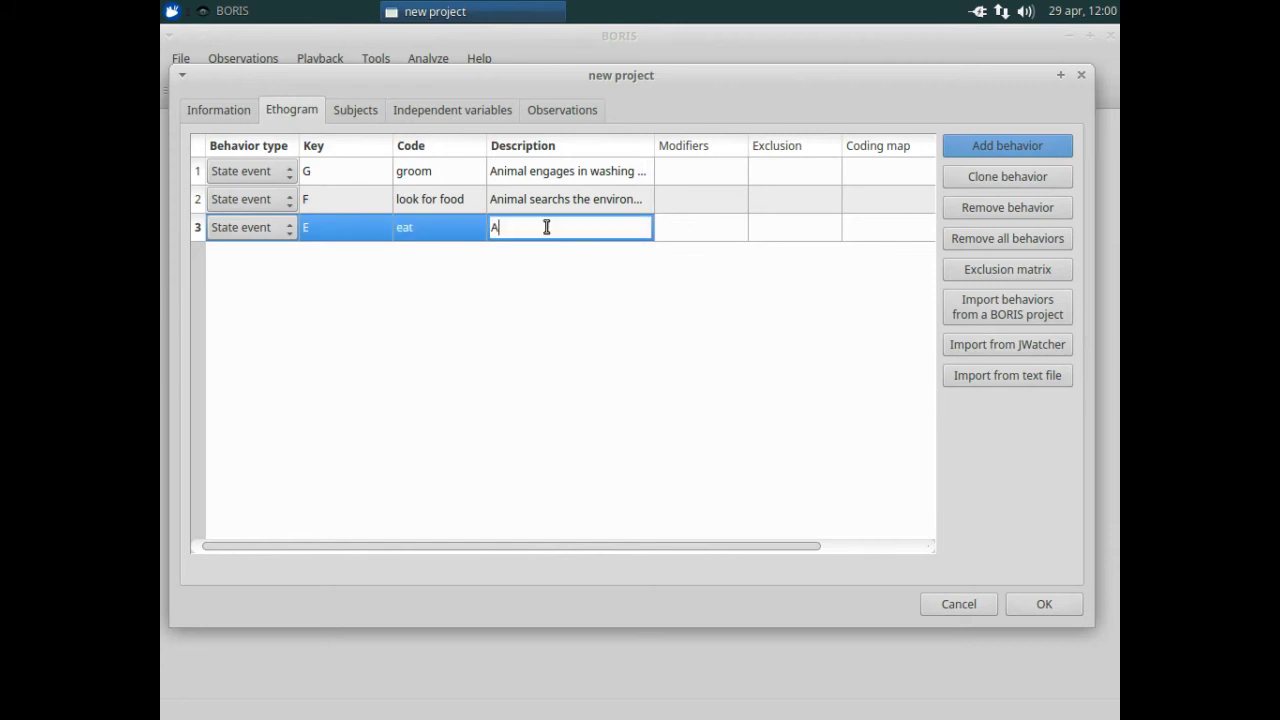
{"action": "type", "text": "nimal "}
{"action": "type", "text": "consume"}
{"action": "type", "text": "s food"}
{"action": "key", "text": "Return"}
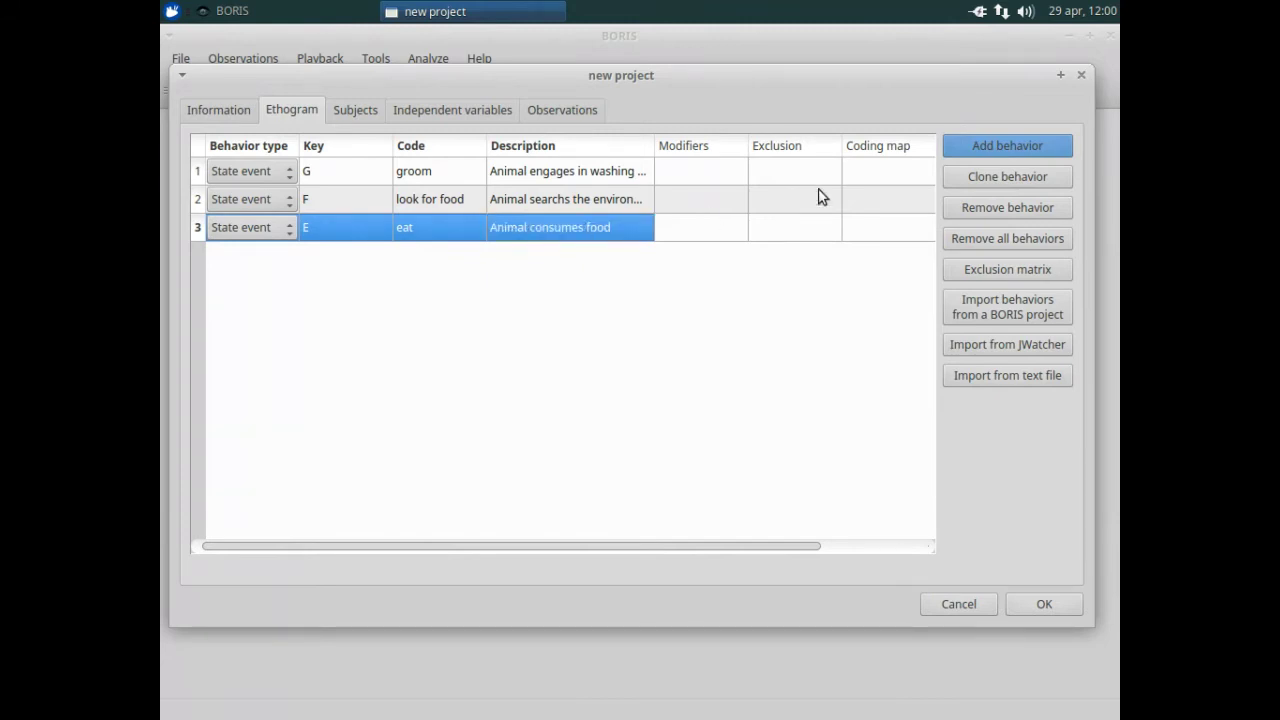
Step: Add row 4: key D, code 'drink', 'Animal consumes water or others liquids', State event
{"action": "left_click", "coordinate": [966, 147]}
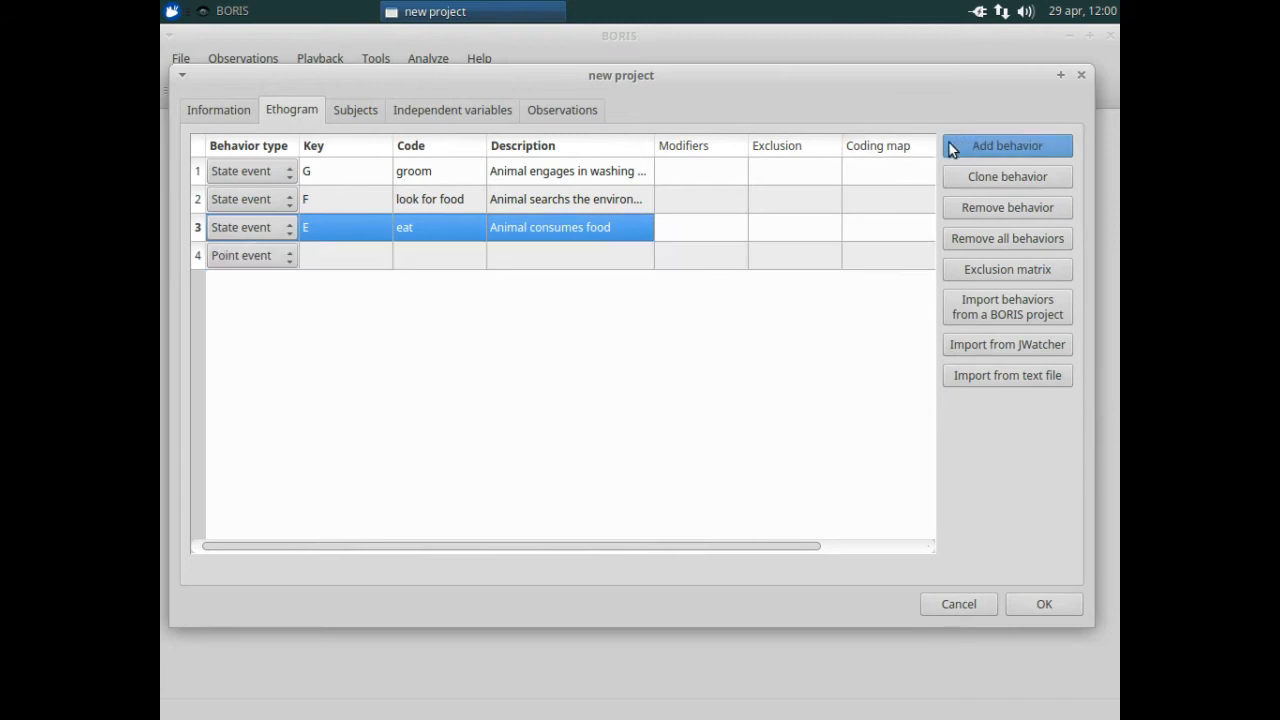
{"action": "left_click", "coordinate": [320, 254]}
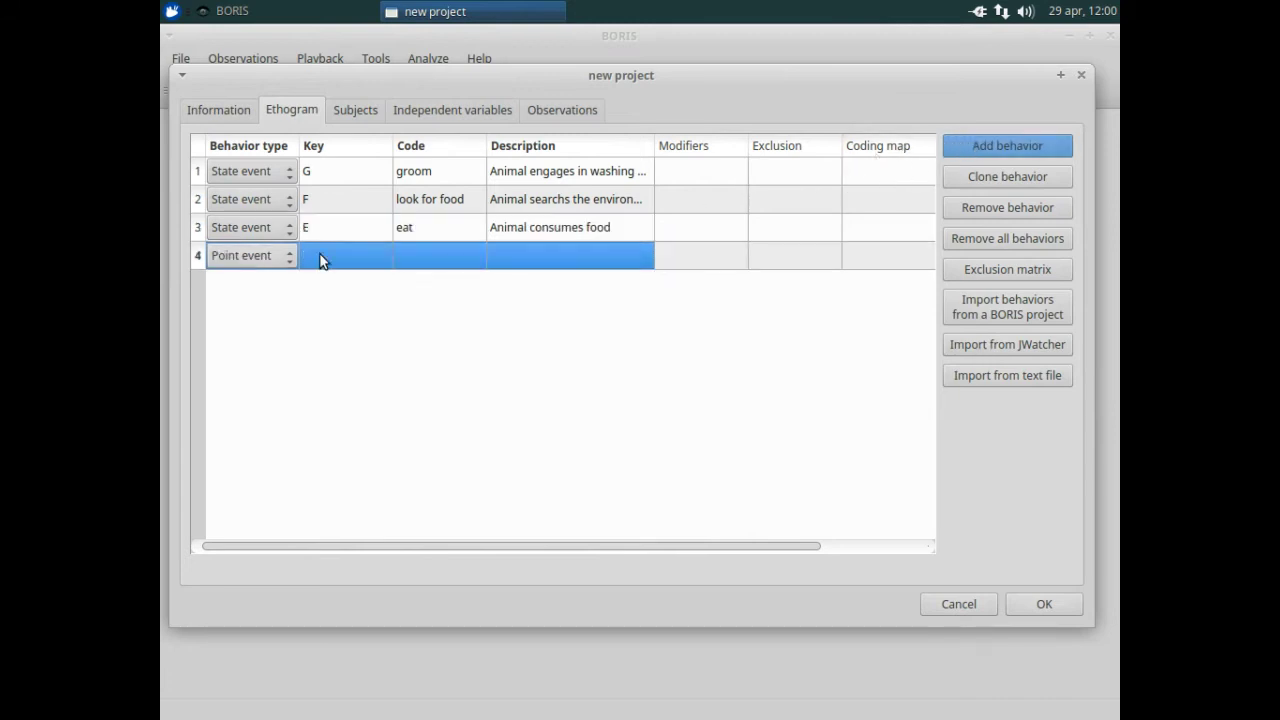
{"action": "type", "text": "d"}
{"action": "key", "text": "Return"}
{"action": "type", "text": "drink"}
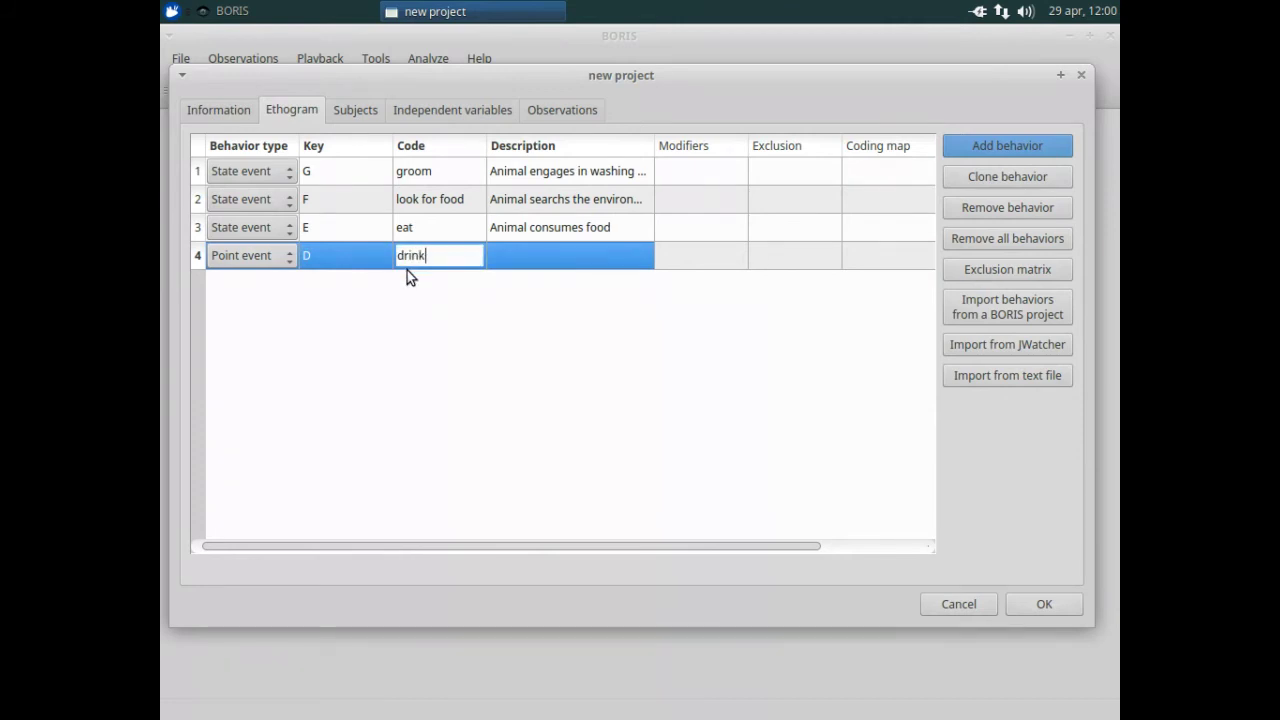
{"action": "key", "text": "Return"}
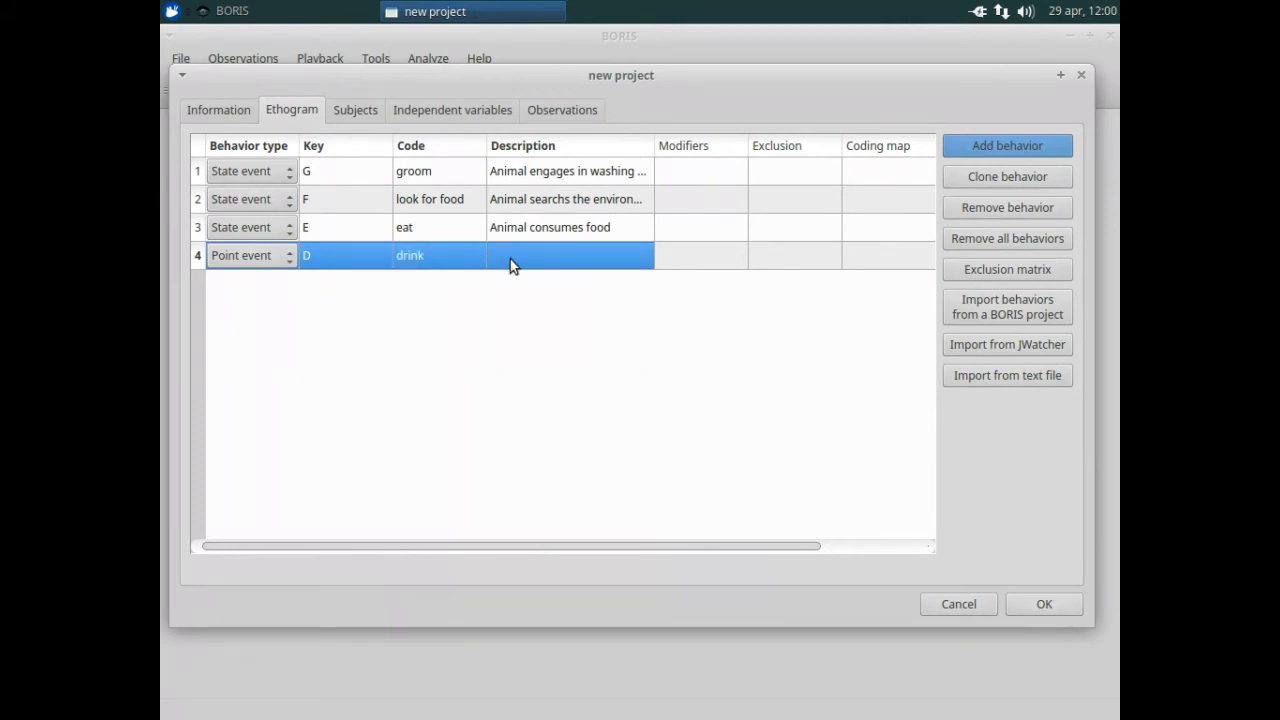
{"action": "type", "text": "Ani"}
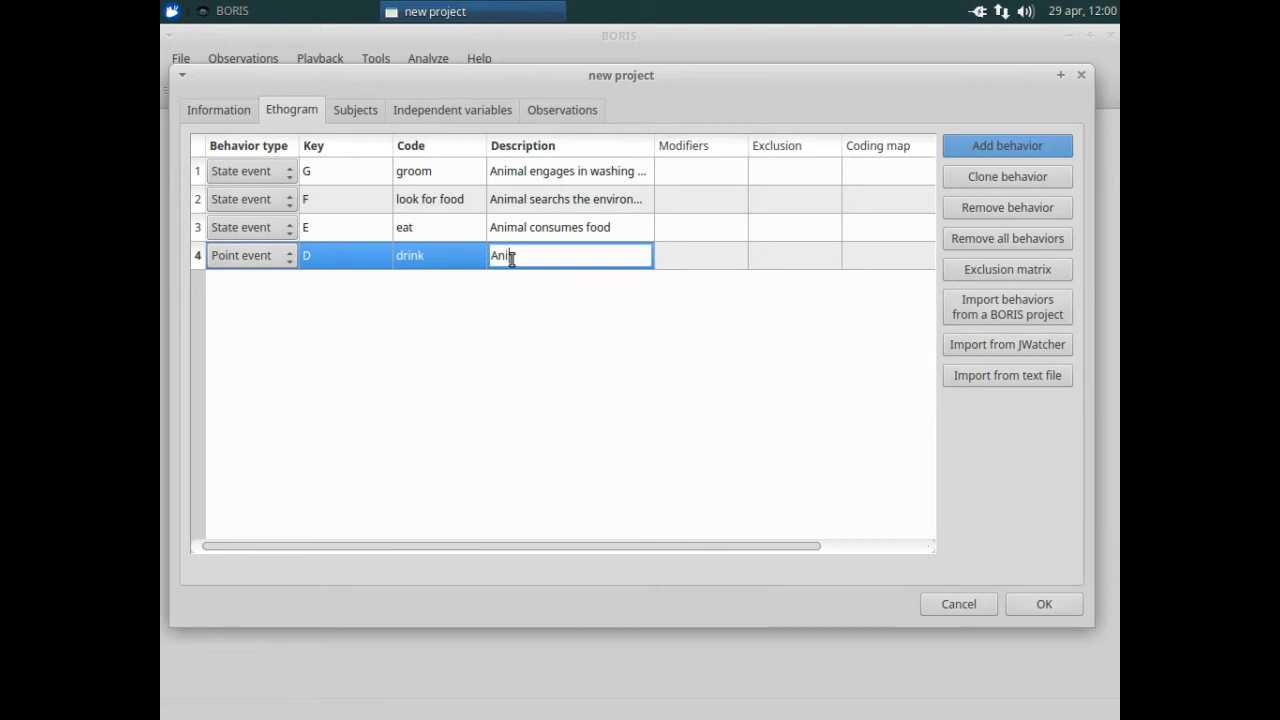
{"action": "type", "text": "mal con"}
{"action": "type", "text": "sumes "}
{"action": "type", "text": "water "}
{"action": "type", "text": "or other"}
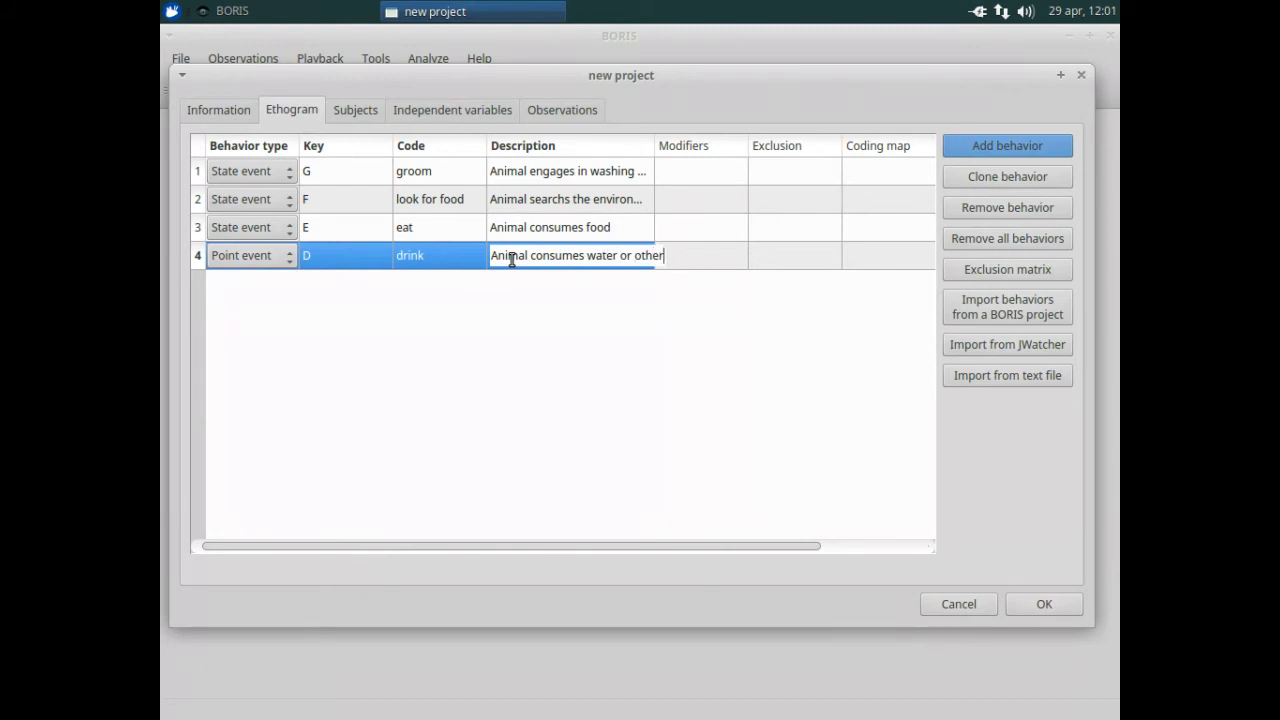
{"action": "type", "text": "s li"}
{"action": "type", "text": "quids"}
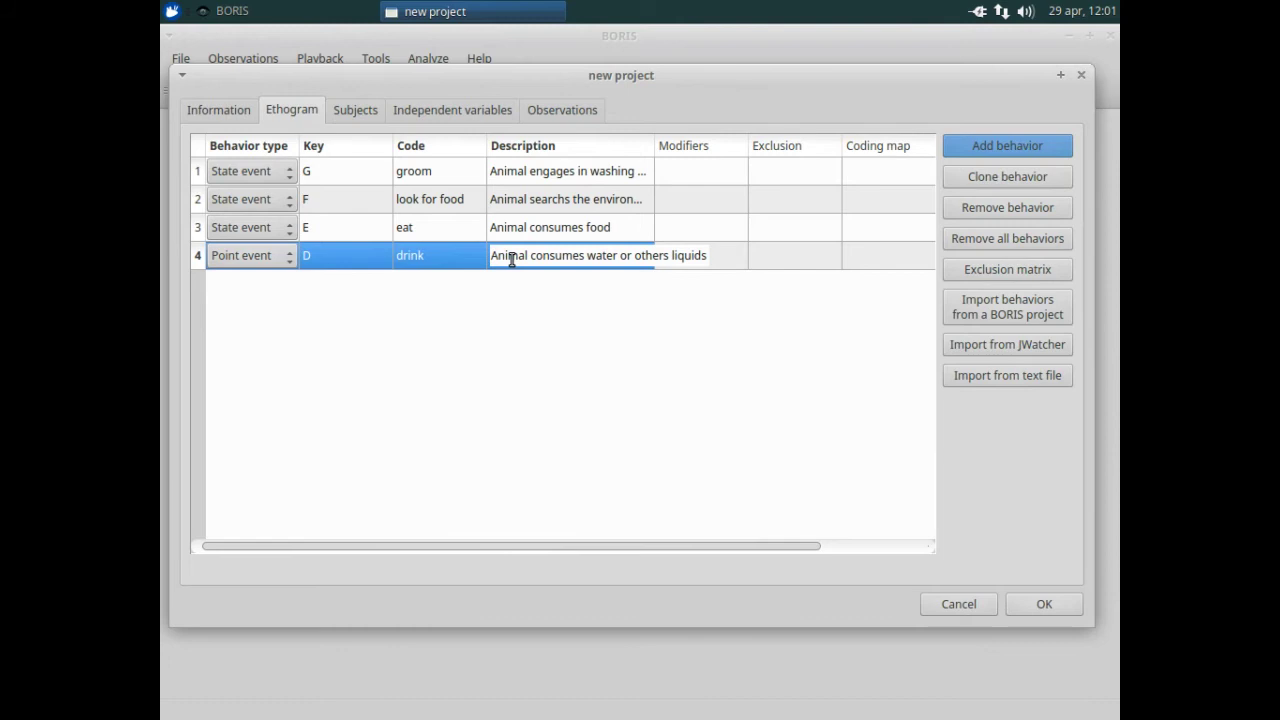
{"action": "key", "text": "Return"}
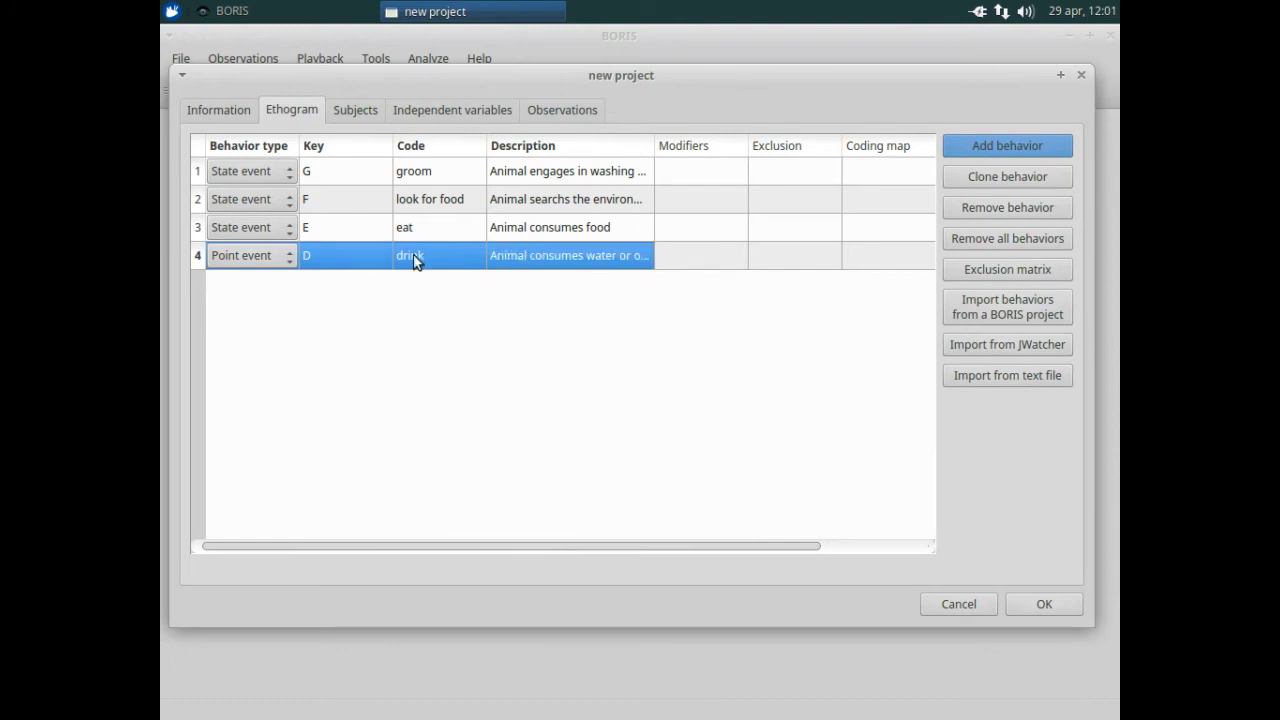
{"action": "left_click", "coordinate": [246, 256]}
{"action": "left_click", "coordinate": [245, 277]}
Step: Add State event 'sleep' on key S: 'Animal assumes position for sleep, stays in one place'
{"action": "left_click", "coordinate": [991, 140]}
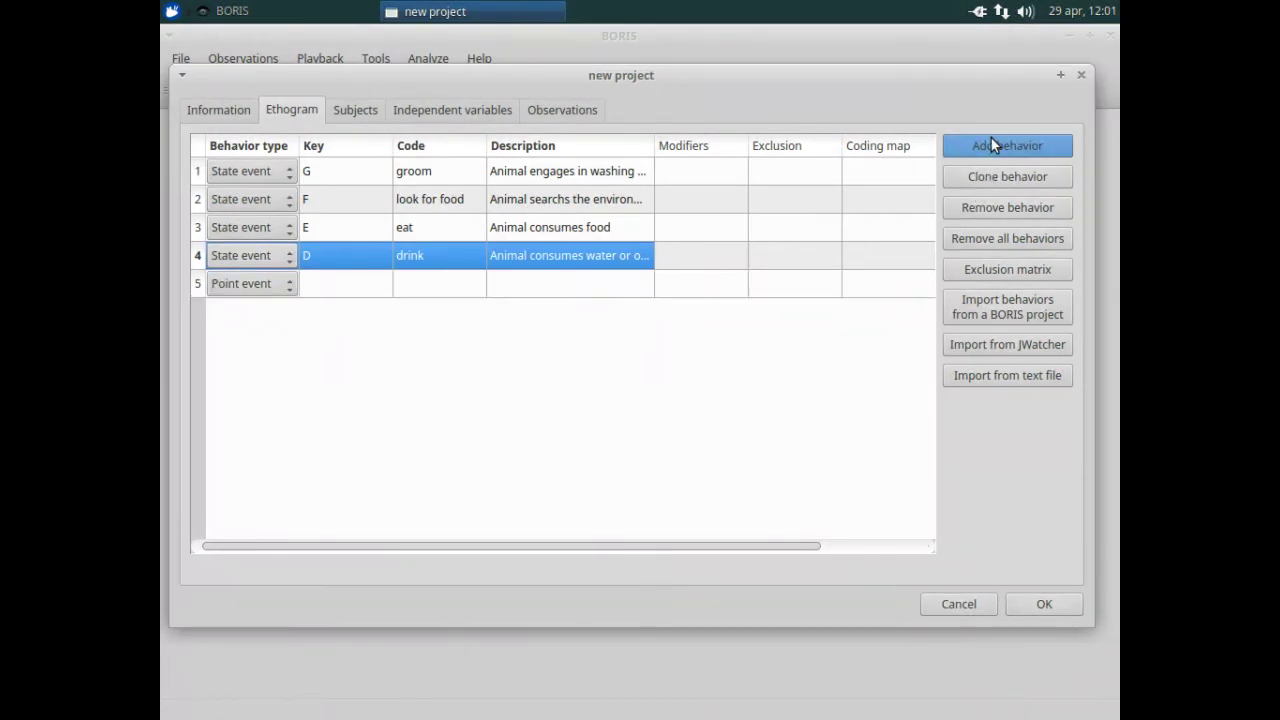
{"action": "left_click", "coordinate": [249, 288]}
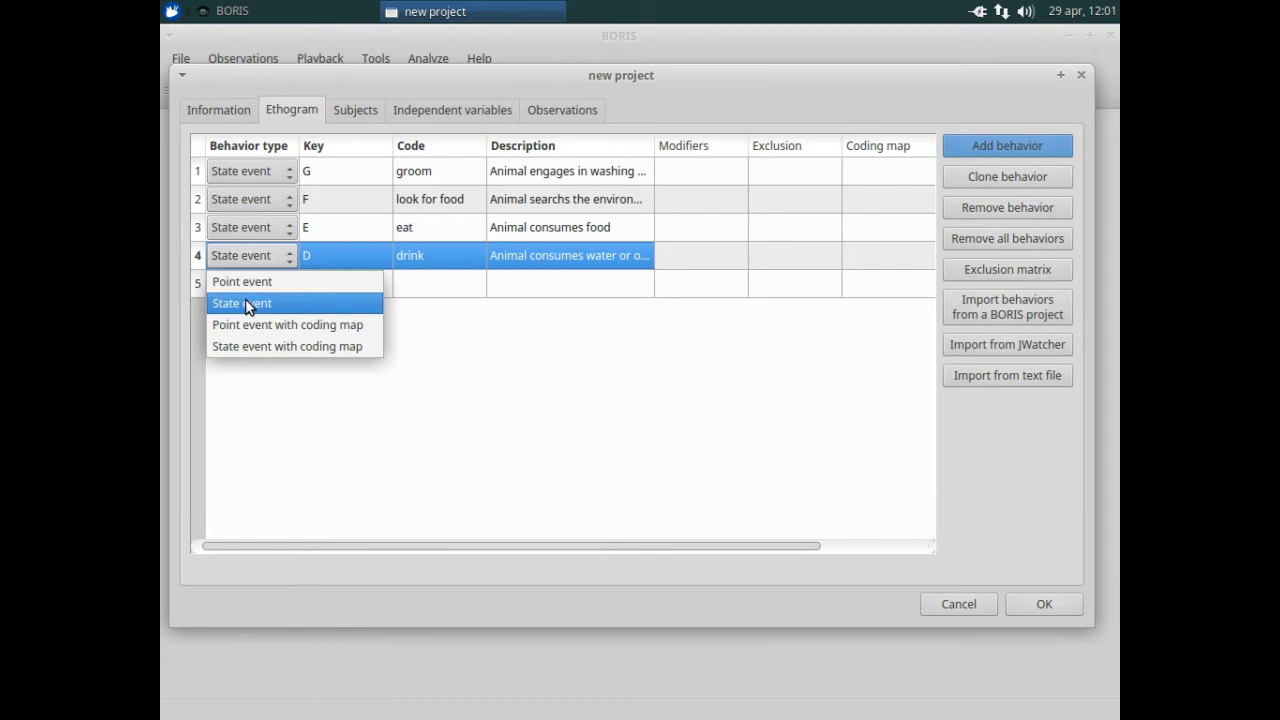
{"action": "left_click", "coordinate": [249, 302]}
{"action": "left_click", "coordinate": [318, 284]}
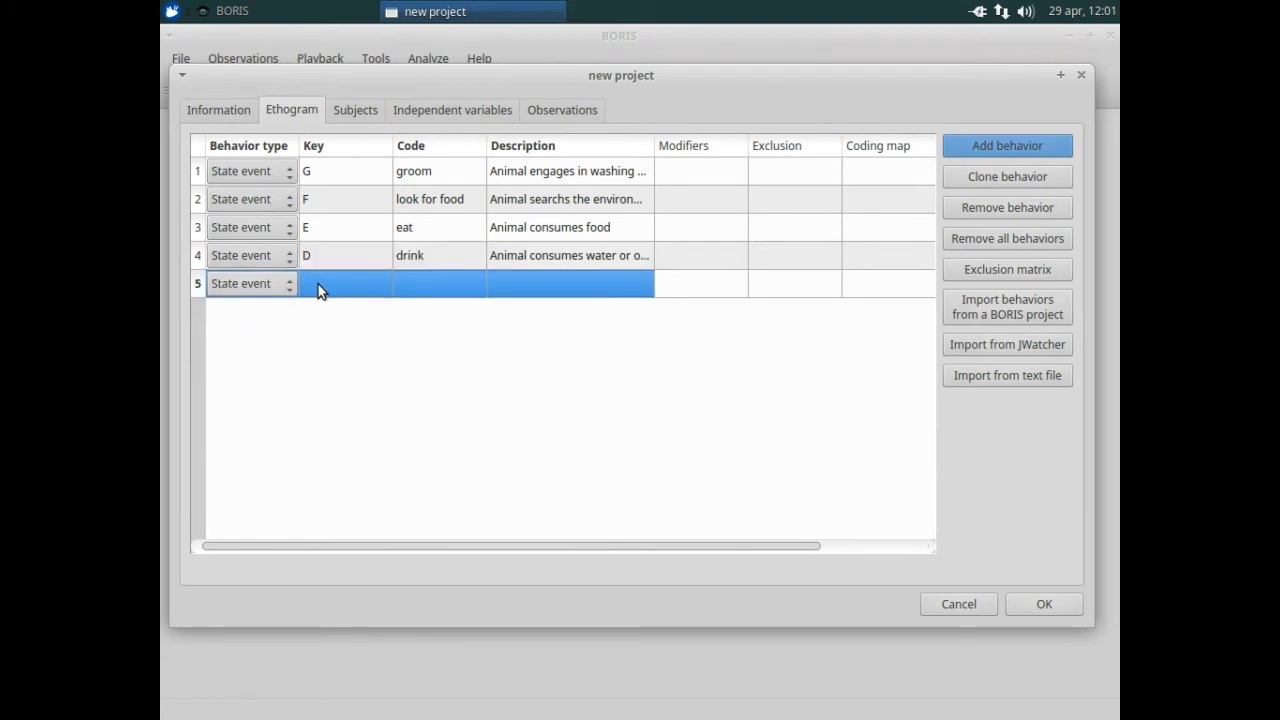
{"action": "type", "text": "s"}
{"action": "left_click", "coordinate": [429, 279]}
{"action": "type", "text": "sl"}
{"action": "type", "text": "eep"}
{"action": "key", "text": "Return"}
{"action": "left_click", "coordinate": [564, 284]}
{"action": "type", "text": "Anim"}
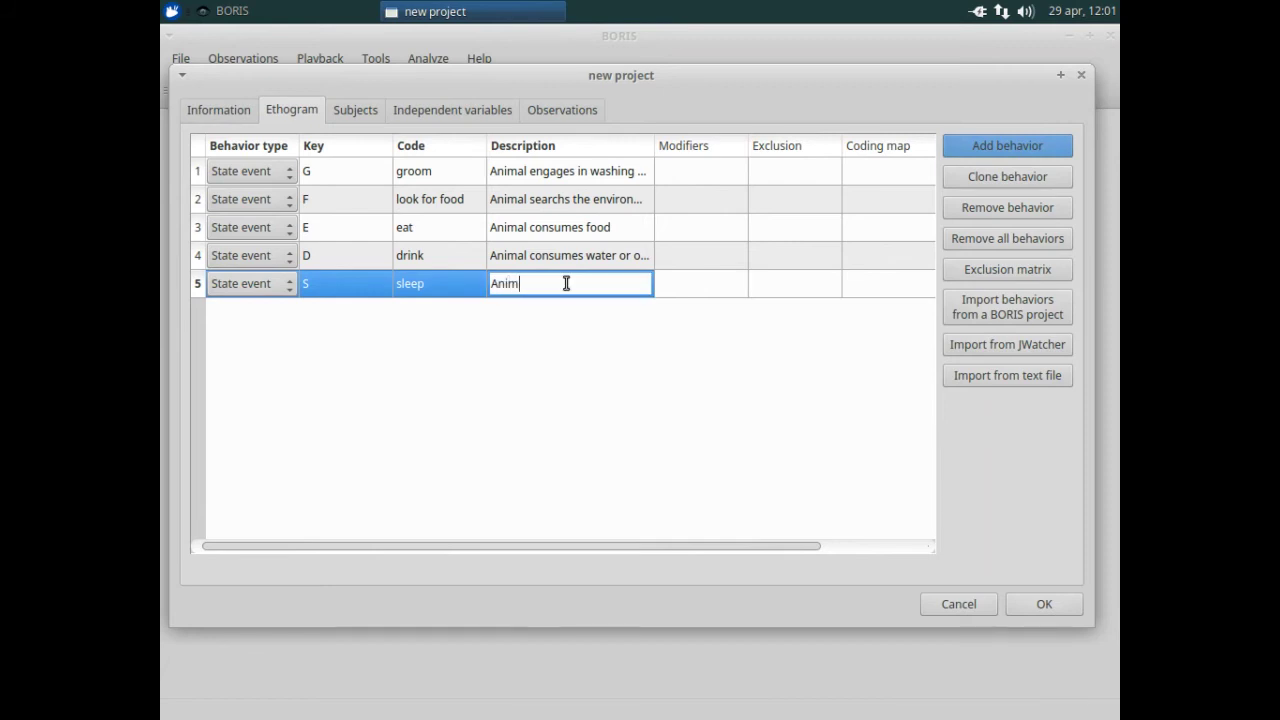
{"action": "type", "text": "al ass"}
{"action": "type", "text": "umes "}
{"action": "type", "text": "position"}
{"action": "type", "text": " for slee"}
{"action": "type", "text": "p,"}
{"action": "type", "text": " stays "}
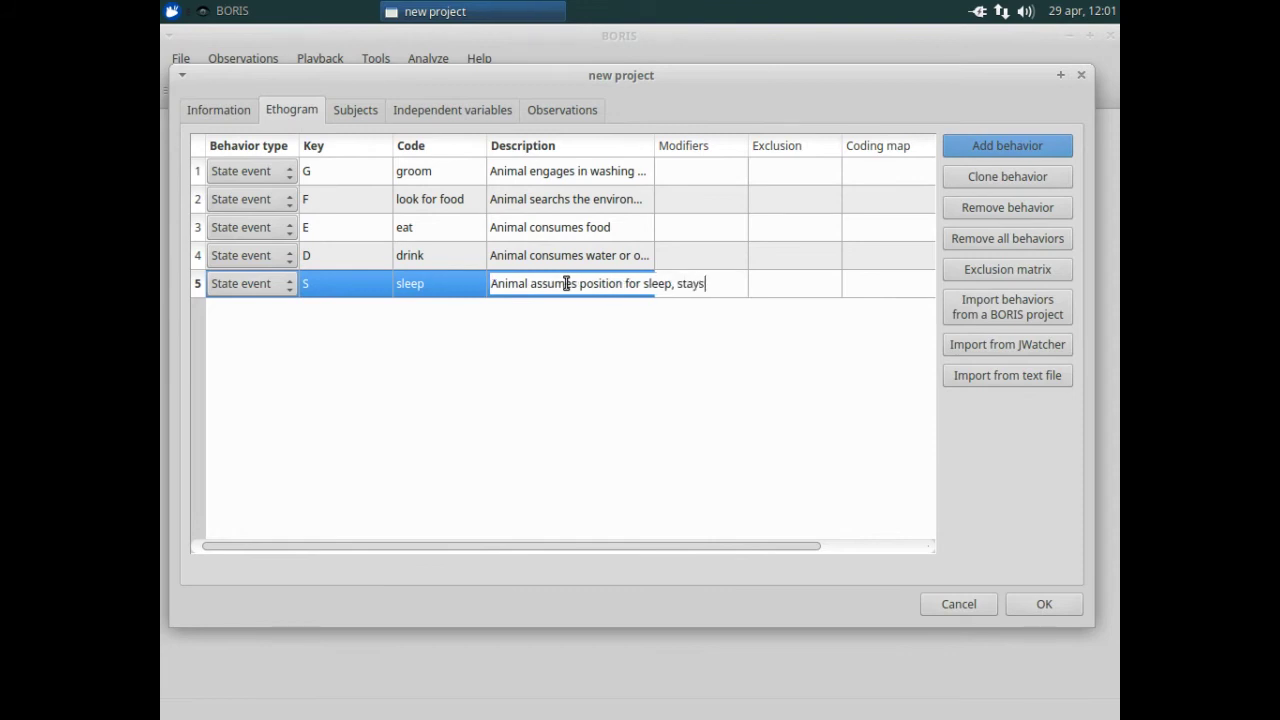
{"action": "type", "text": "in on"}
{"action": "type", "text": "e pla"}
{"action": "type", "text": "ce"}
{"action": "key", "text": "Return"}
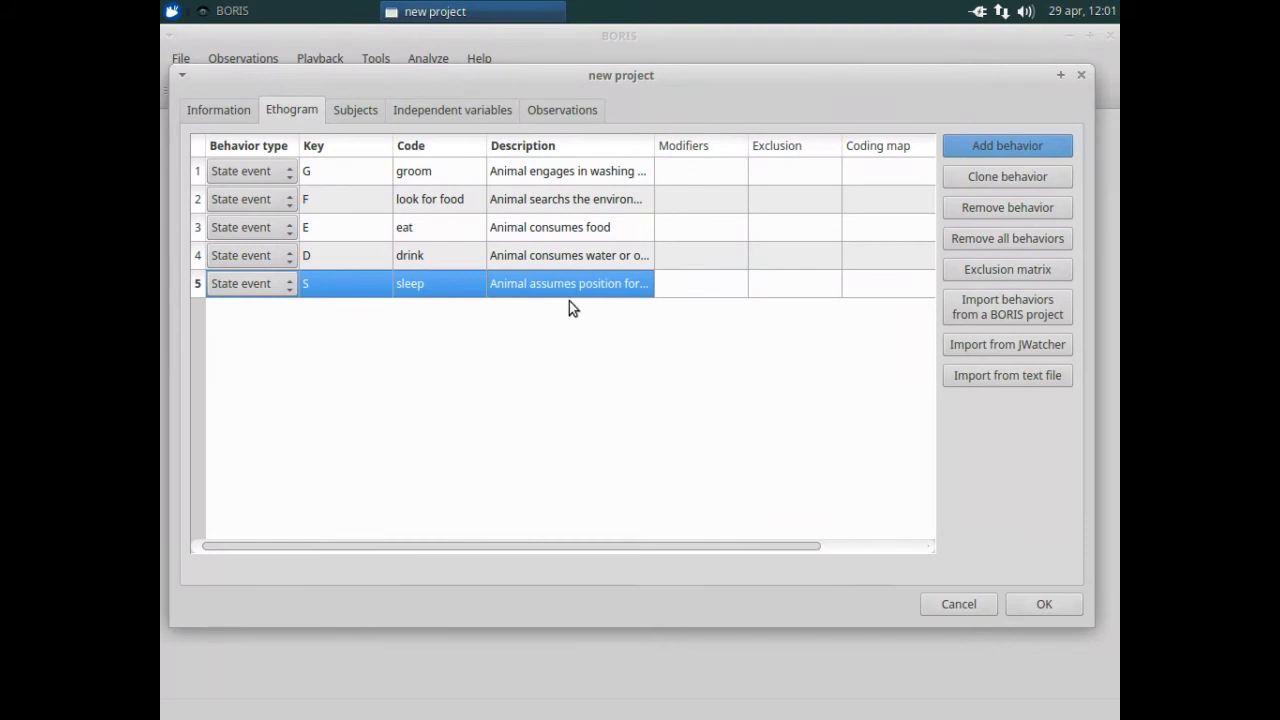
Step: Add a sixth behavior row with key J
{"action": "left_click", "coordinate": [979, 143]}
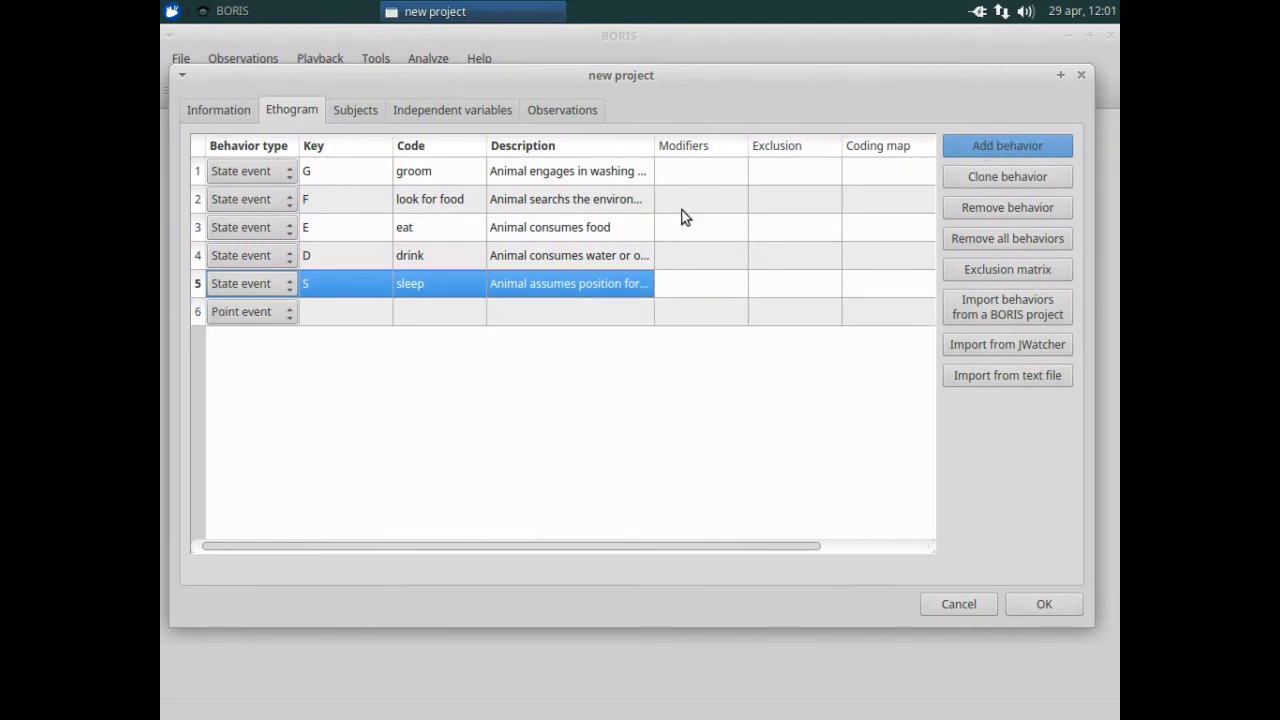
{"action": "left_click", "coordinate": [348, 315]}
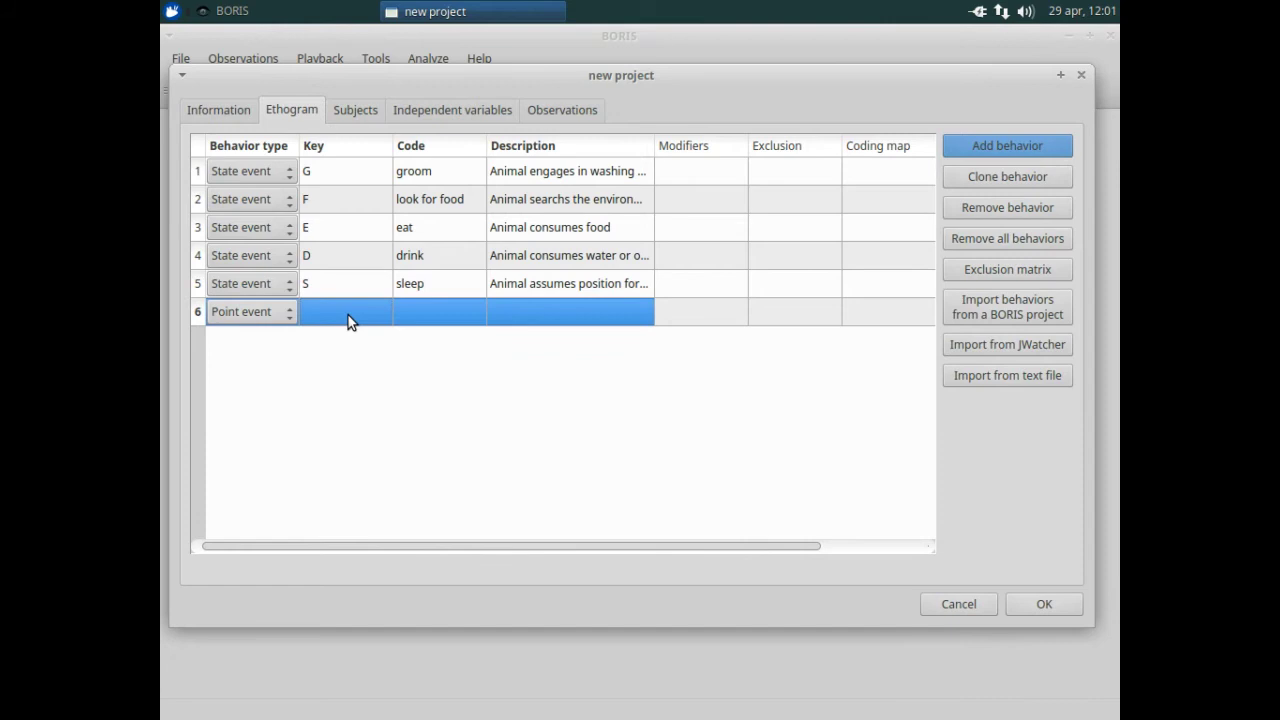
{"action": "double_click", "coordinate": [348, 315]}
{"action": "type", "text": "J"}
{"action": "left_click", "coordinate": [432, 320]}
Step: Give it code 'jump' and description 'Animal make a jump', then widen the Description column
{"action": "double_click", "coordinate": [432, 318]}
{"action": "type", "text": "jump"}
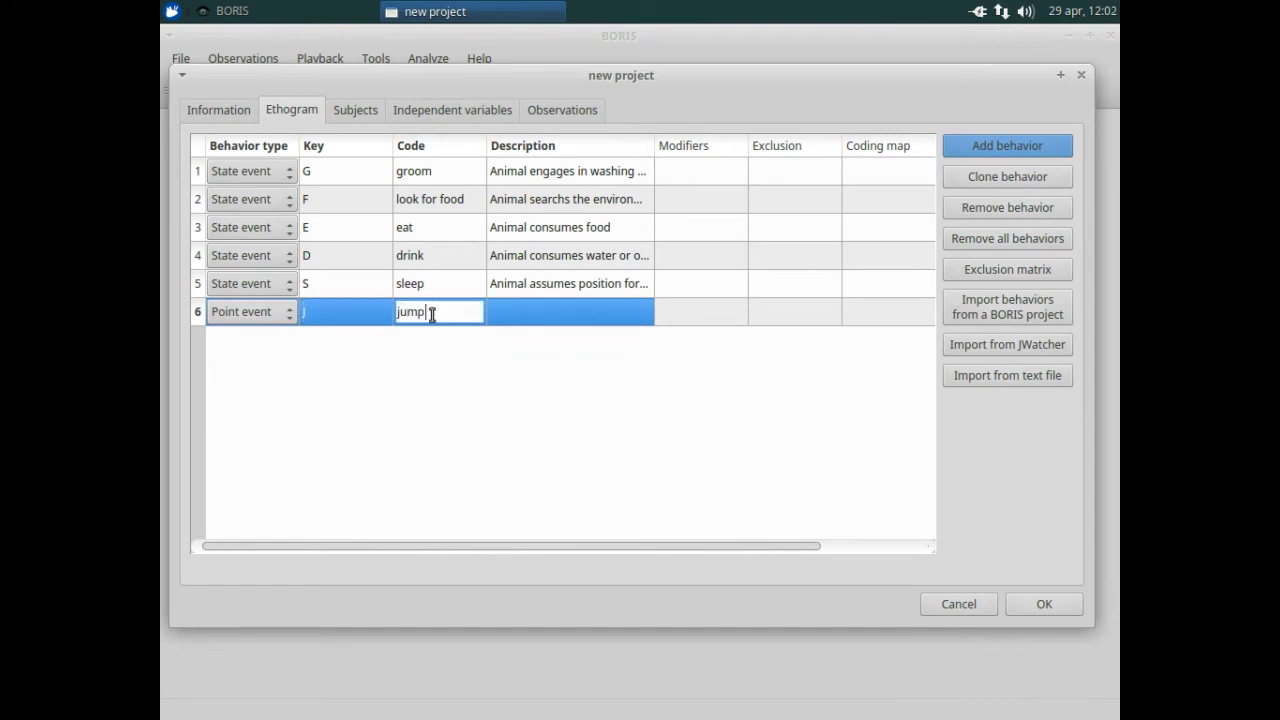
{"action": "left_click", "coordinate": [514, 320]}
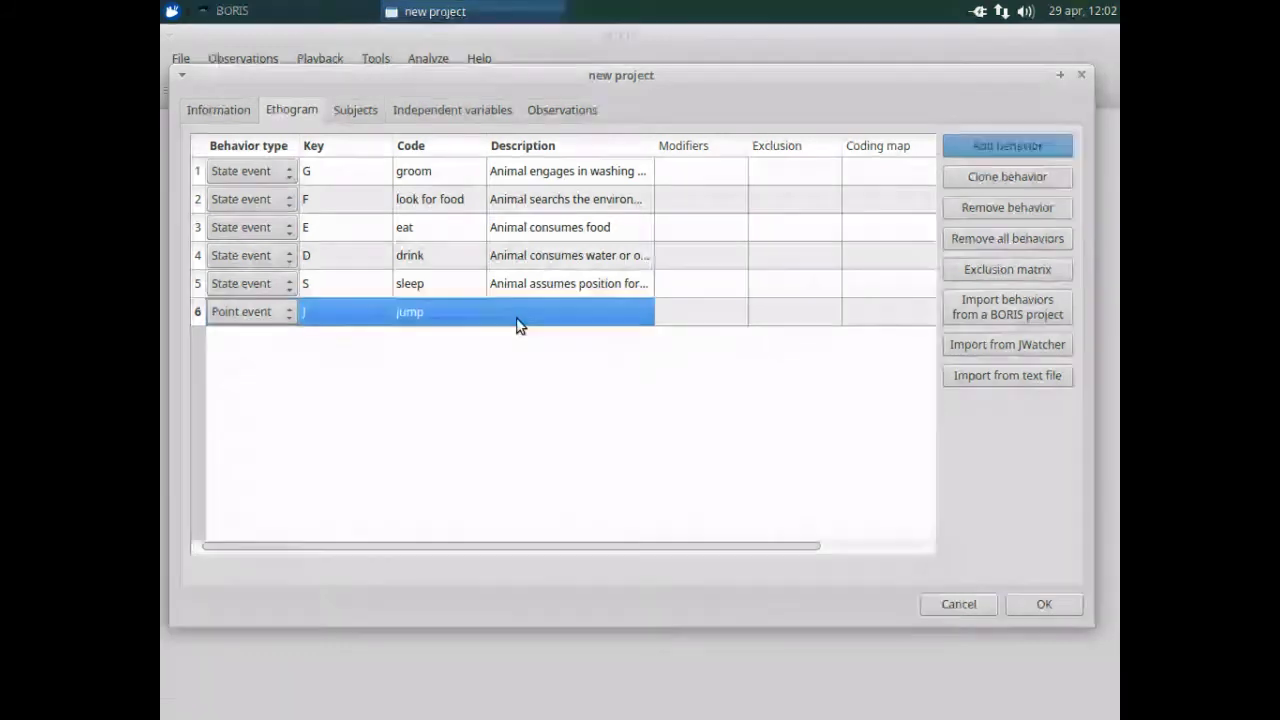
{"action": "double_click", "coordinate": [517, 325]}
{"action": "type", "text": "An"}
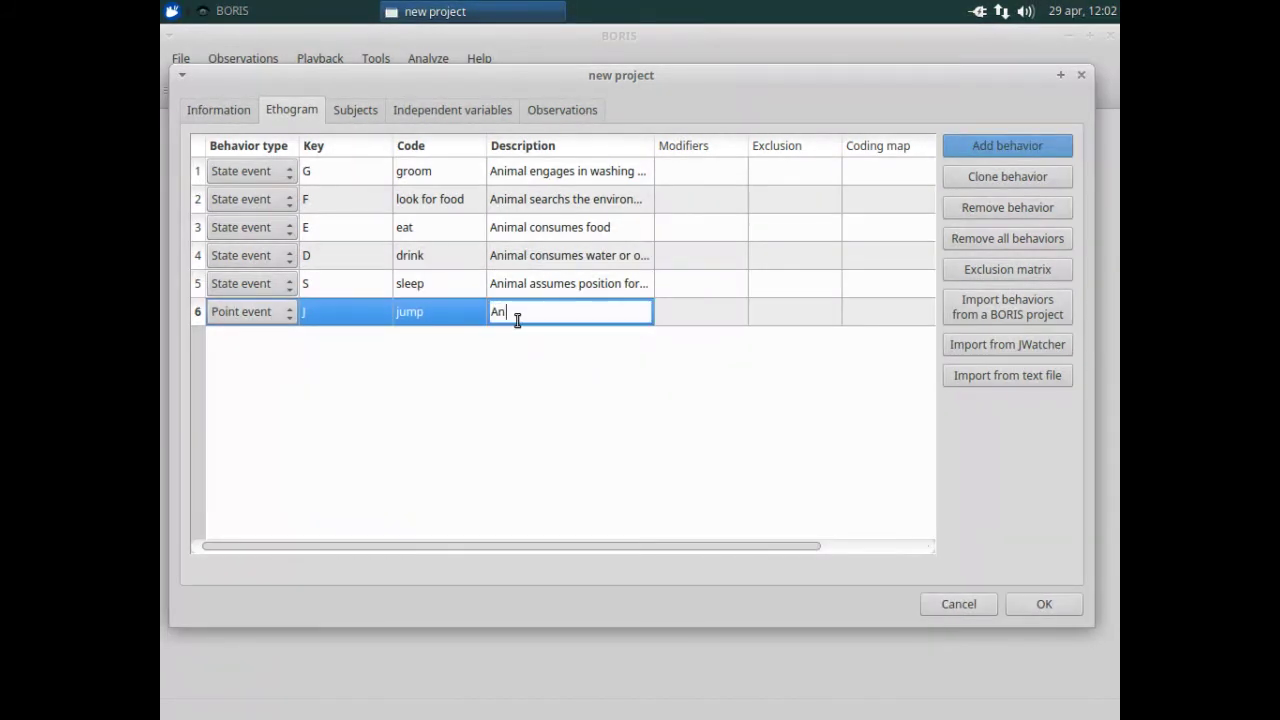
{"action": "type", "text": "imal m"}
{"action": "type", "text": "ake a j"}
{"action": "type", "text": "ump"}
{"action": "key", "text": "Return"}
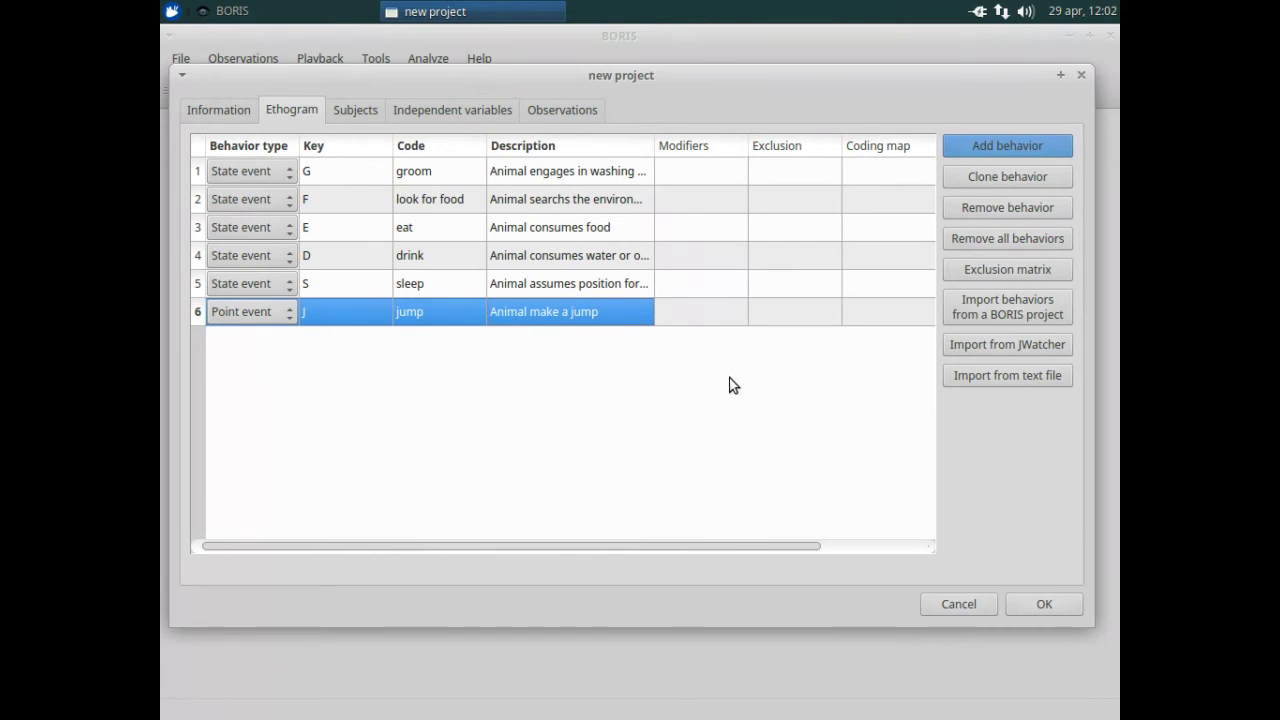
{"action": "left_click_drag", "start_coordinate": [655, 146], "coordinate": [838, 157]}
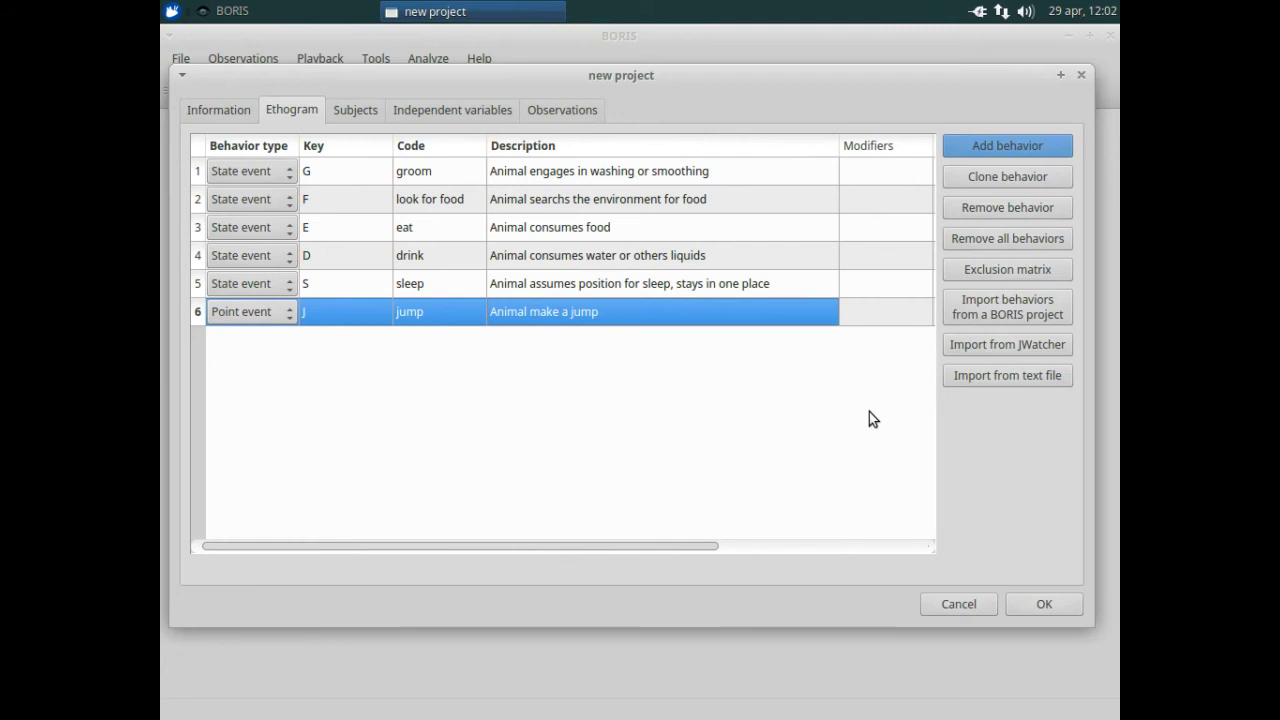
{"action": "left_click", "coordinate": [1040, 606]}
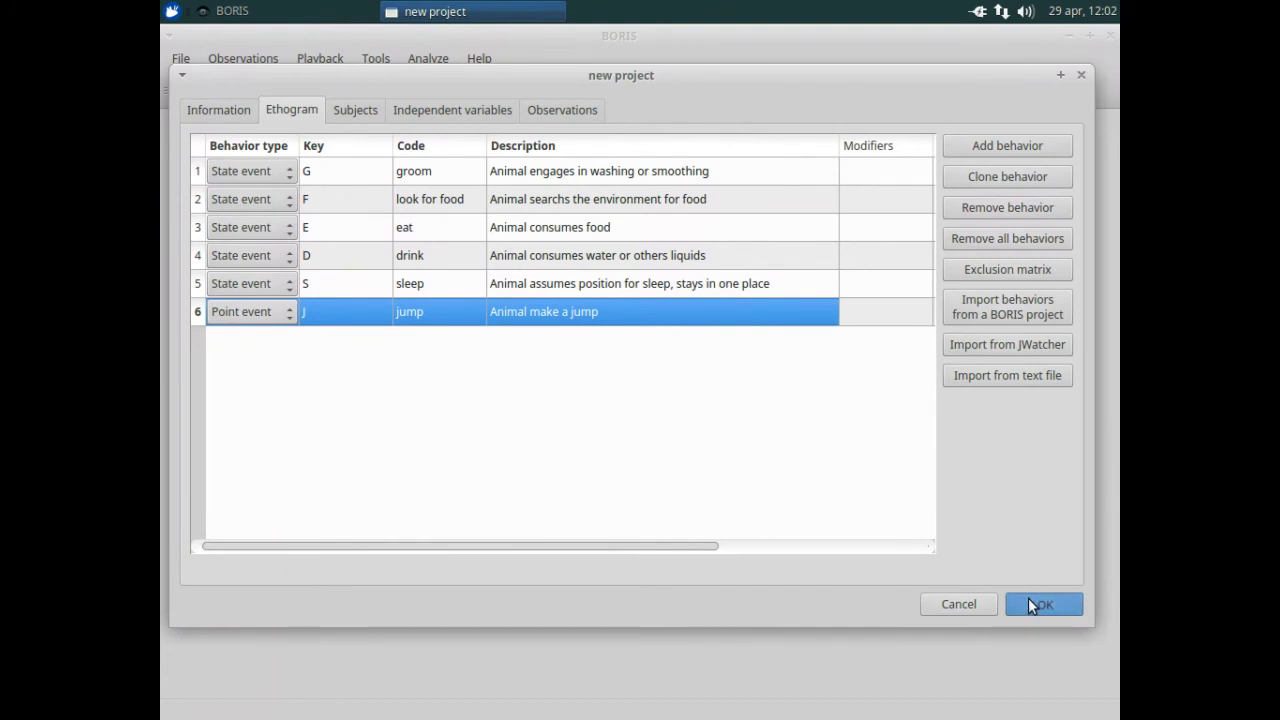
Step: Add subject Coco on key 1, described as 'Male, 9 years old'
{"action": "left_click", "coordinate": [351, 108]}
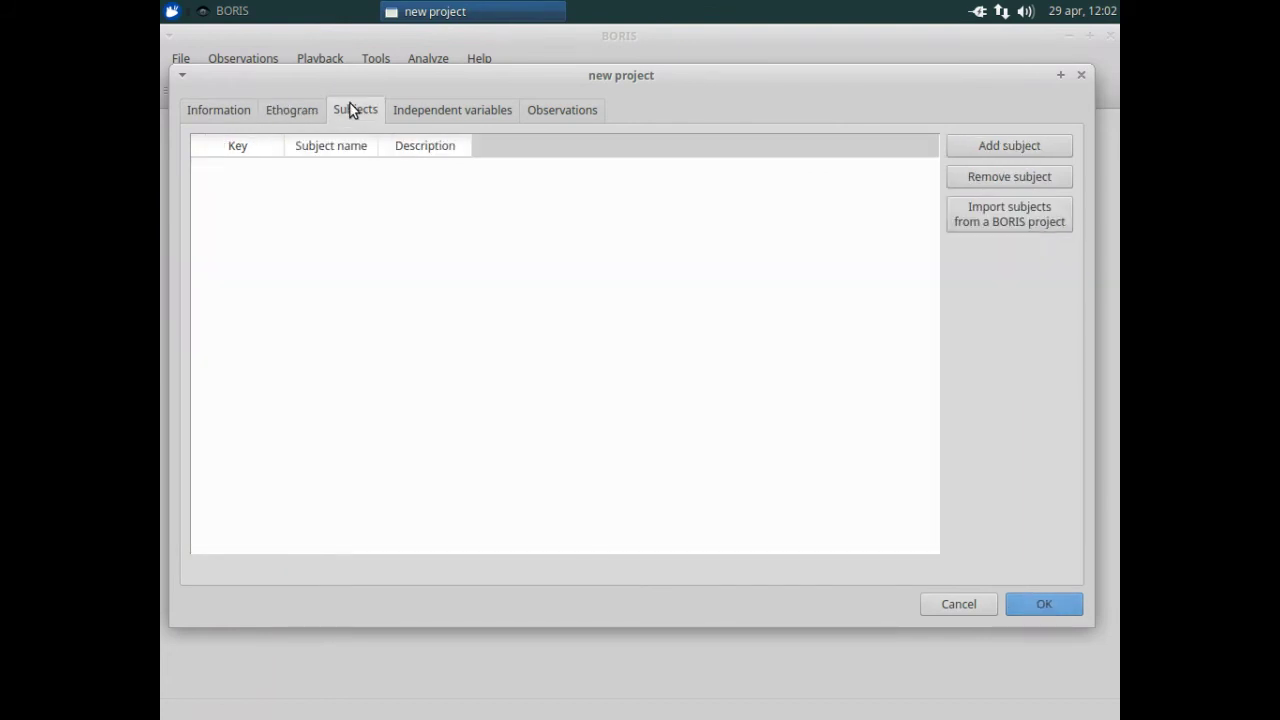
{"action": "left_click", "coordinate": [989, 147]}
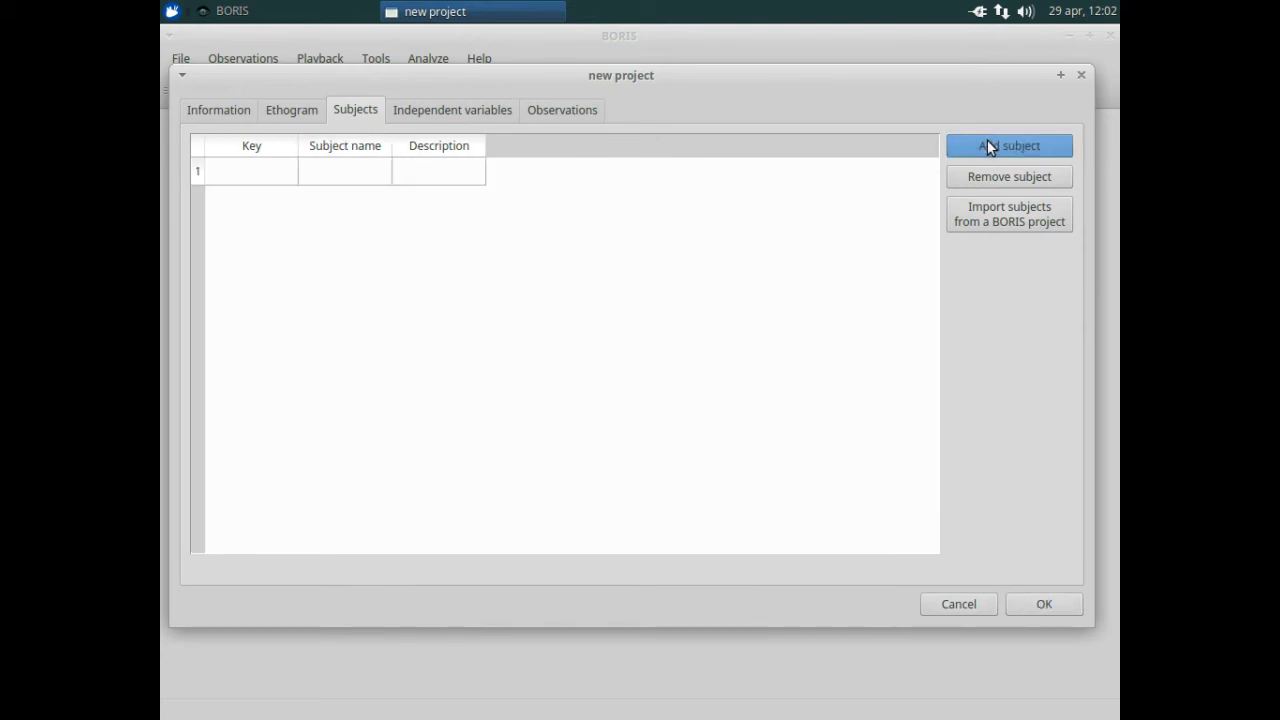
{"action": "left_click", "coordinate": [240, 174]}
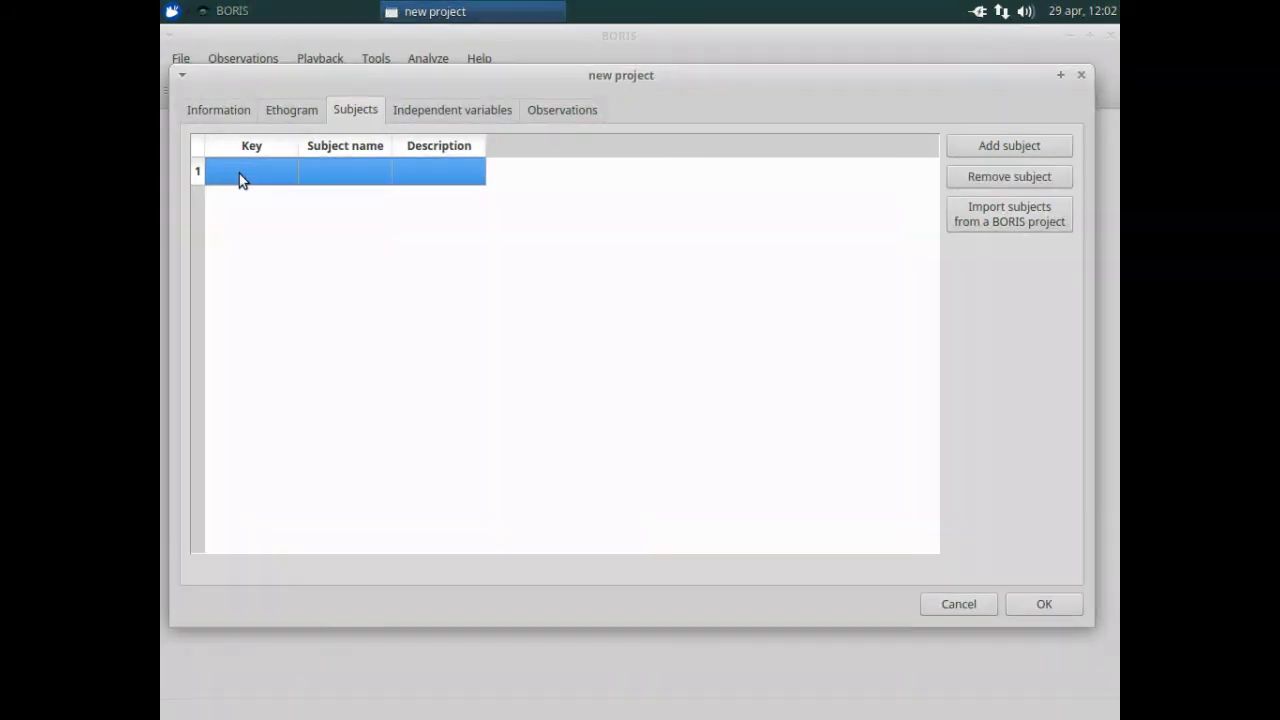
{"action": "type", "text": "1"}
{"action": "key", "text": "Return"}
{"action": "double_click", "coordinate": [340, 173]}
{"action": "type", "text": "Coc"}
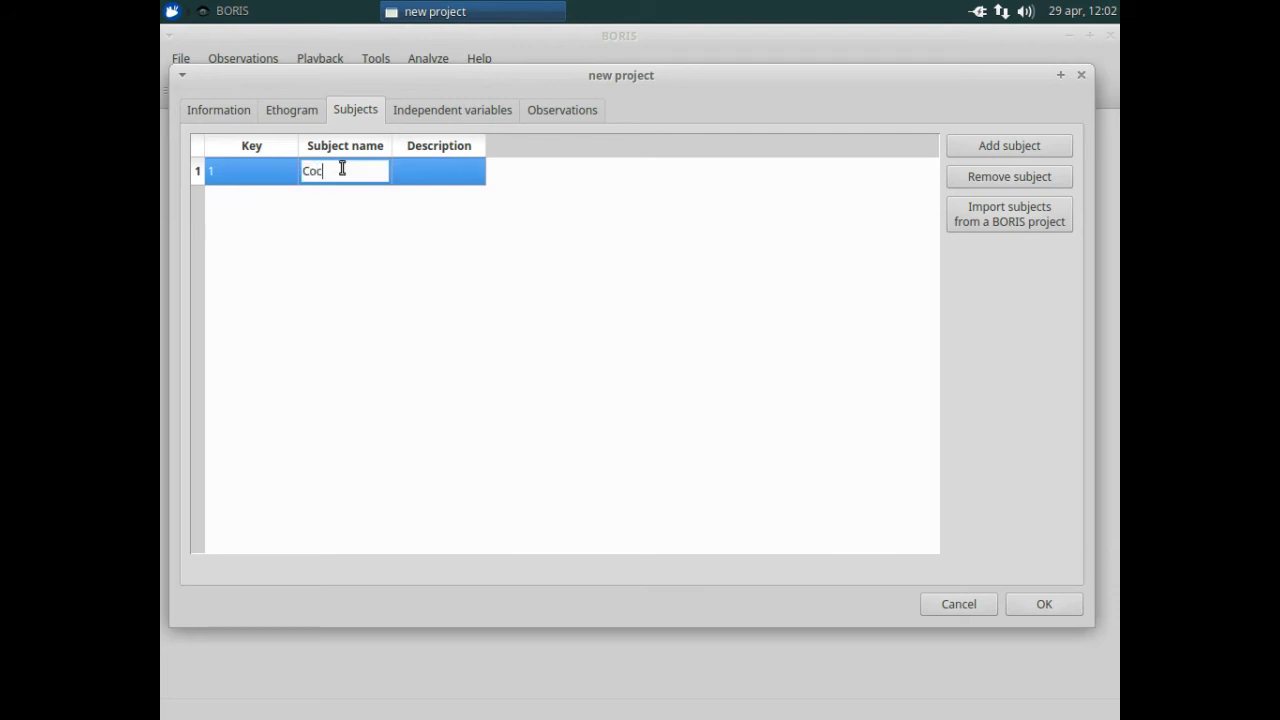
{"action": "type", "text": "o"}
{"action": "left_click", "coordinate": [419, 179]}
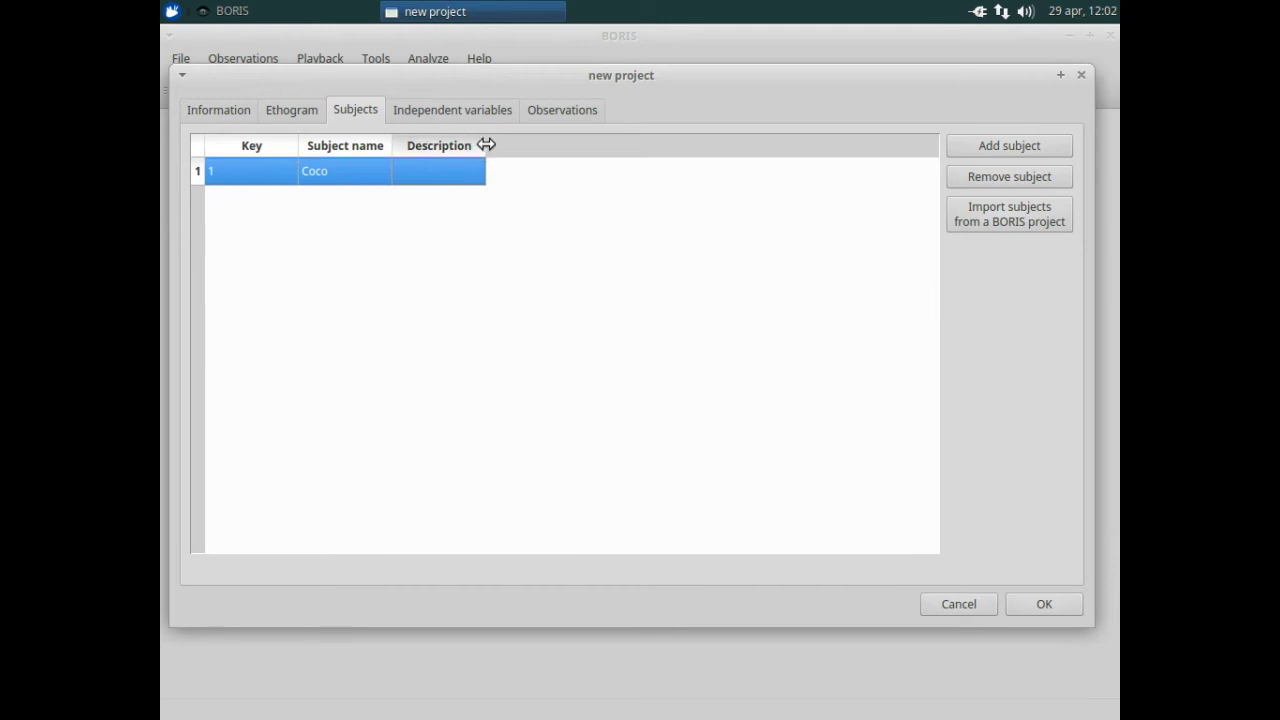
{"action": "left_click_drag", "start_coordinate": [485, 145], "coordinate": [607, 145]}
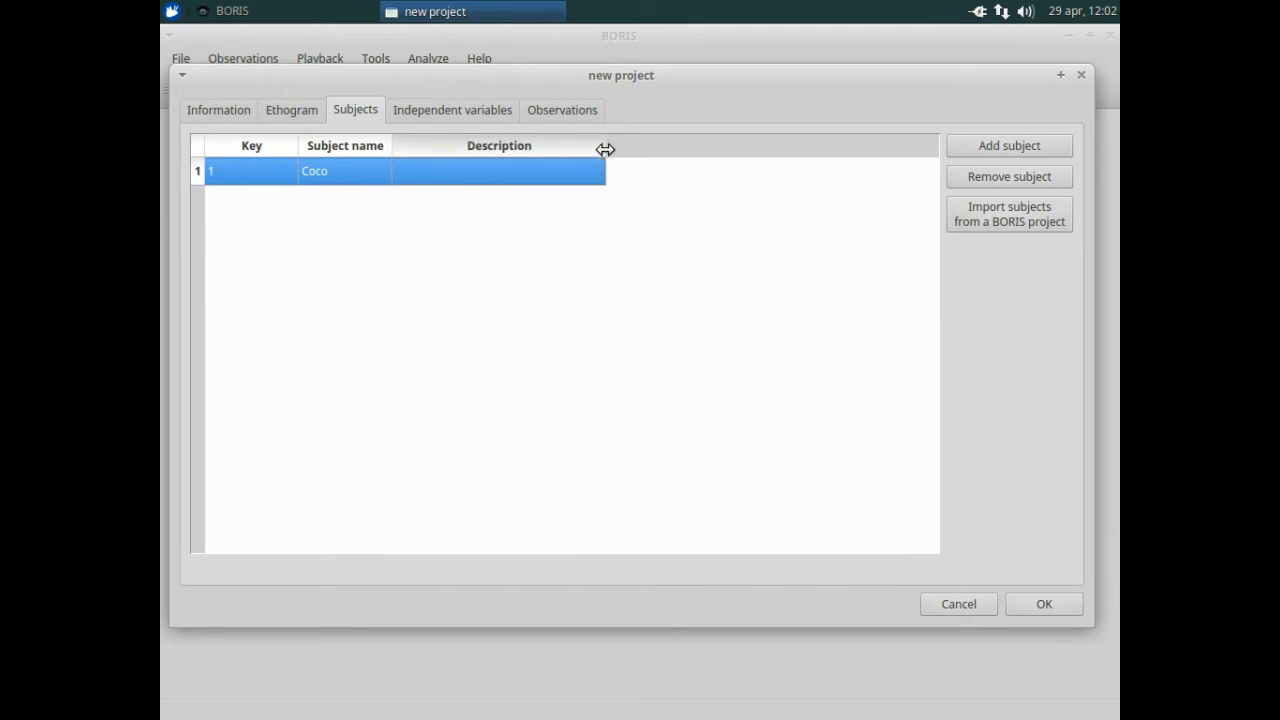
{"action": "double_click", "coordinate": [551, 178]}
{"action": "type", "text": "Mal"}
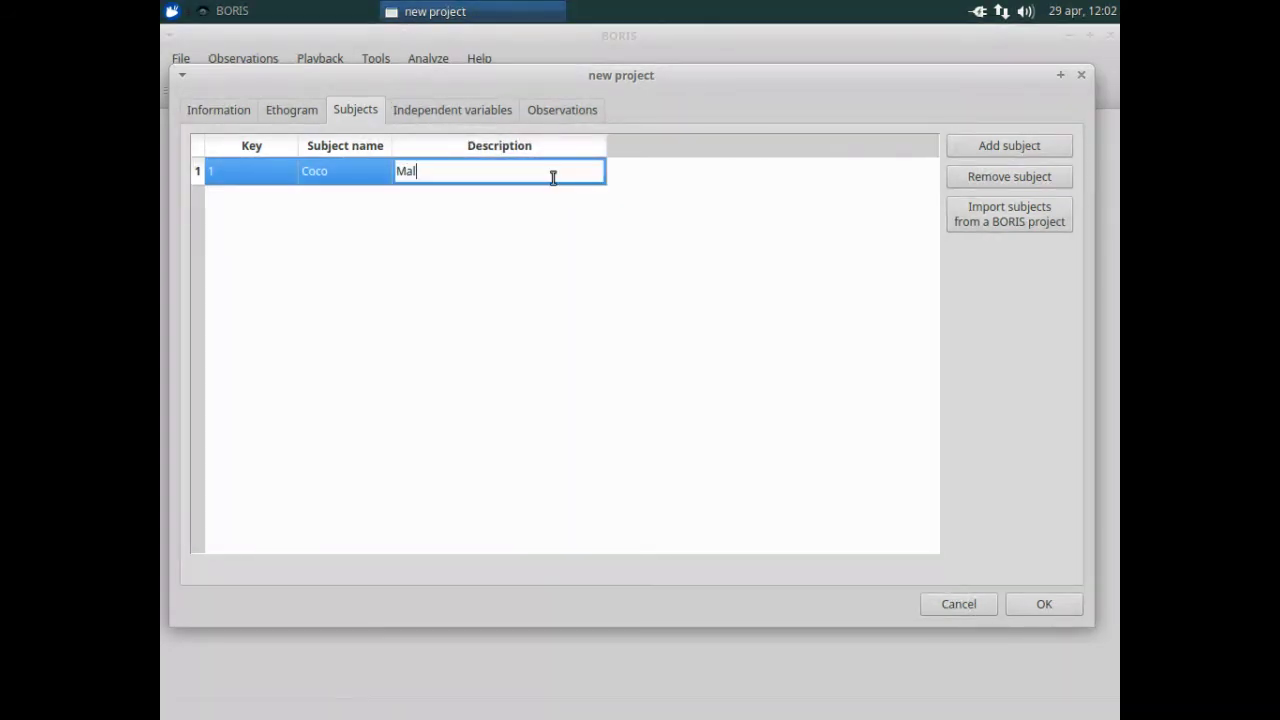
{"action": "type", "text": "e, "}
{"action": "type", "text": "9 ye"}
{"action": "type", "text": "ars ol"}
{"action": "type", "text": "d"}
Step: Add subject Maki on key 2 with description 'Female, 6 years old'
{"action": "left_click", "coordinate": [961, 146]}
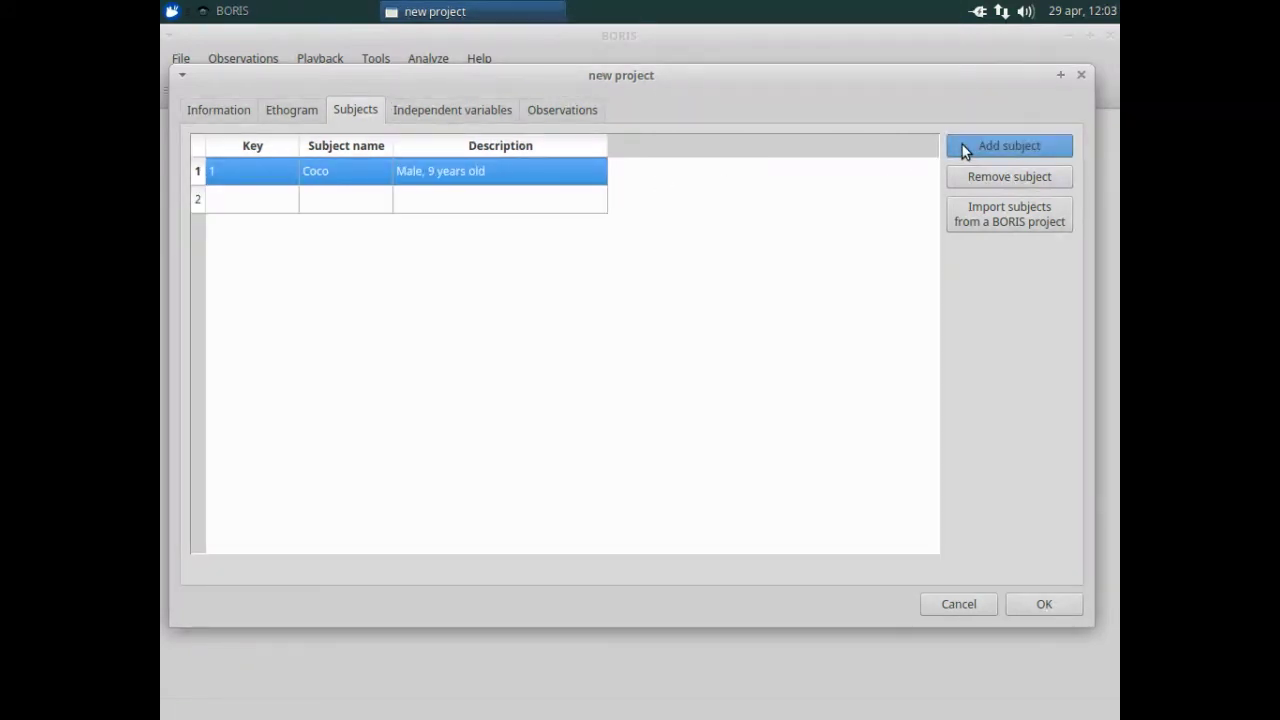
{"action": "left_click", "coordinate": [250, 207]}
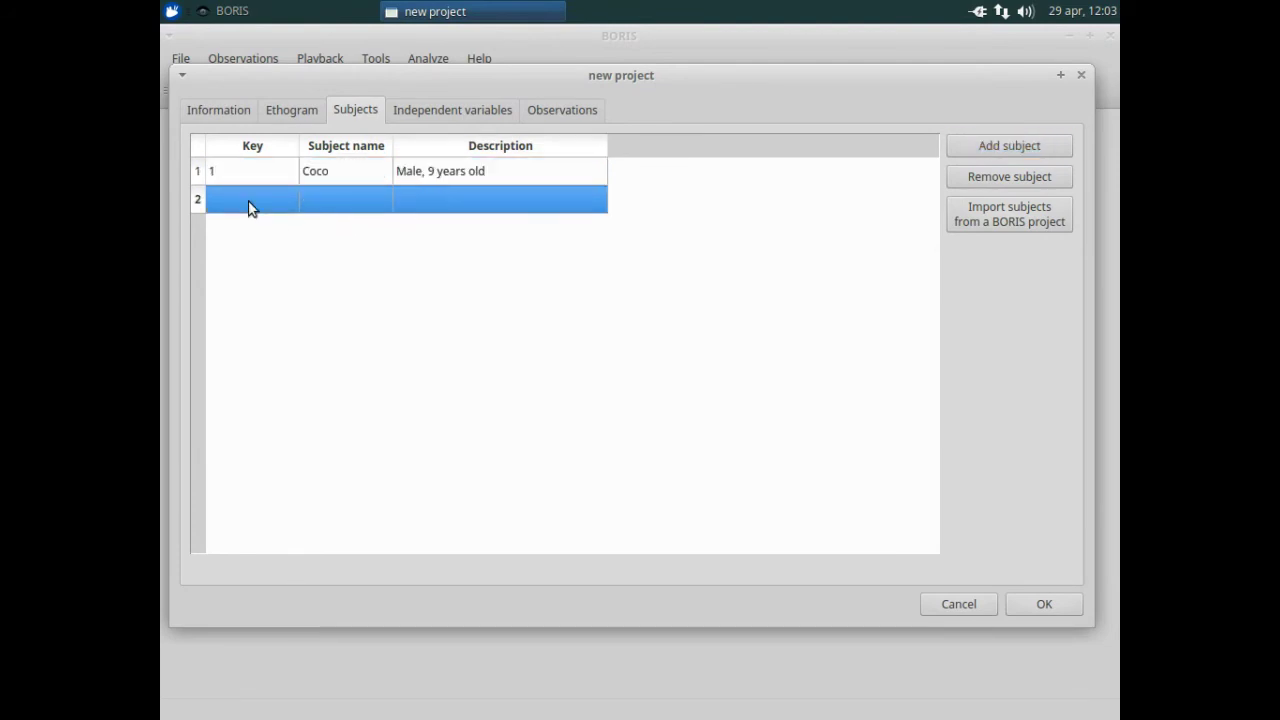
{"action": "type", "text": "2"}
{"action": "left_click", "coordinate": [324, 202]}
{"action": "type", "text": "M"}
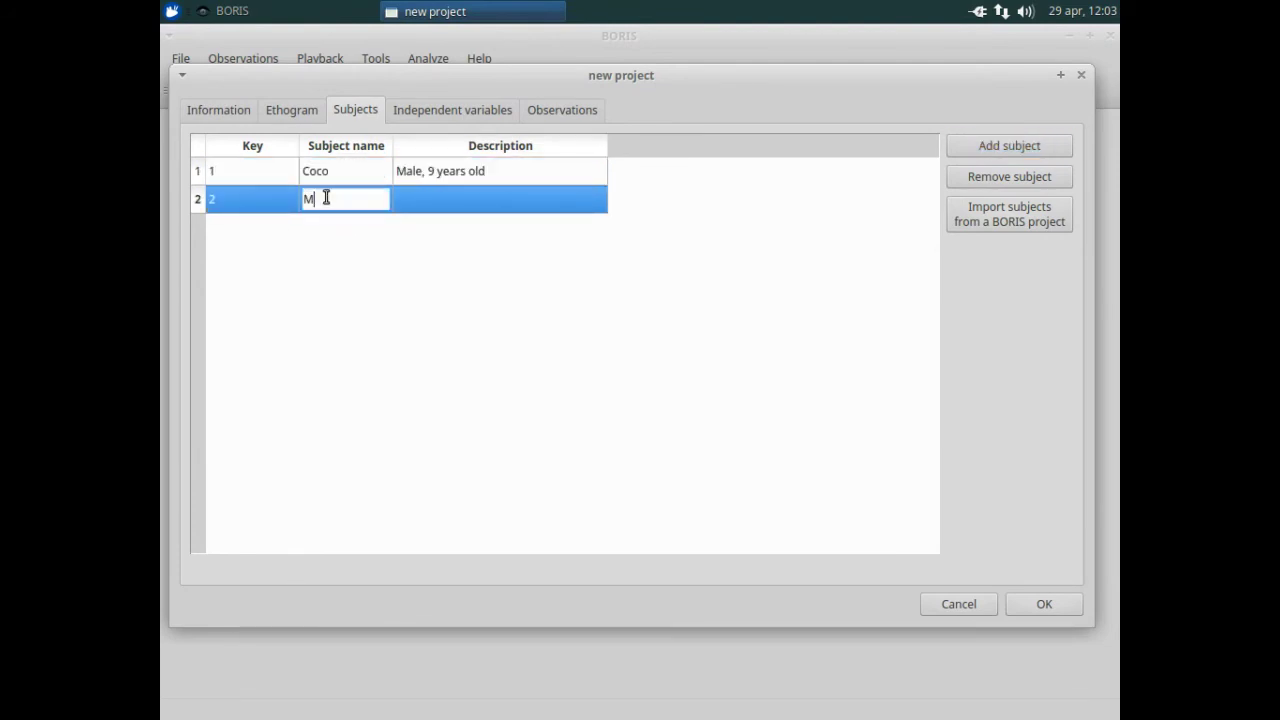
{"action": "type", "text": "al"}
{"action": "type", "text": "ki"}
{"action": "left_click", "coordinate": [418, 206]}
{"action": "type", "text": "D"}
{"action": "key", "text": "BackSpace"}
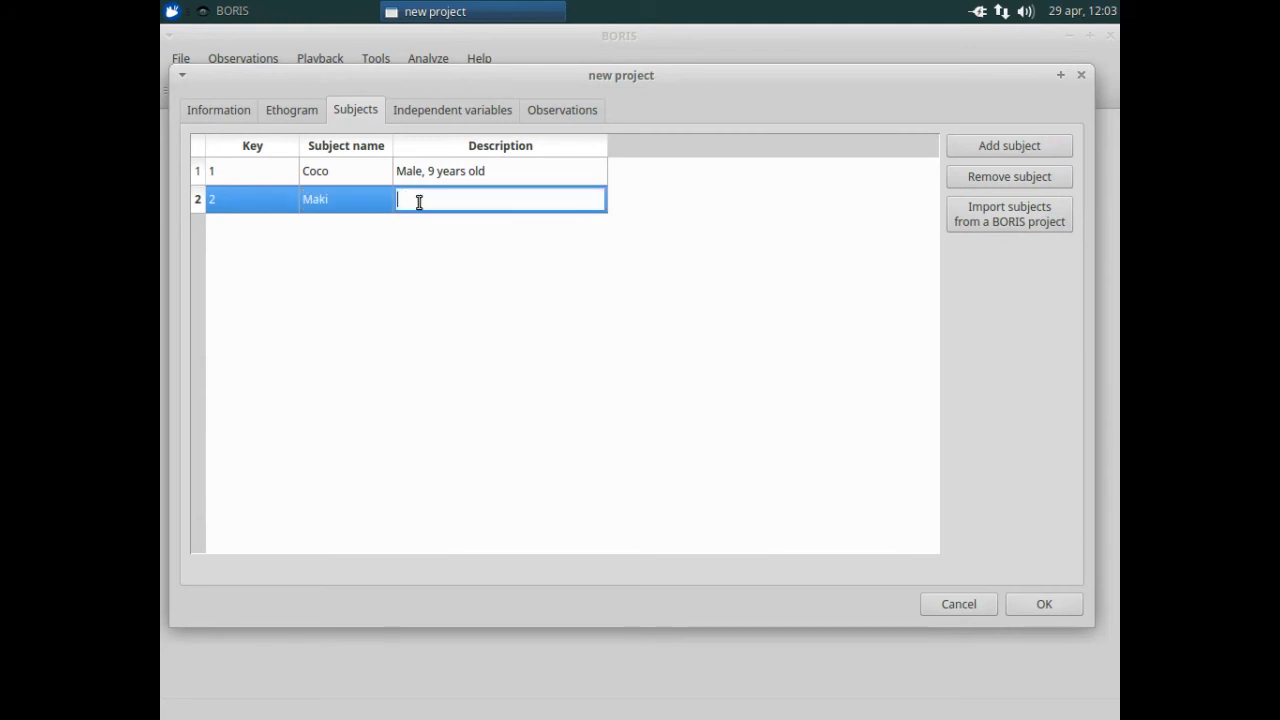
{"action": "type", "text": "Female"}
{"action": "type", "text": ", 6"}
{"action": "type", "text": " years ol"}
{"action": "type", "text": "d"}
{"action": "key", "text": "Return"}
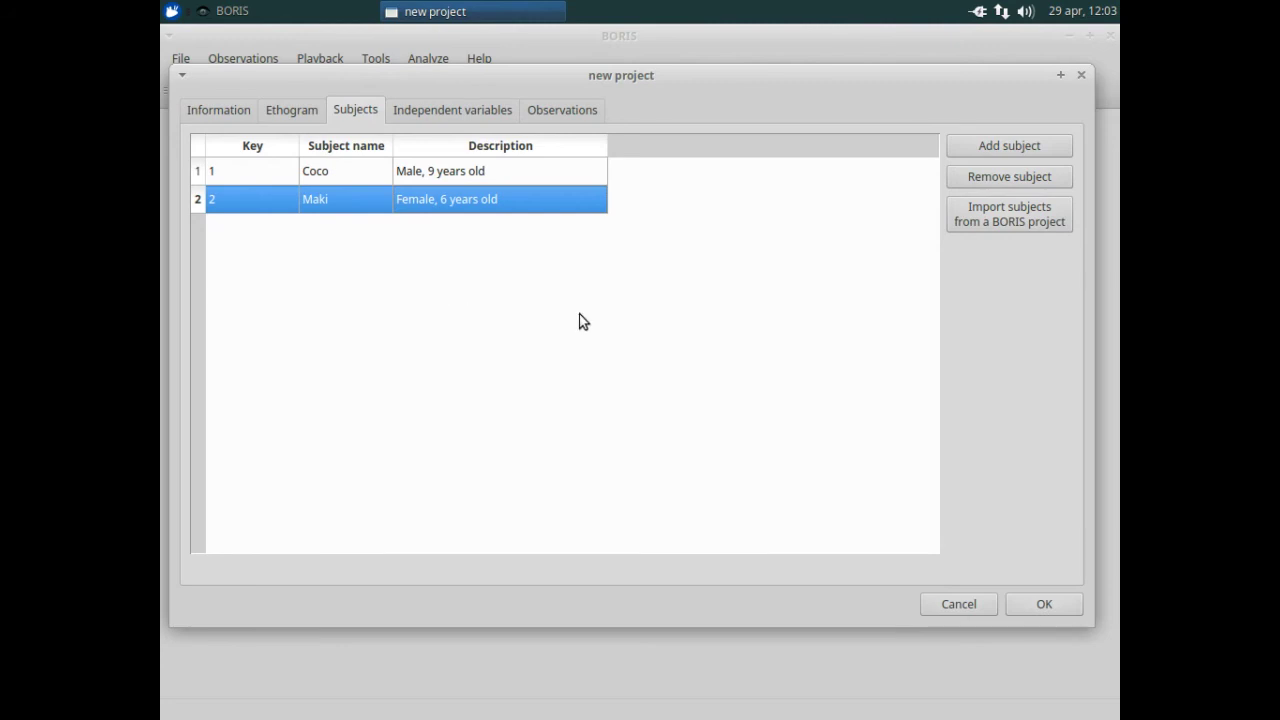
{"action": "left_click", "coordinate": [1030, 608]}
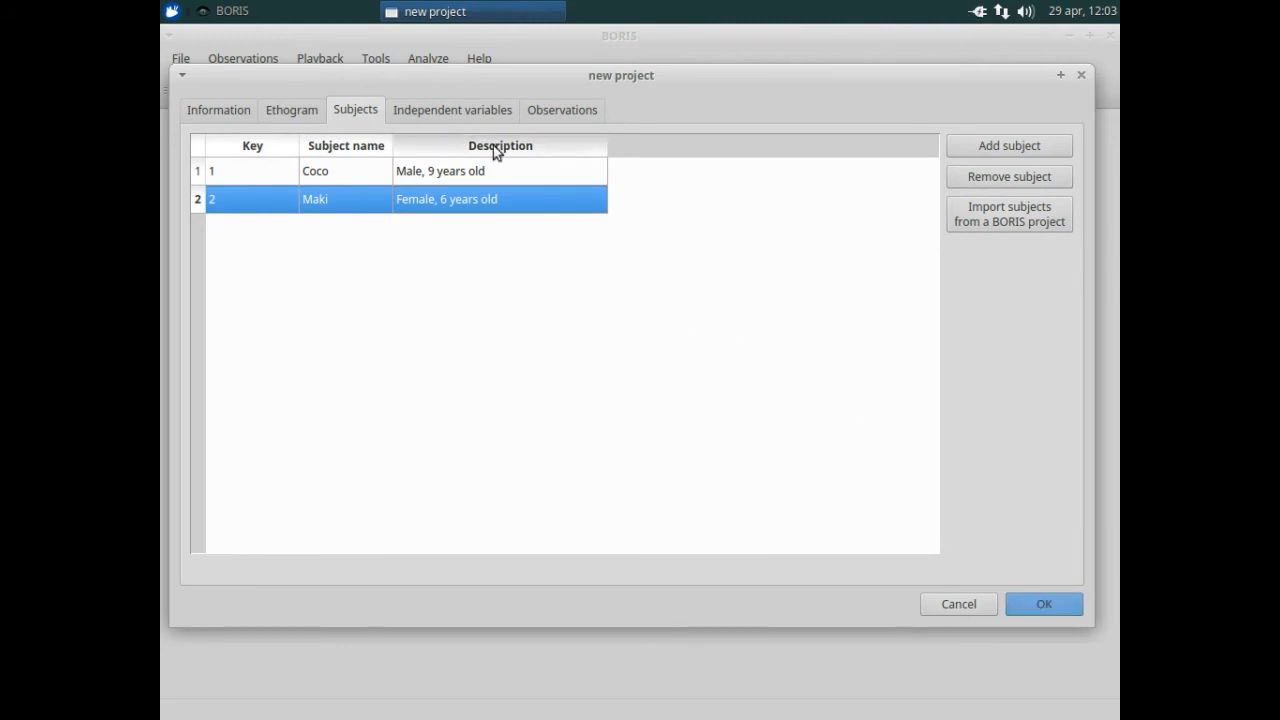
Step: Add a text-type independent variable labelled 'Meteo conditions'
{"action": "left_click", "coordinate": [437, 112]}
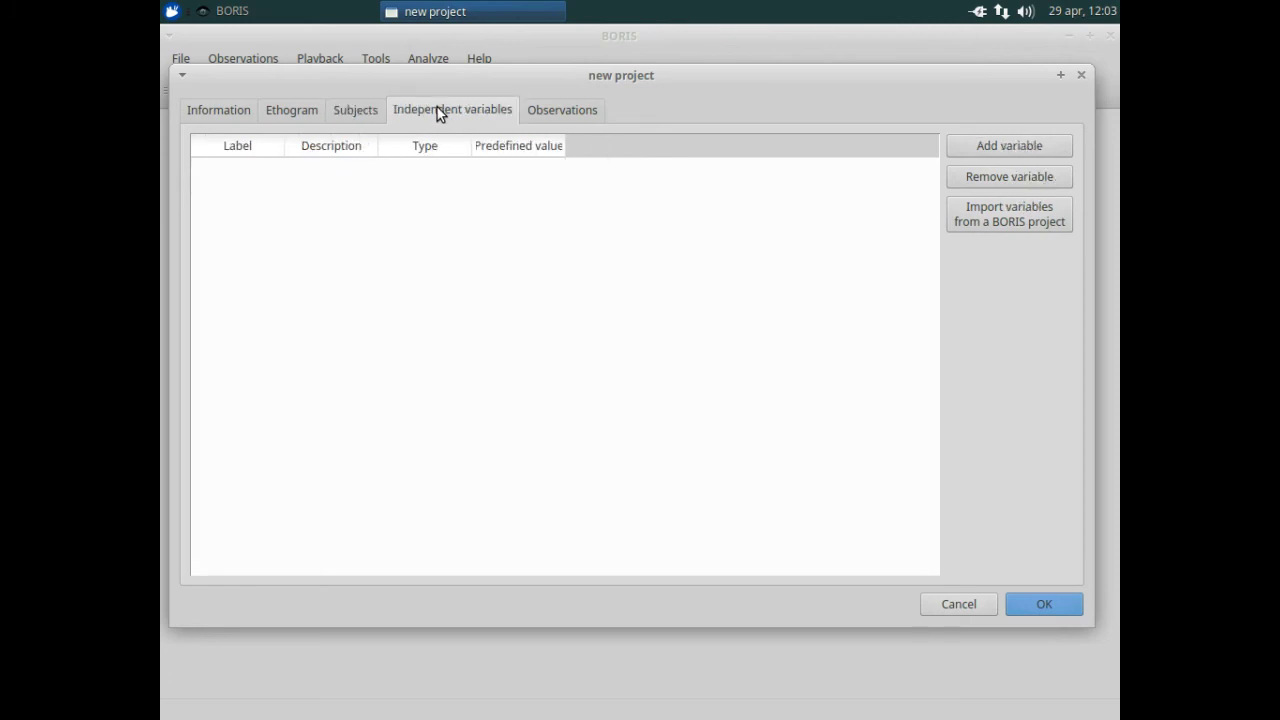
{"action": "left_click", "coordinate": [965, 146]}
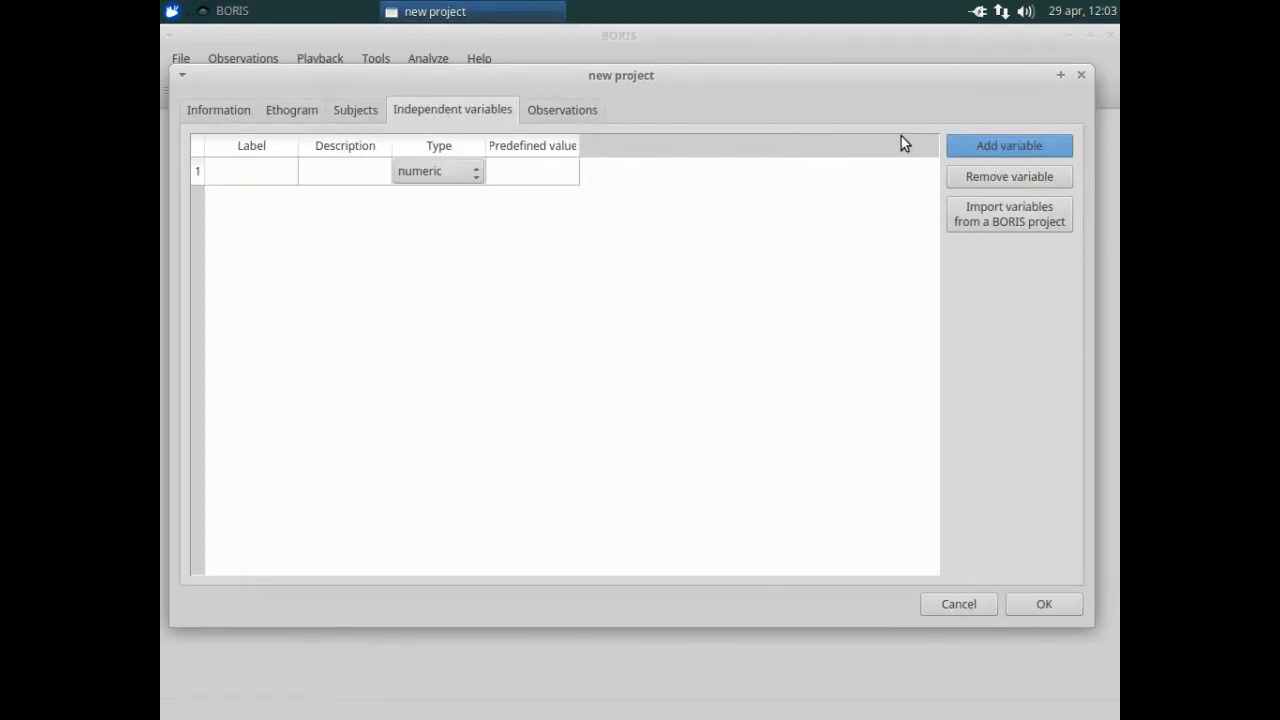
{"action": "left_click", "coordinate": [268, 170]}
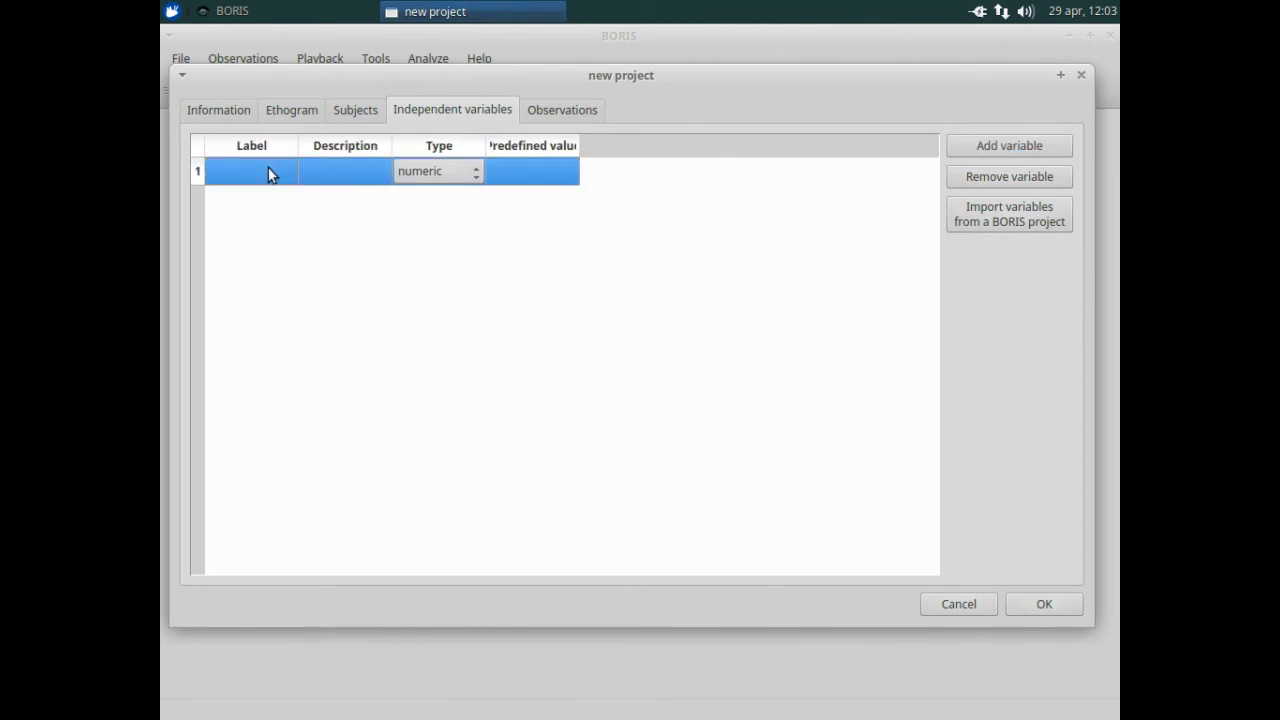
{"action": "type", "text": "Me"}
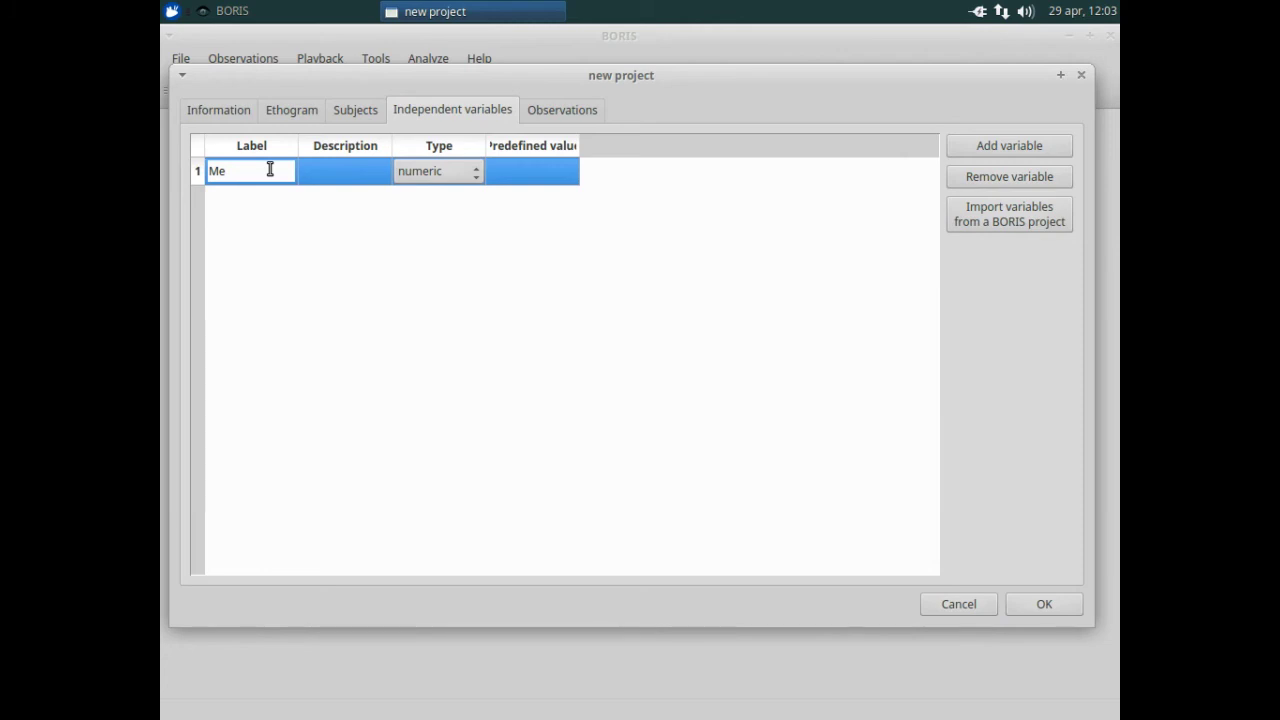
{"action": "type", "text": "teo "}
{"action": "type", "text": "cond"}
{"action": "type", "text": "itions"}
{"action": "key", "text": "Return"}
{"action": "left_click_drag", "start_coordinate": [299, 147], "coordinate": [382, 146]}
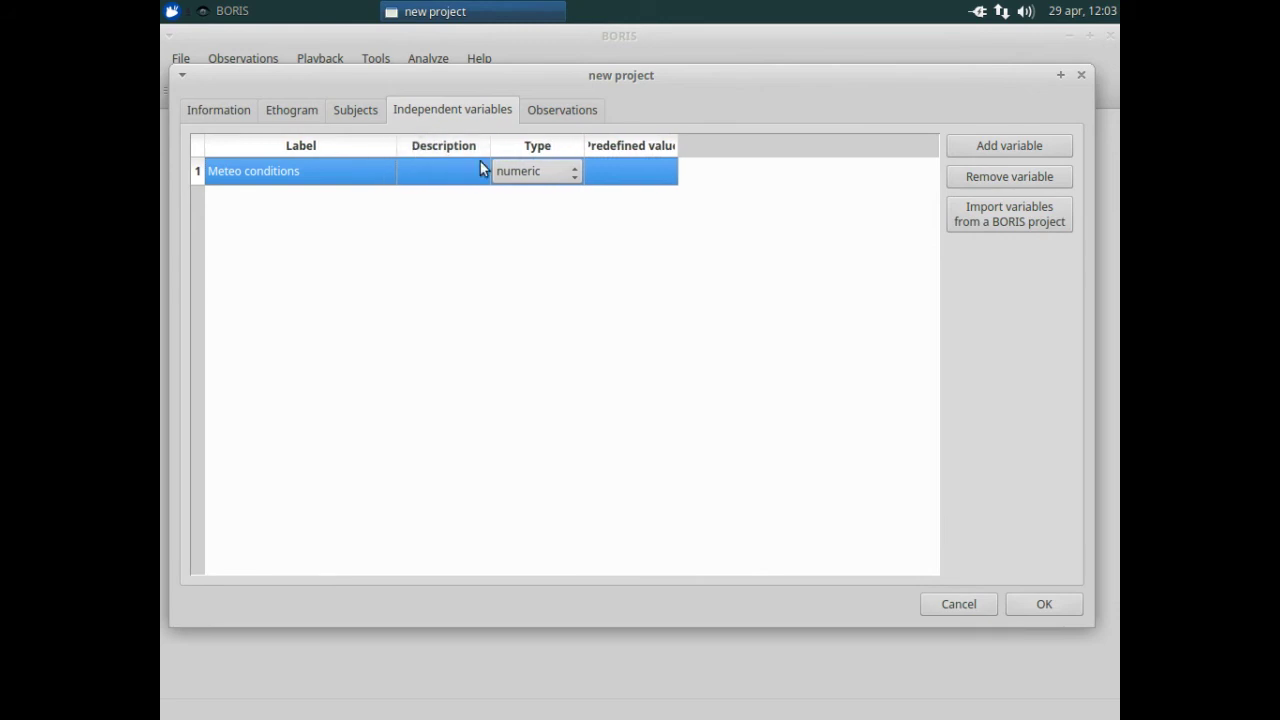
{"action": "left_click", "coordinate": [520, 171]}
{"action": "left_click", "coordinate": [522, 190]}
{"action": "left_click_drag", "start_coordinate": [677, 145], "coordinate": [752, 145]}
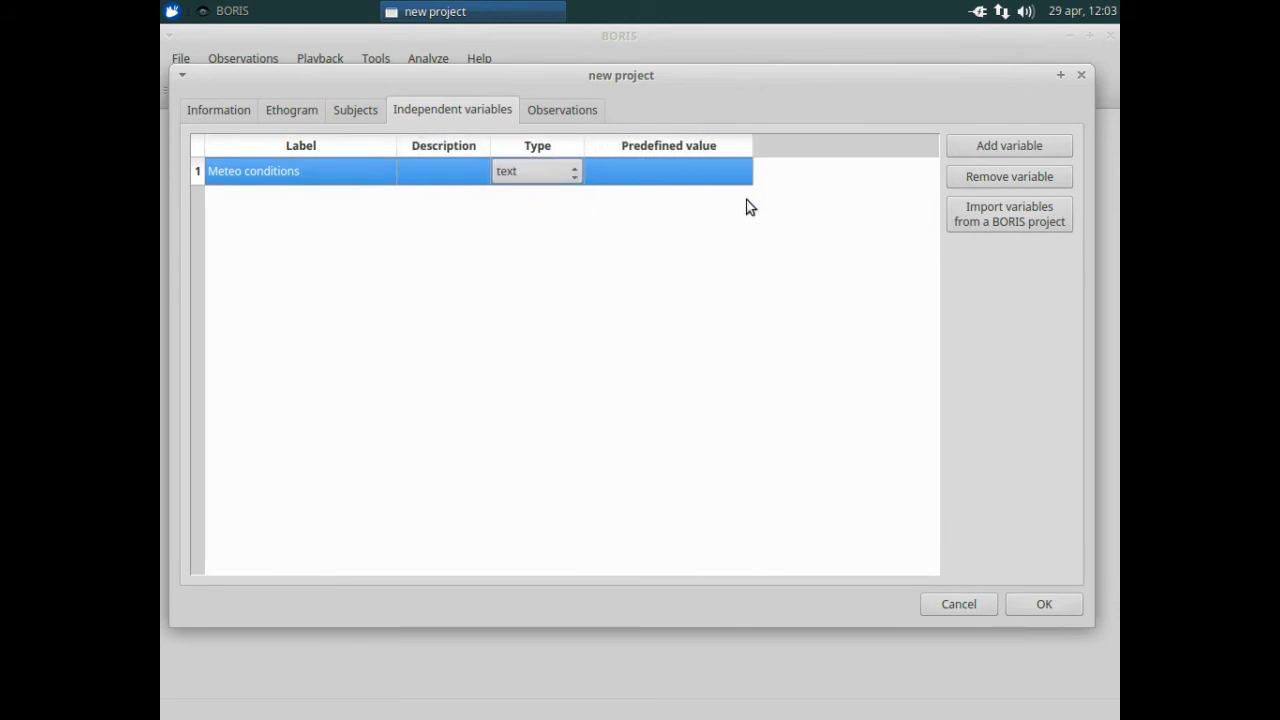
Step: Add the numeric independent variable 'Number of individuals in group'
{"action": "left_click", "coordinate": [1010, 145]}
{"action": "left_click", "coordinate": [259, 204]}
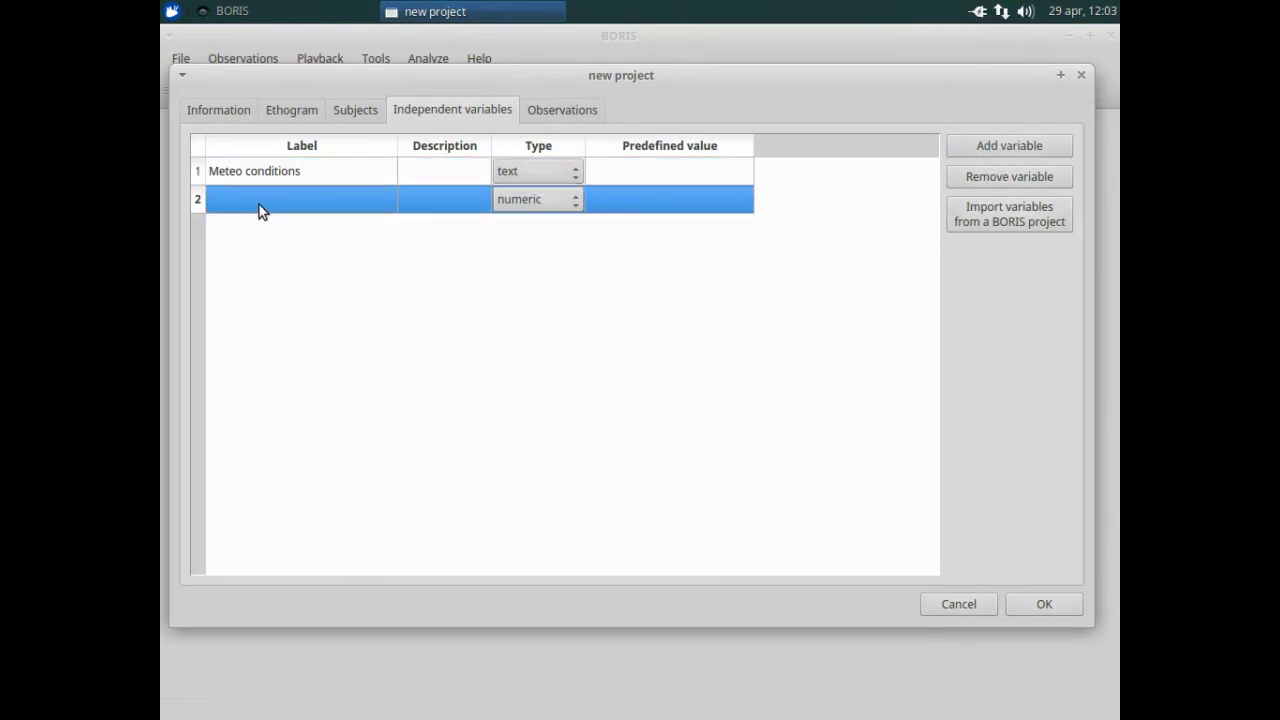
{"action": "type", "text": "Num"}
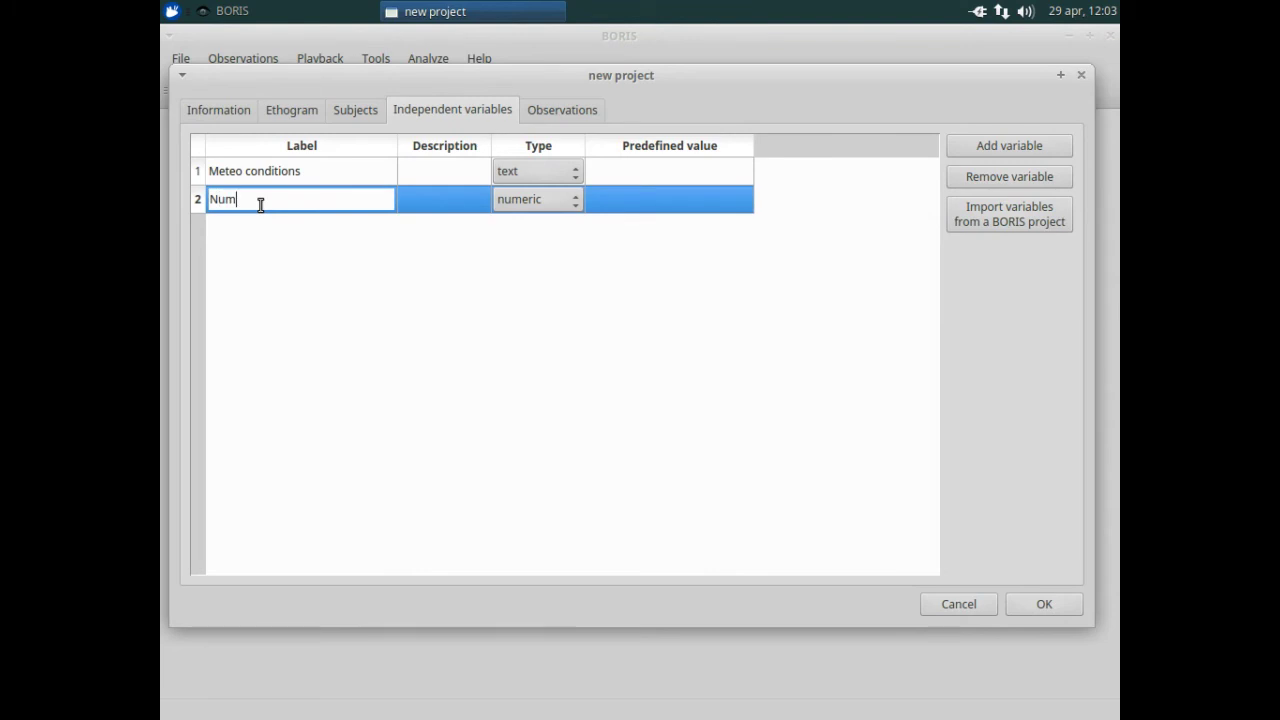
{"action": "type", "text": "ber o"}
{"action": "type", "text": "f indi"}
{"action": "type", "text": "vidual"}
{"action": "type", "text": "s i"}
{"action": "type", "text": "n group"}
{"action": "left_click", "coordinate": [455, 330]}
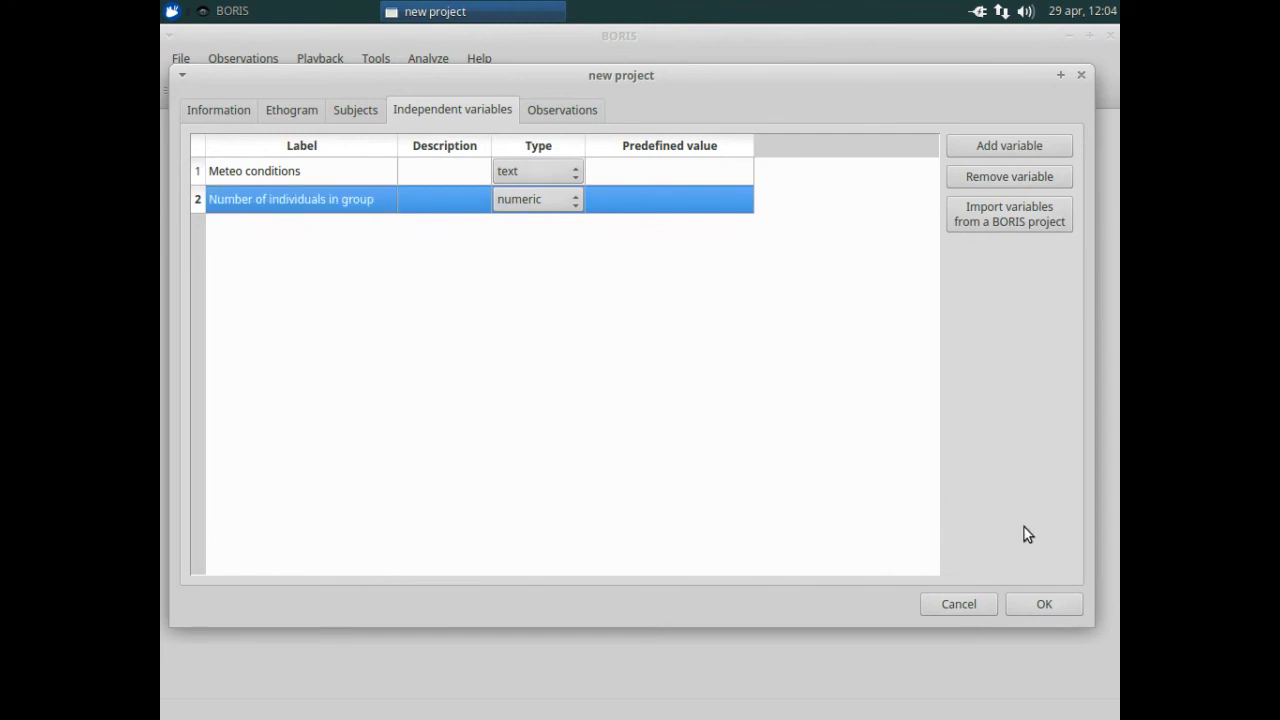
Step: Accept the project settings and widen the ethogram and subjects panels
{"action": "left_click", "coordinate": [1063, 604]}
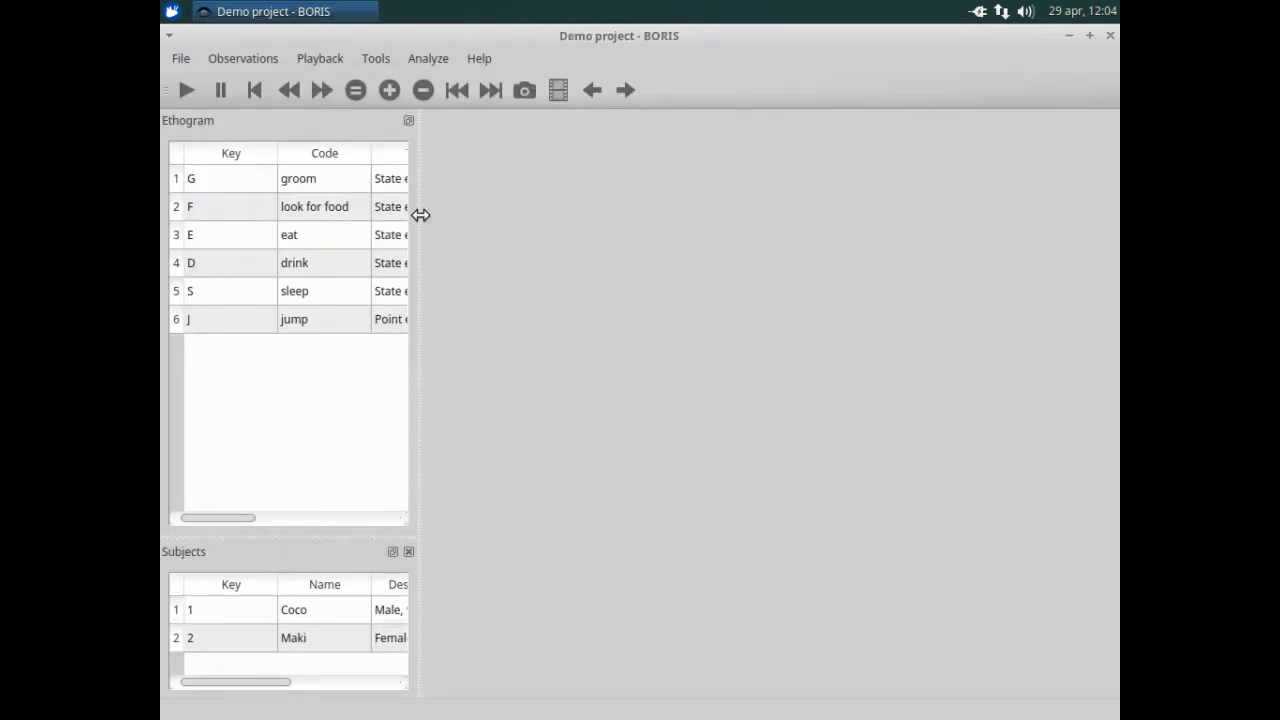
{"action": "mouse_move", "coordinate": [419, 214]}
{"action": "left_mouse_down"}
{"action": "mouse_move", "coordinate": [826, 265]}
{"action": "mouse_move", "coordinate": [572, 277]}
{"action": "left_mouse_up"}
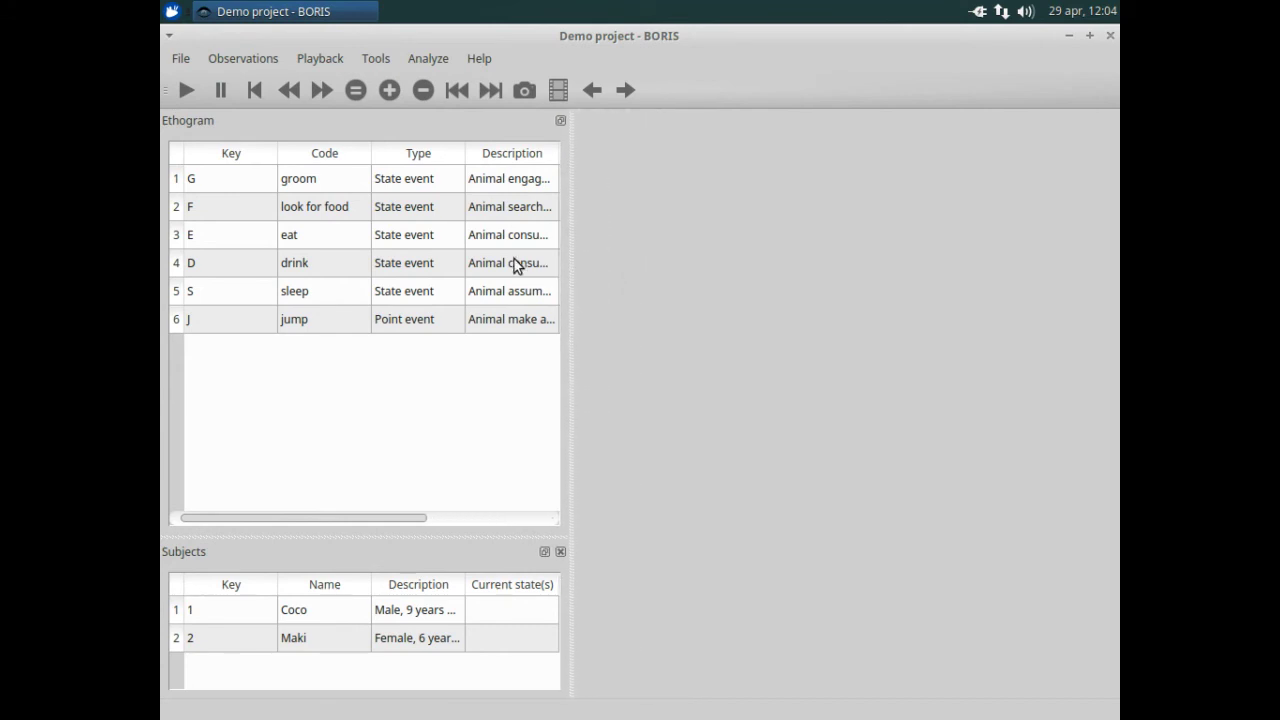
{"action": "left_click_drag", "start_coordinate": [277, 157], "coordinate": [223, 159]}
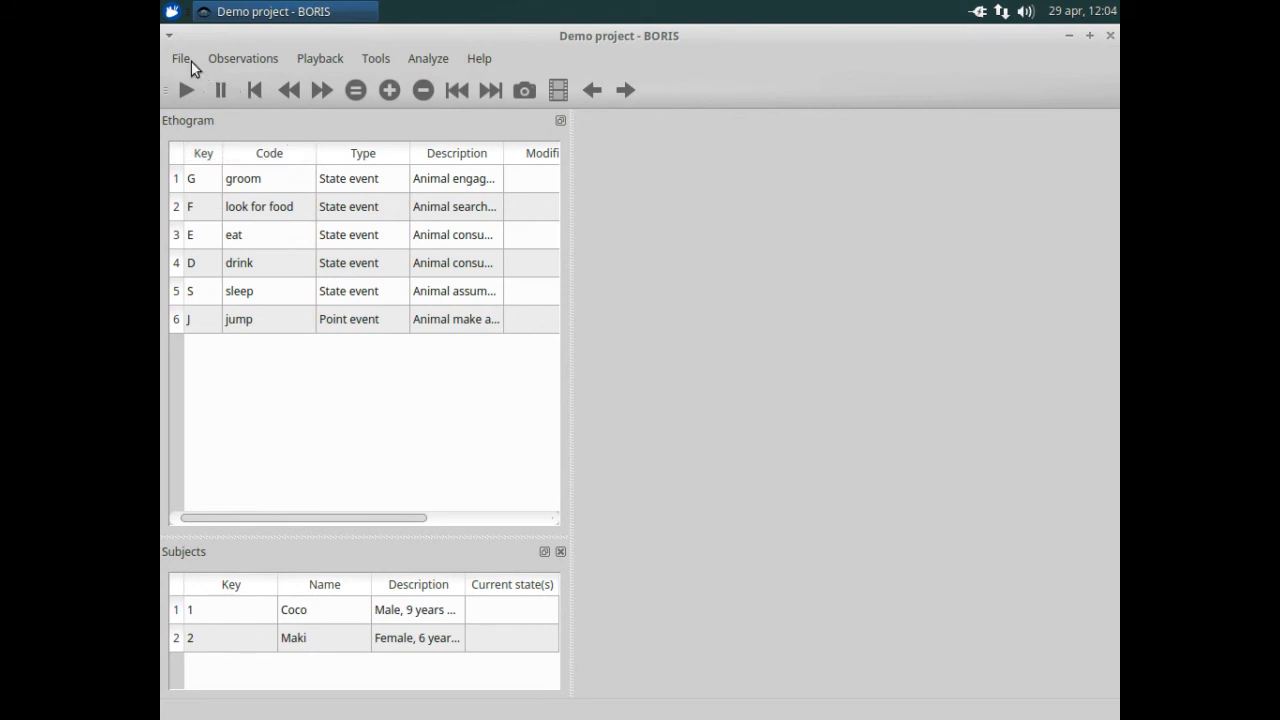
Step: Save the project as 'Demo project.boris' in the home folder
{"action": "left_click", "coordinate": [178, 62]}
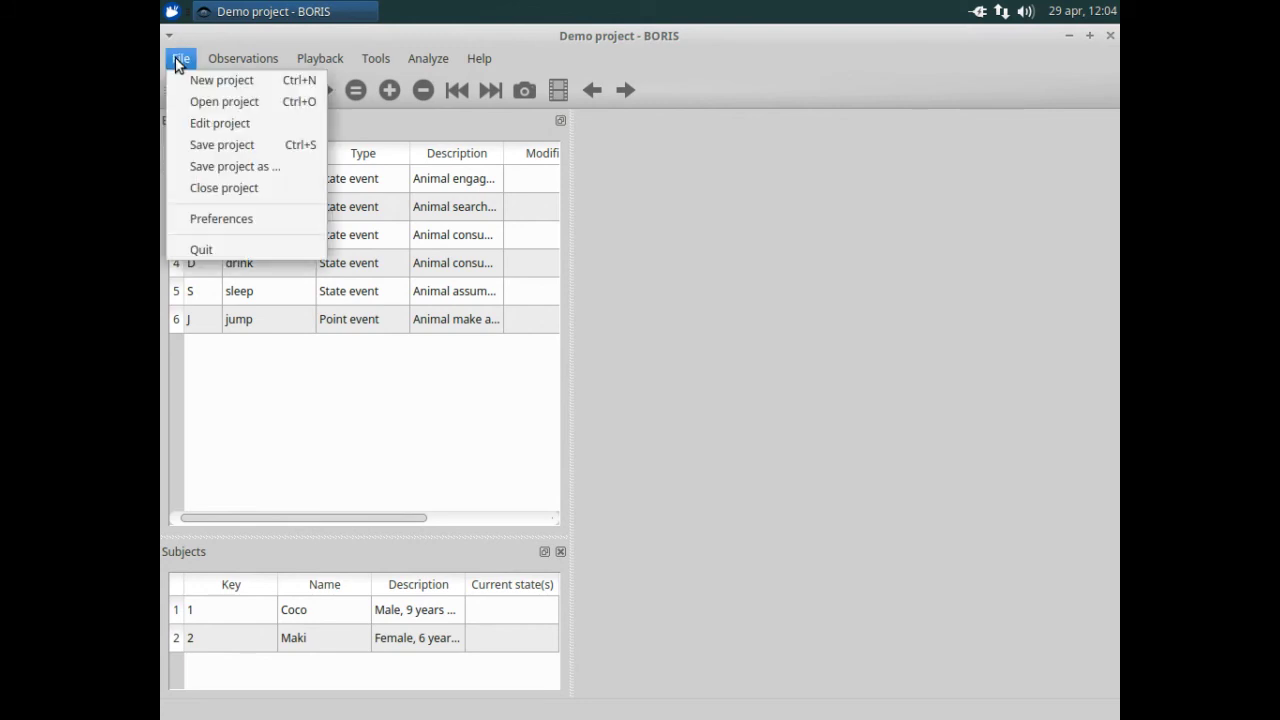
{"action": "left_click", "coordinate": [218, 150]}
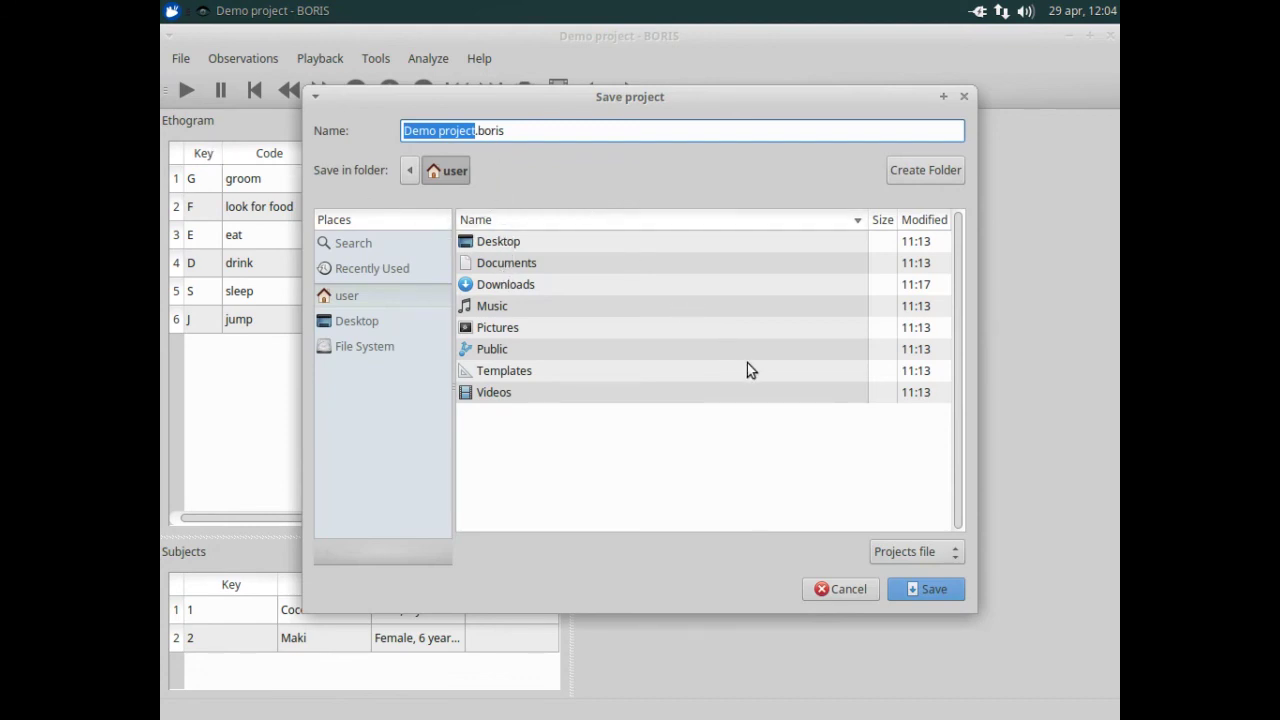
{"action": "left_click", "coordinate": [941, 592]}
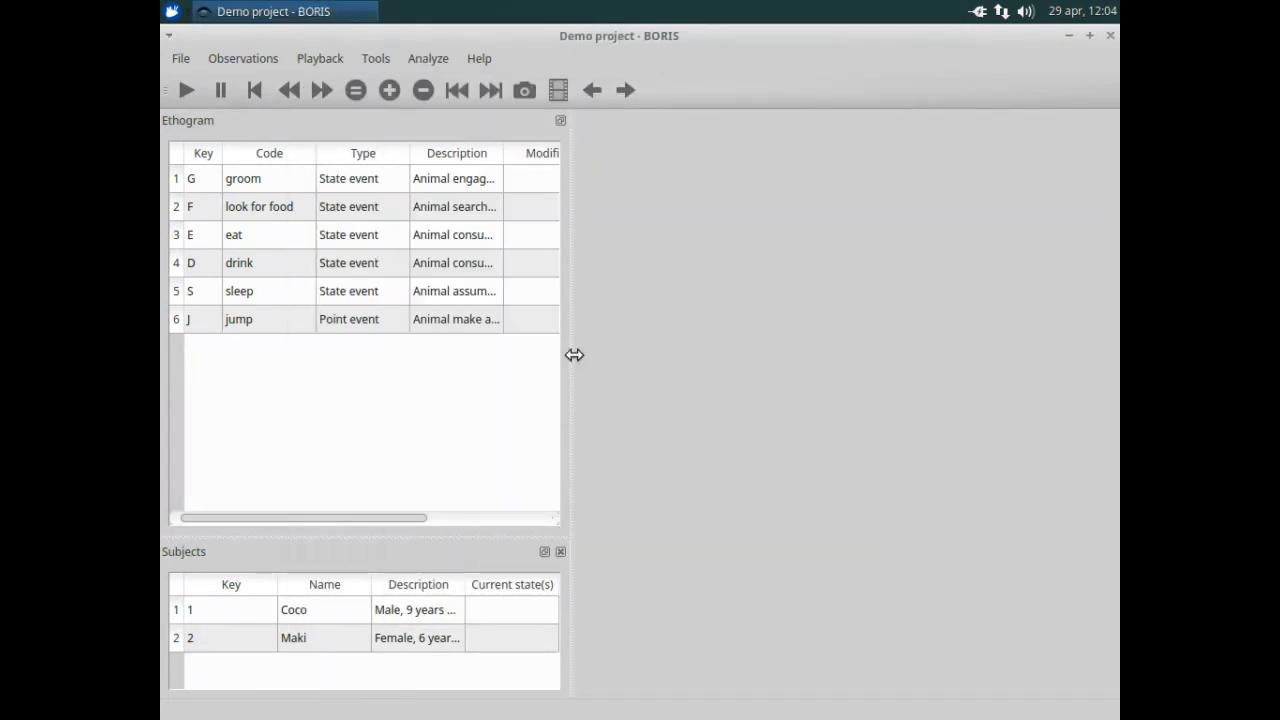
{"action": "left_click_drag", "start_coordinate": [574, 355], "coordinate": [383, 342]}
{"action": "left_click_drag", "start_coordinate": [316, 157], "coordinate": [303, 160]}
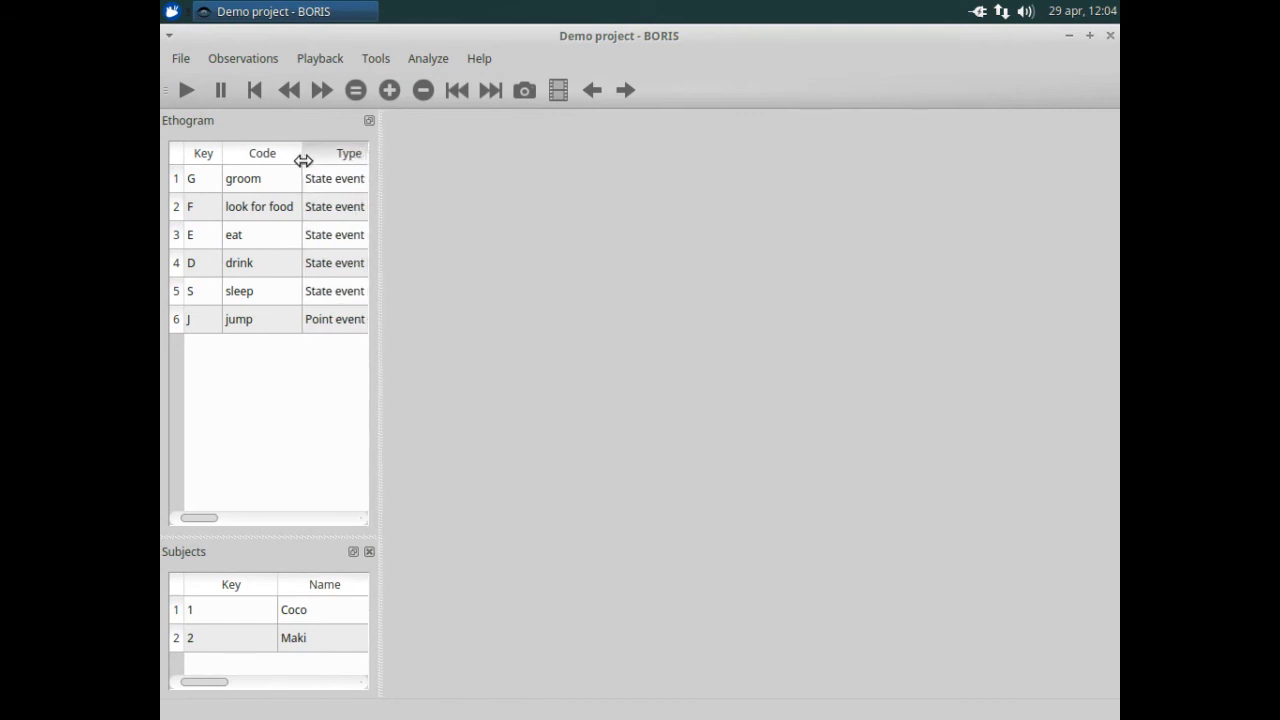
Step: Close BORIS and relaunch it from the Education applications menu
{"action": "left_click", "coordinate": [1111, 38]}
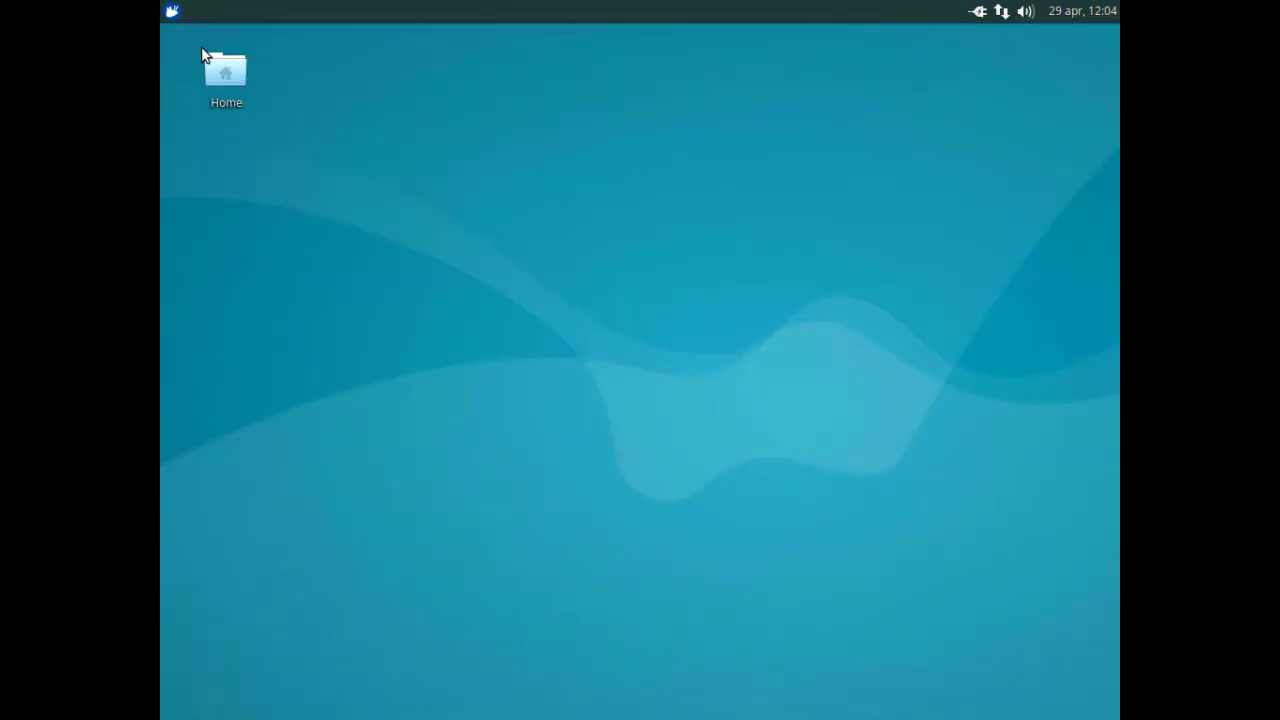
{"action": "left_click", "coordinate": [173, 12]}
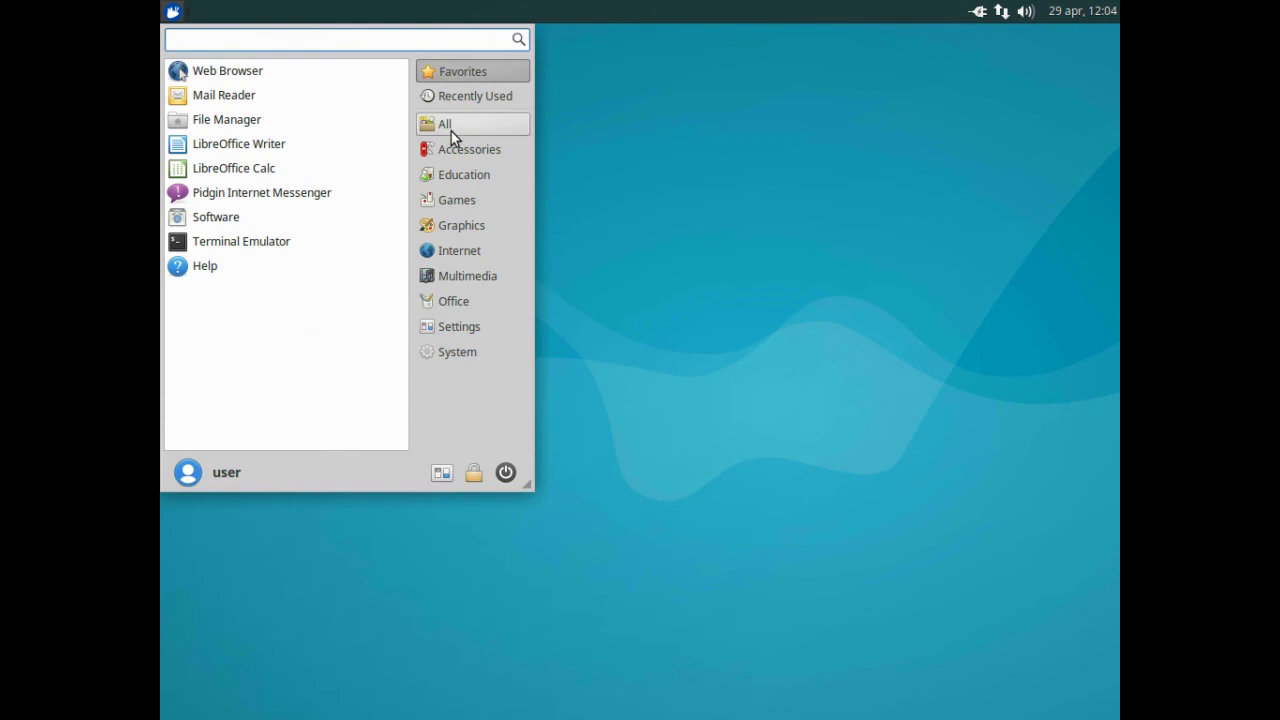
{"action": "left_click", "coordinate": [467, 173]}
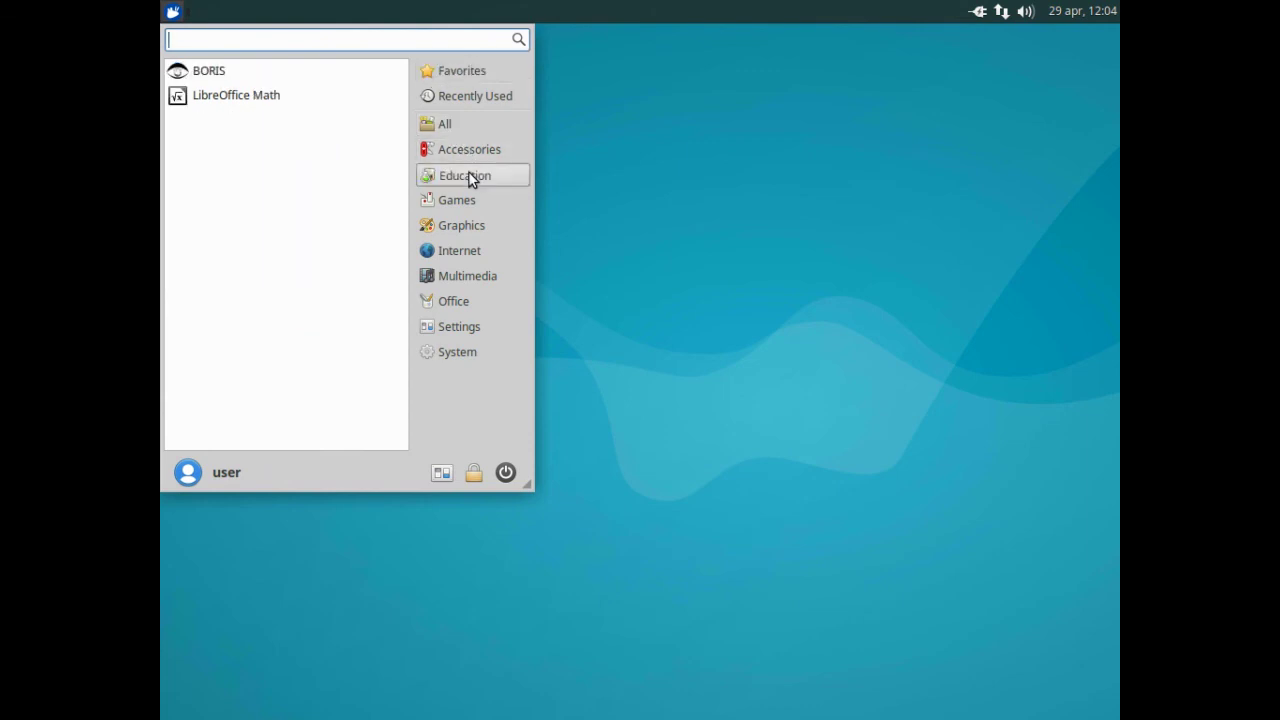
{"action": "left_click", "coordinate": [212, 71]}
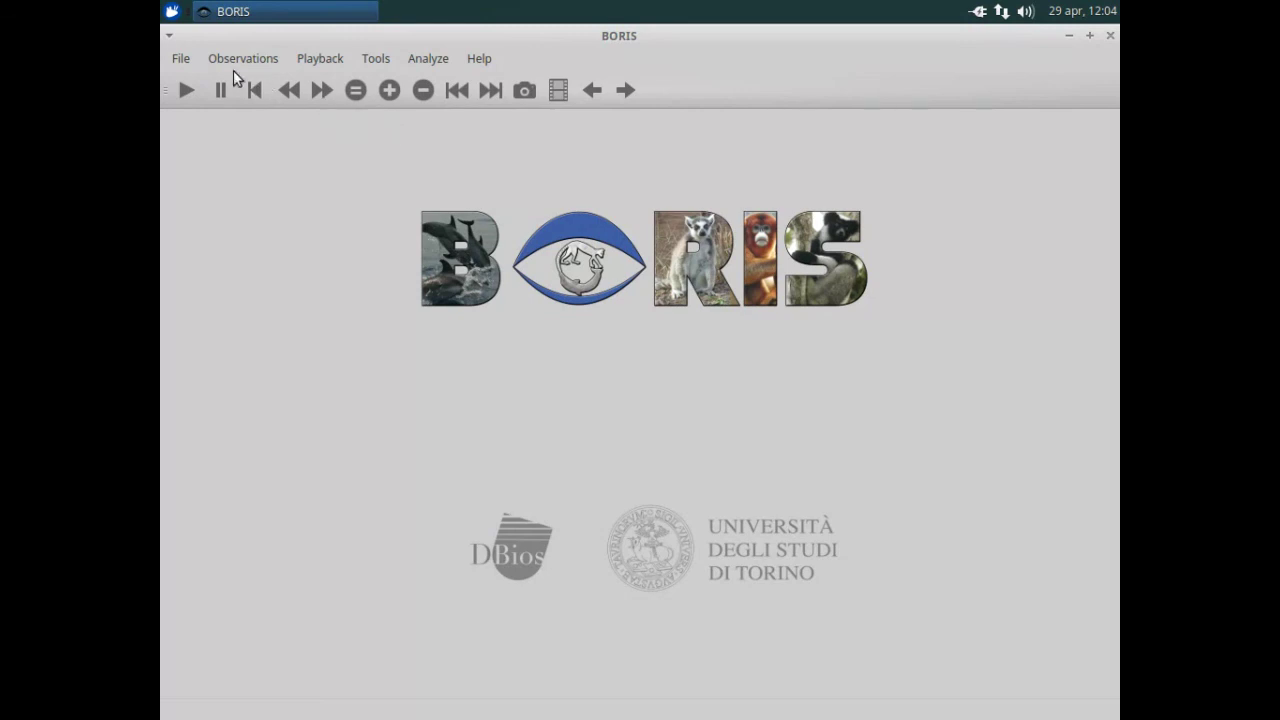
Step: Reopen 'Demo project.boris' from the home folder
{"action": "left_click", "coordinate": [181, 62]}
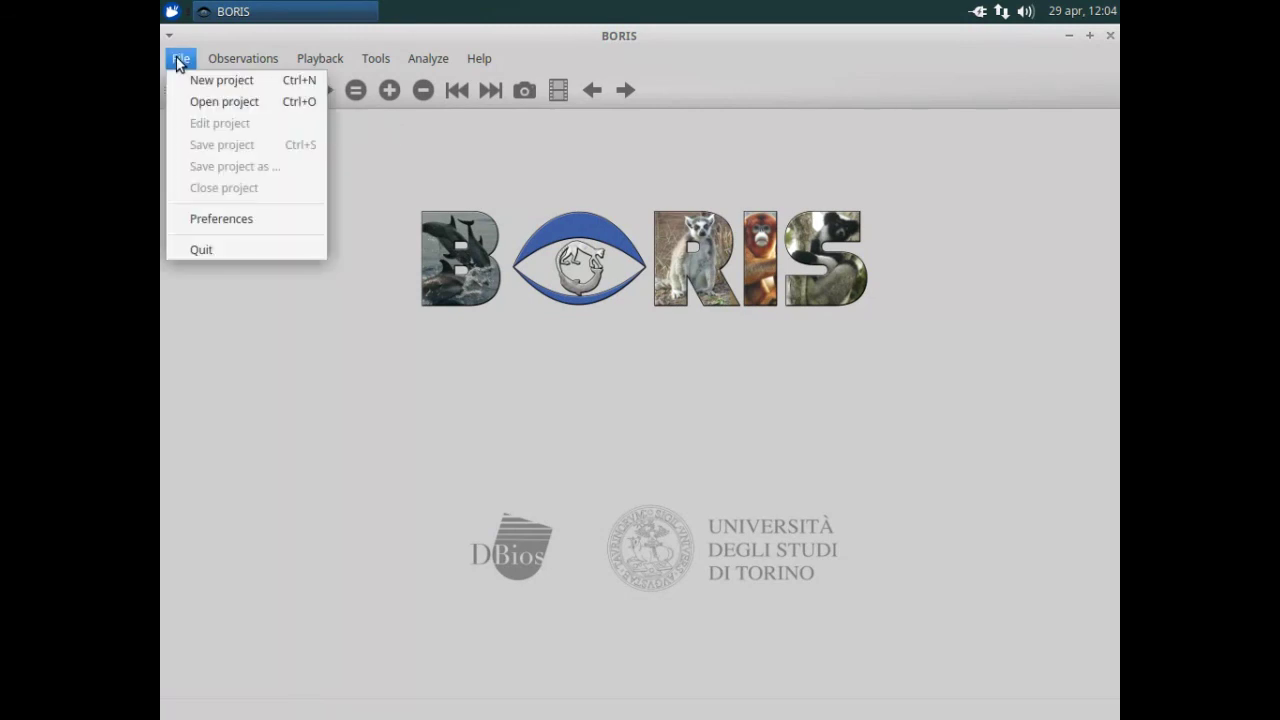
{"action": "left_click", "coordinate": [209, 101]}
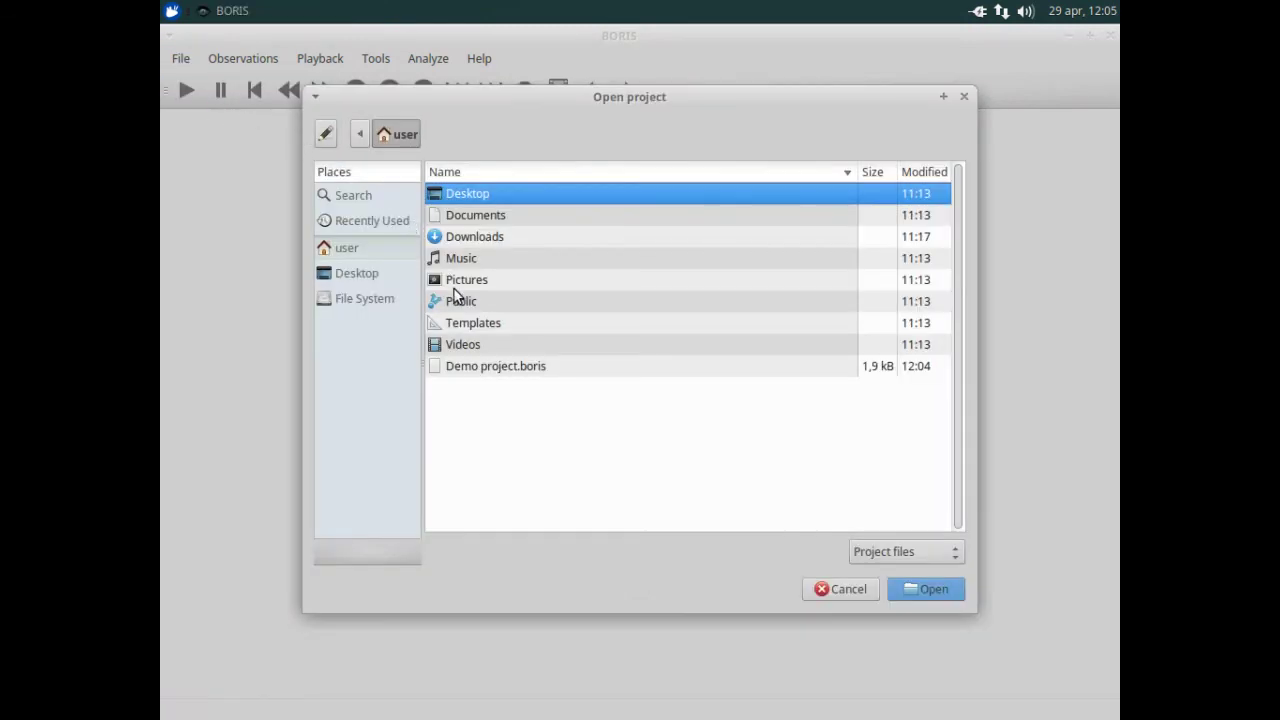
{"action": "left_click", "coordinate": [483, 367]}
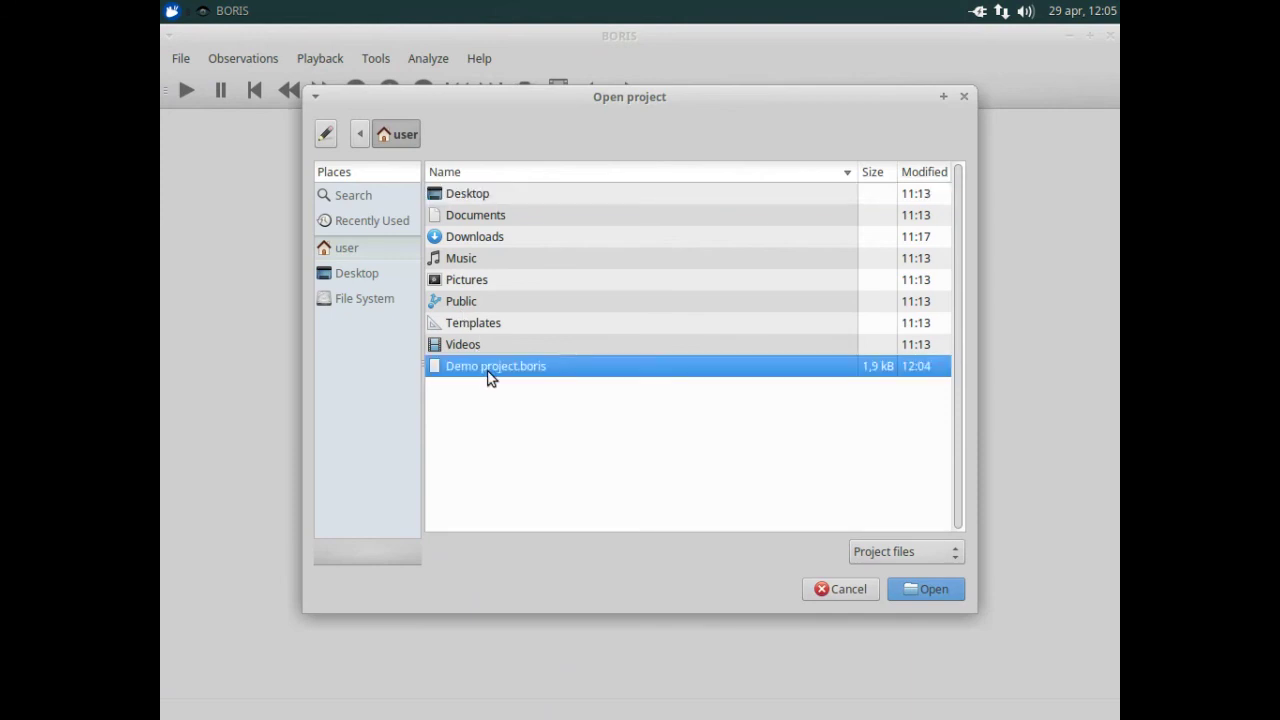
{"action": "left_click", "coordinate": [932, 590]}
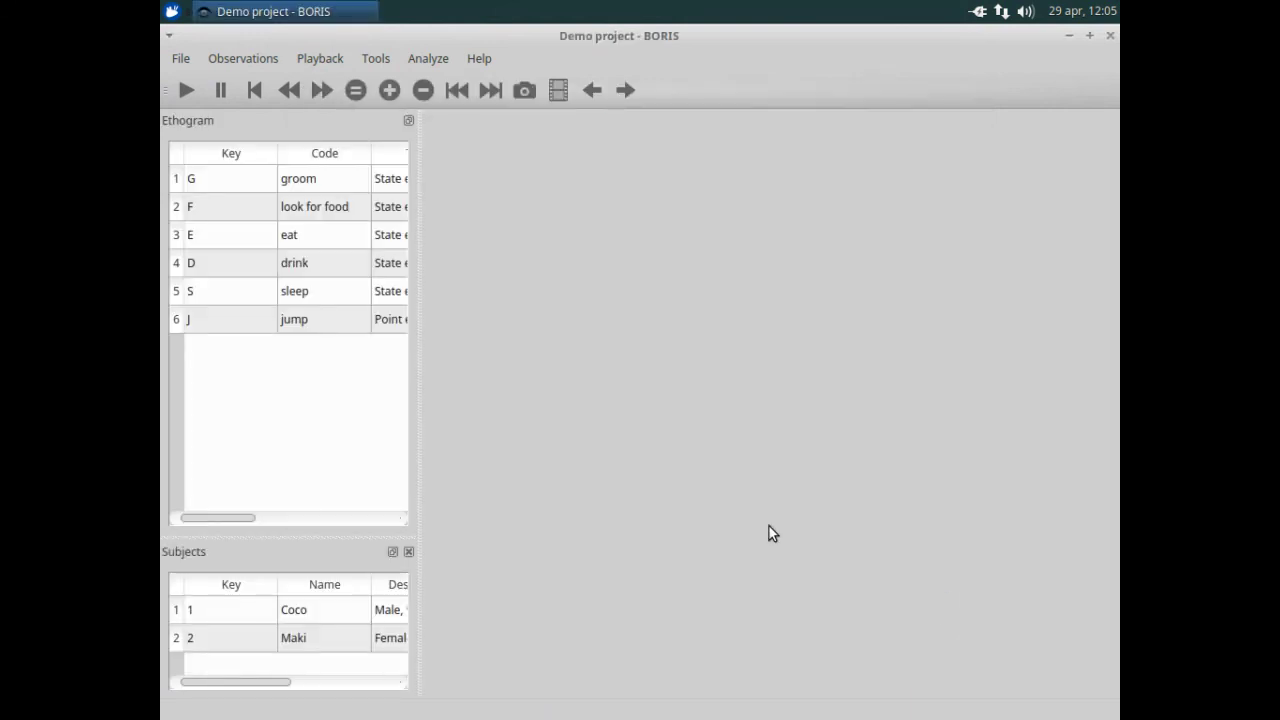
{"action": "left_click_drag", "start_coordinate": [421, 435], "coordinate": [566, 449]}
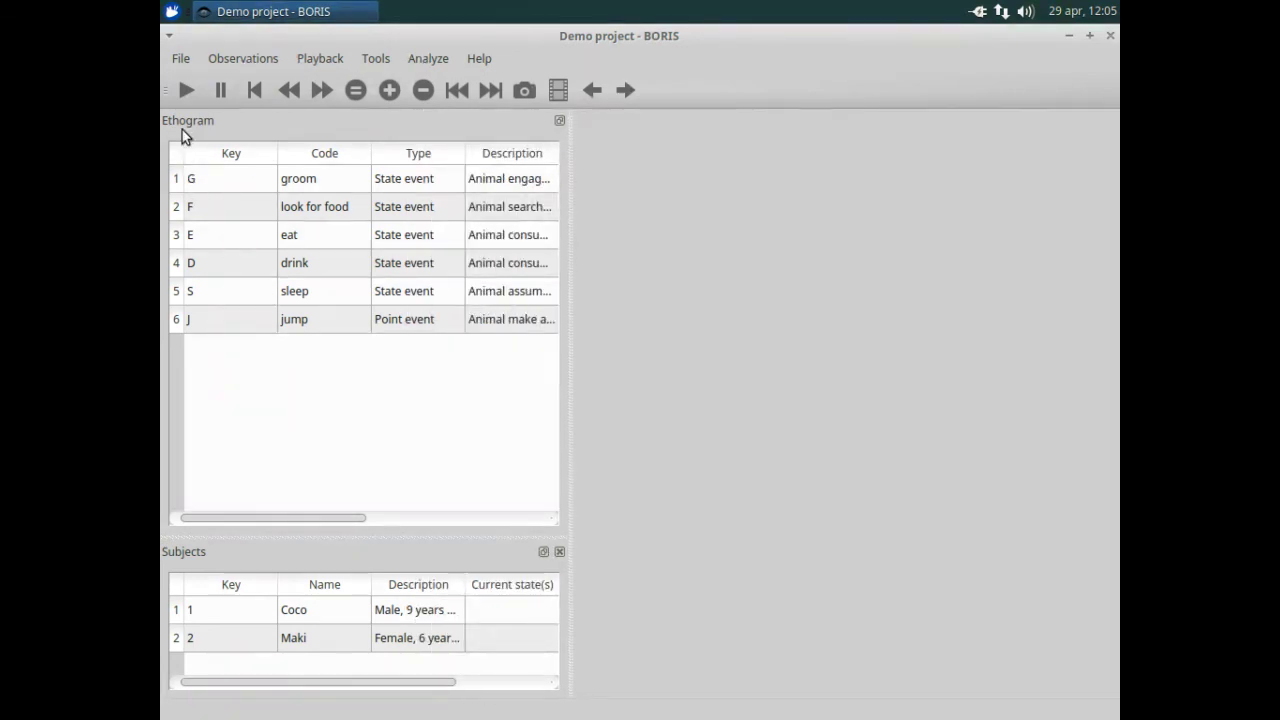
{"action": "left_click", "coordinate": [182, 58]}
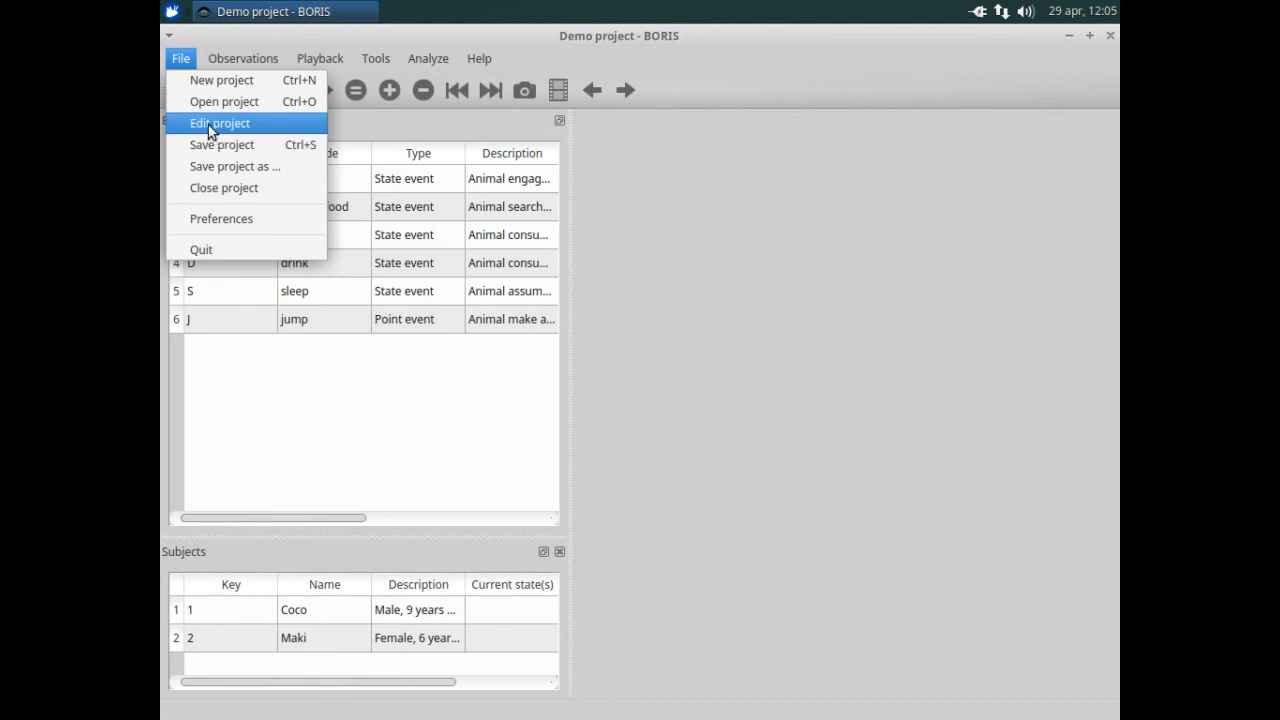
{"action": "left_click", "coordinate": [211, 125]}
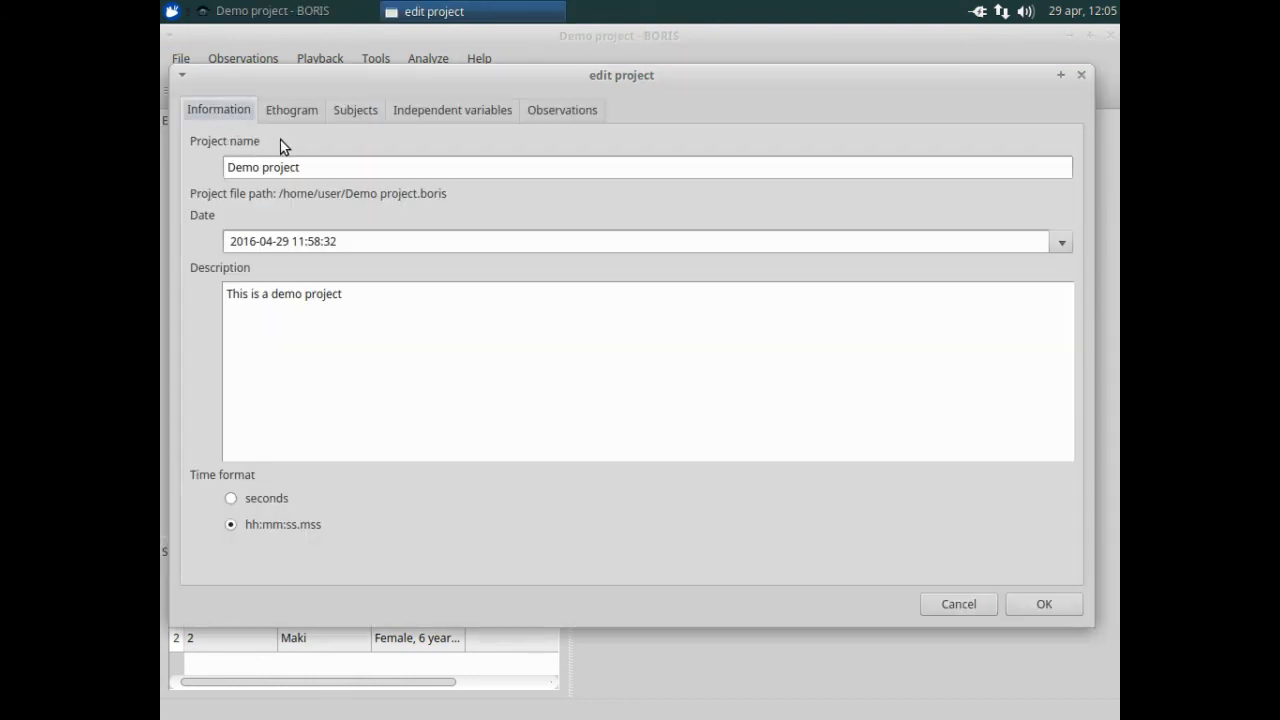
{"action": "left_click", "coordinate": [293, 112]}
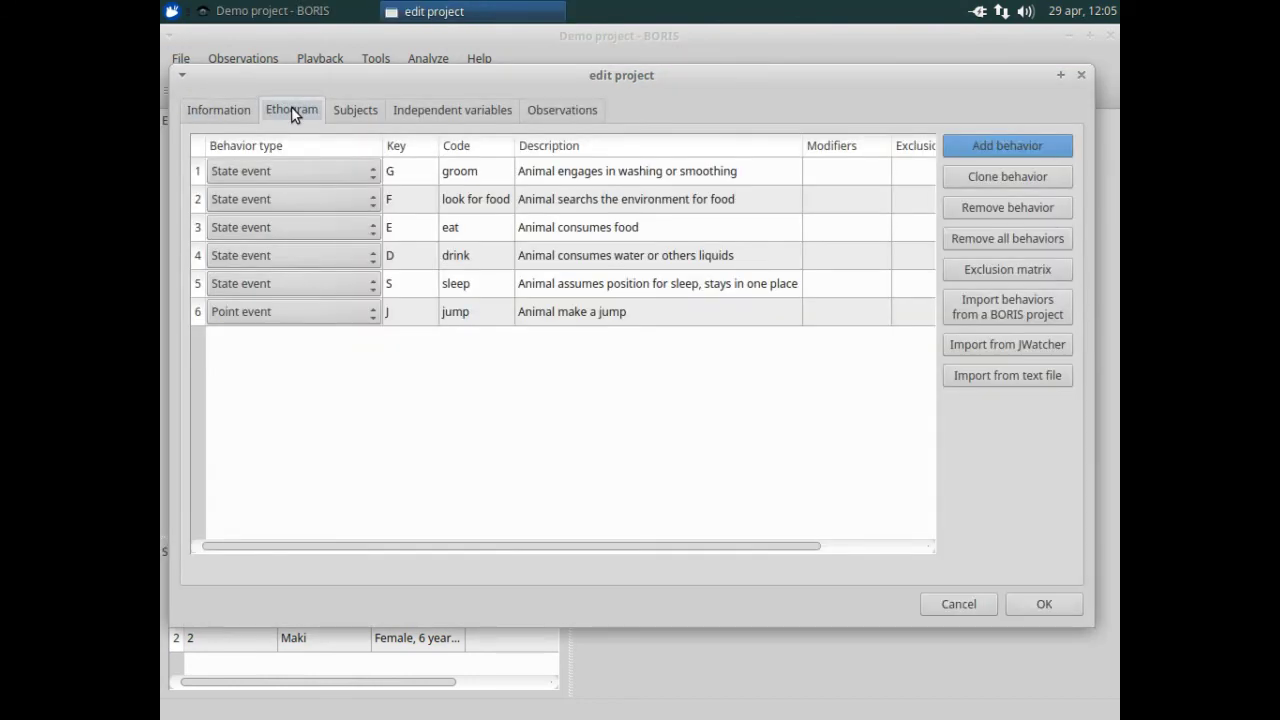
{"action": "left_click", "coordinate": [341, 108]}
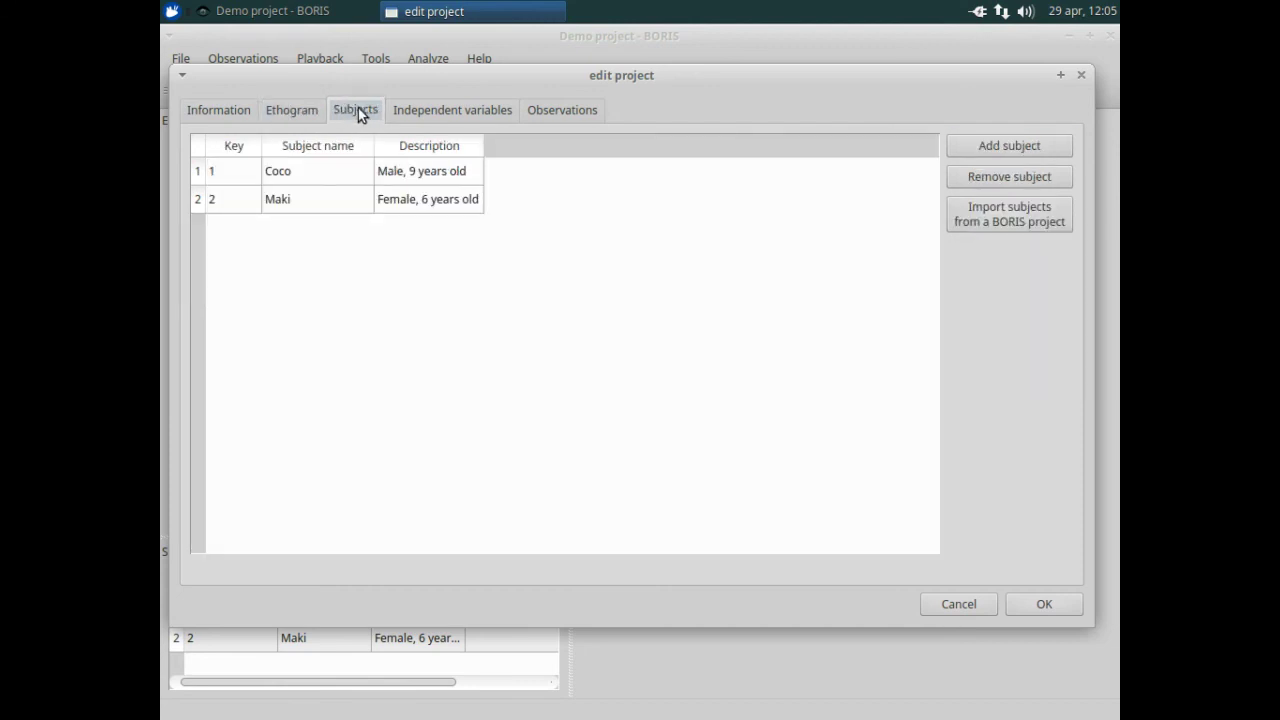
{"action": "left_click", "coordinate": [425, 113]}
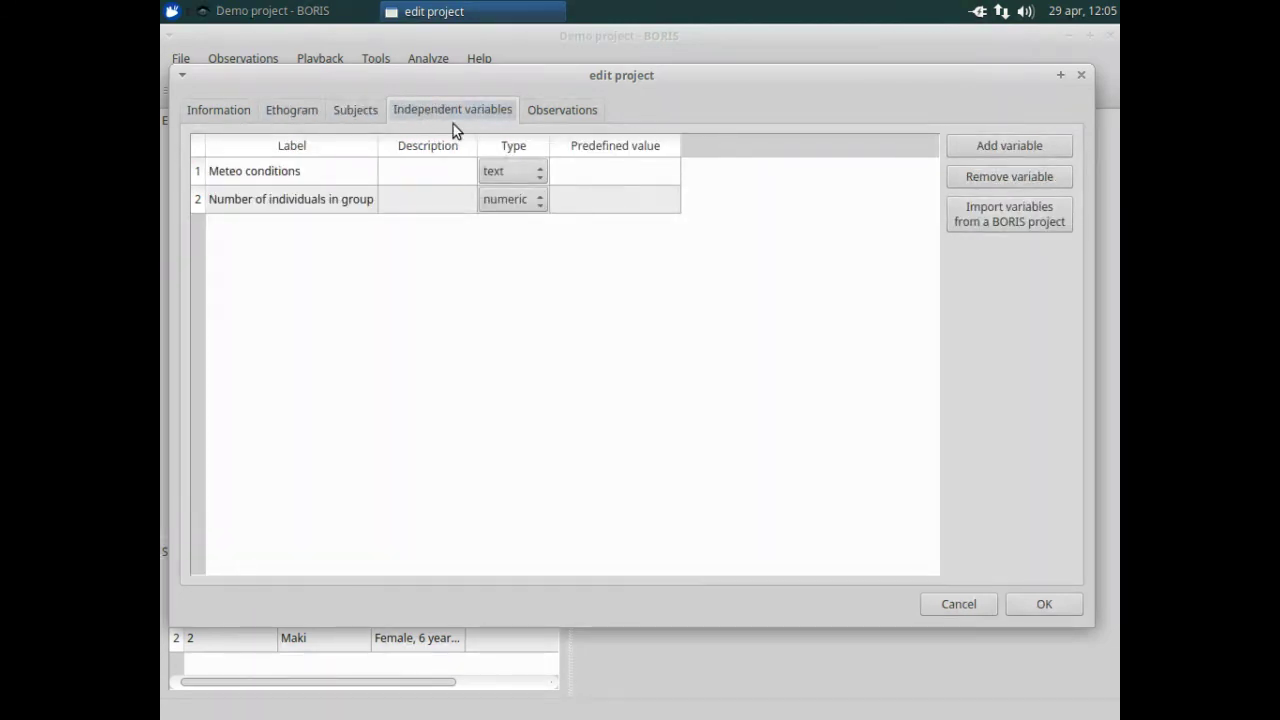
{"action": "left_click", "coordinate": [1021, 604]}
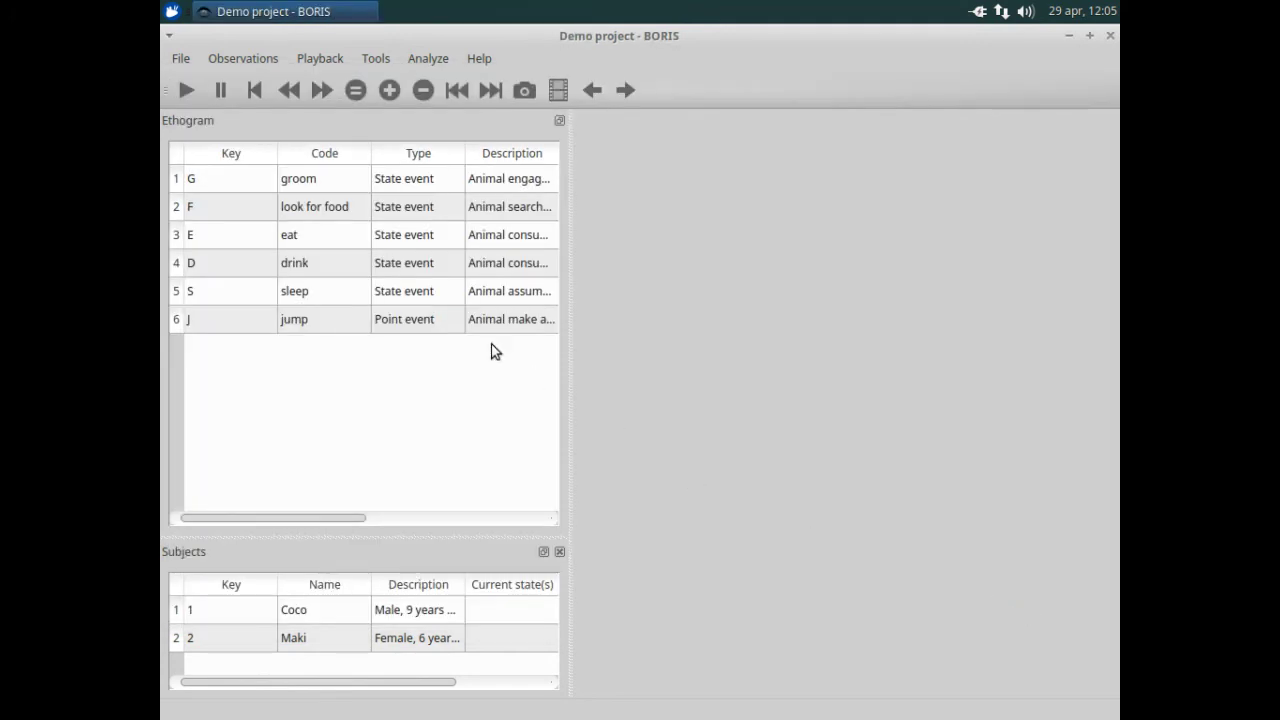
Step: Review the Project and FFmpeg preferences, close them, then quit BORIS
{"action": "left_click", "coordinate": [182, 62]}
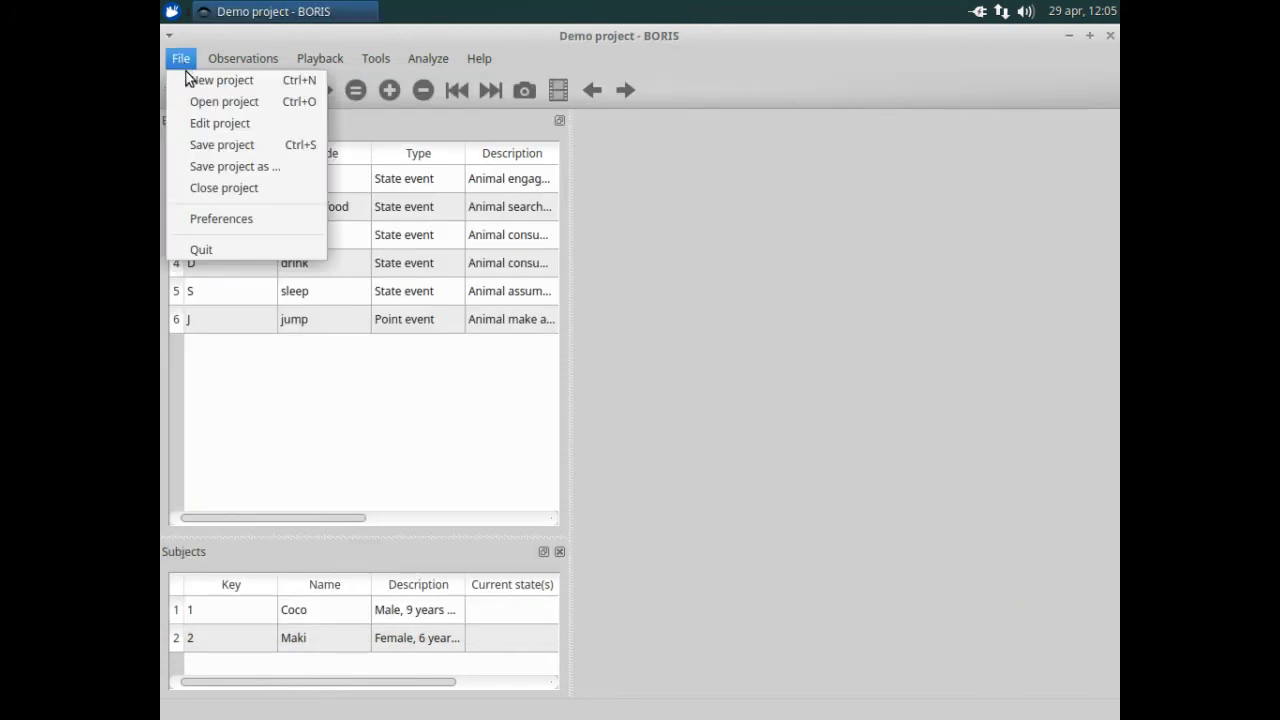
{"action": "left_click", "coordinate": [224, 219]}
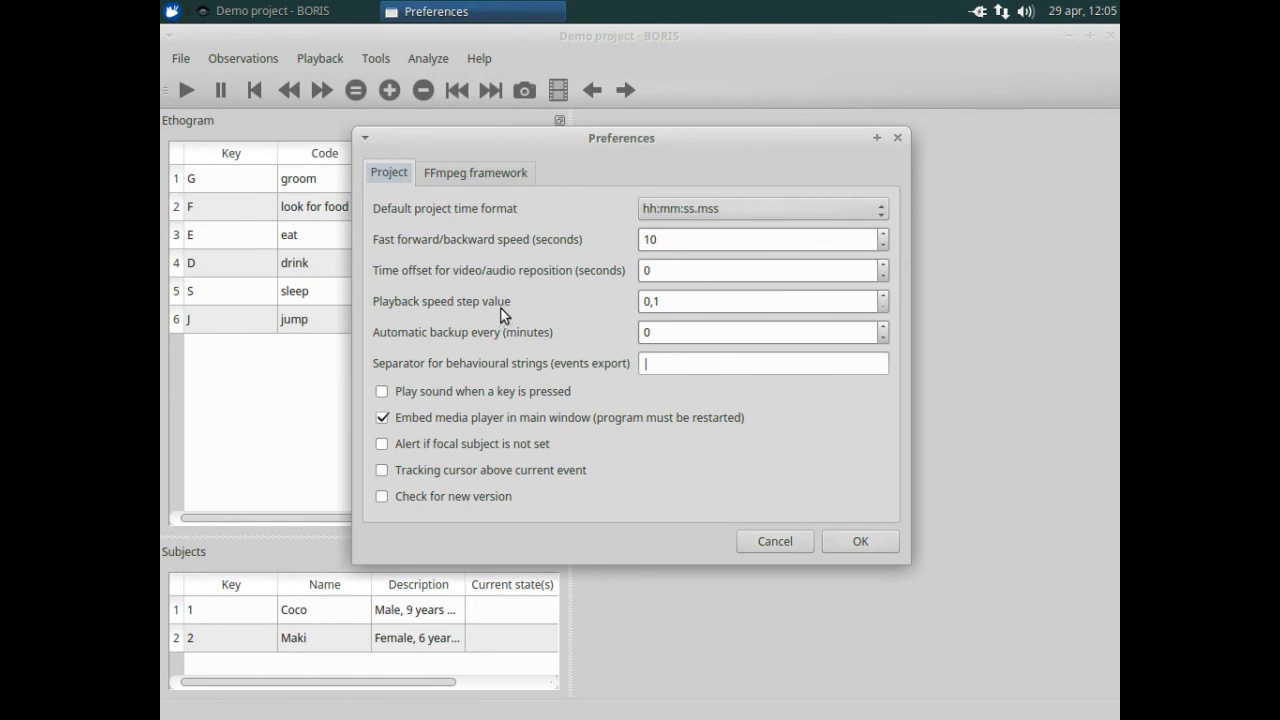
{"action": "left_click", "coordinate": [476, 176]}
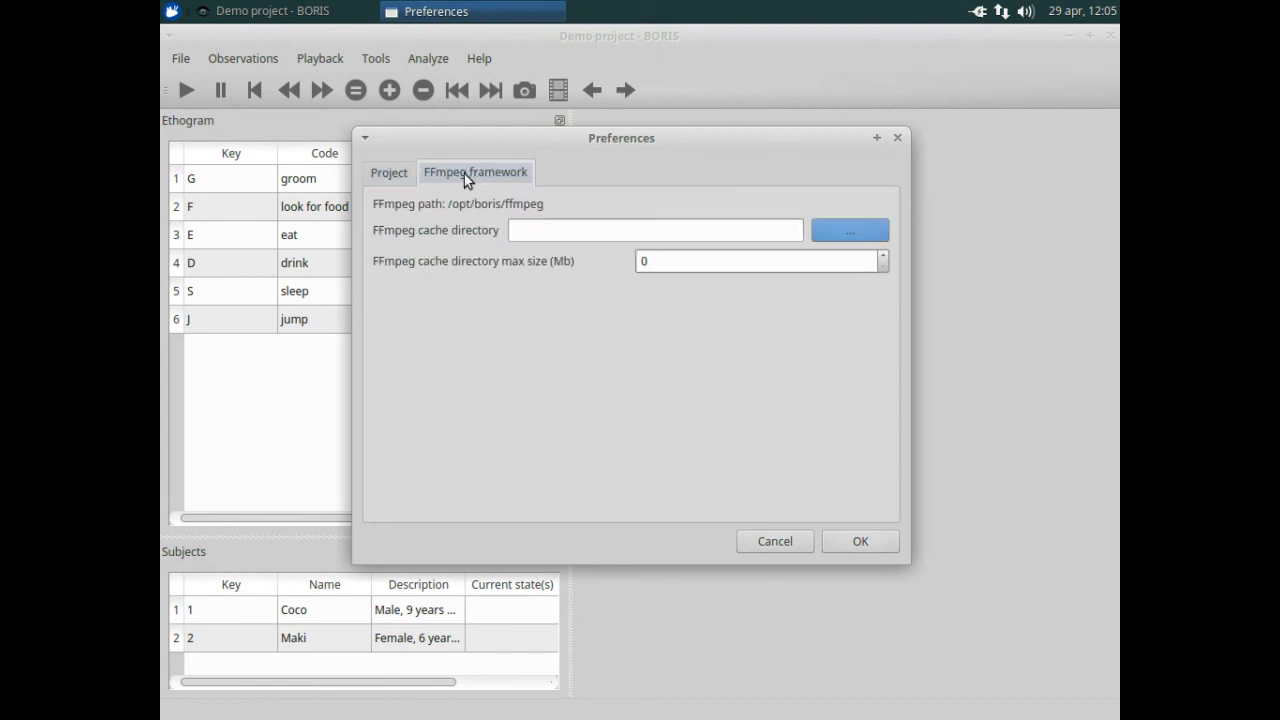
{"action": "left_click", "coordinate": [384, 173]}
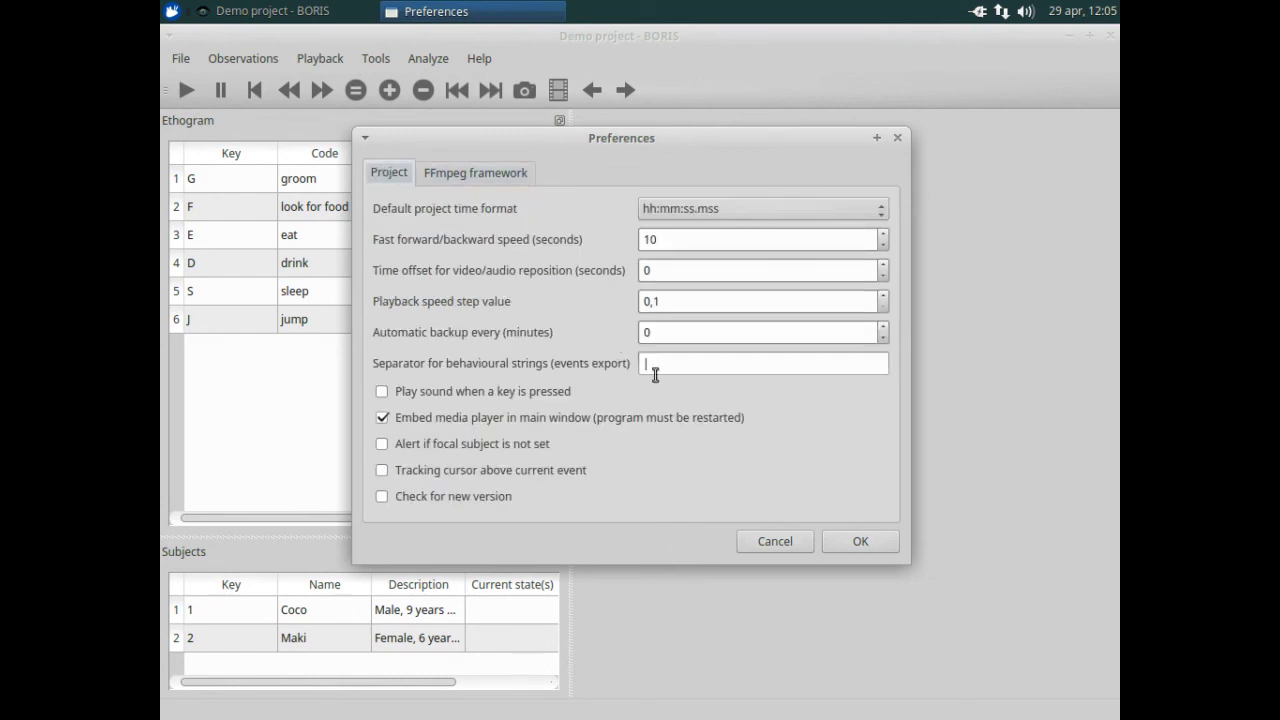
{"action": "left_click", "coordinate": [849, 549]}
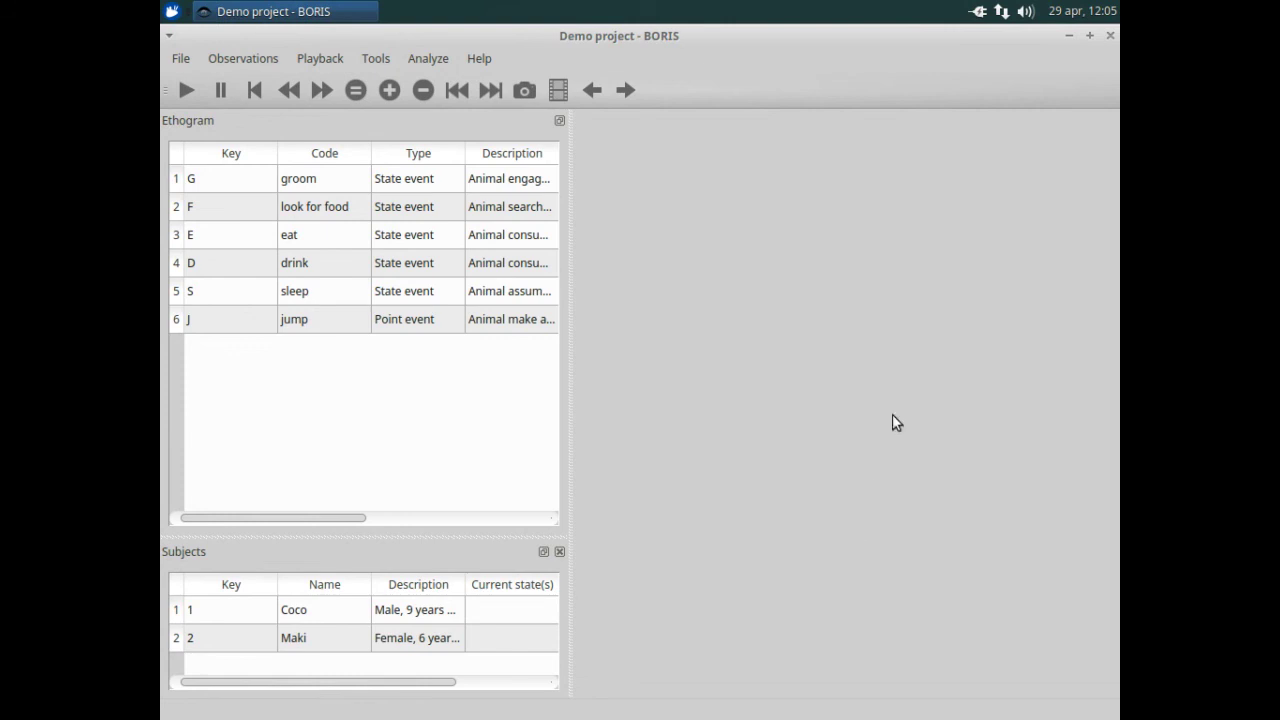
{"action": "left_click", "coordinate": [1112, 38]}
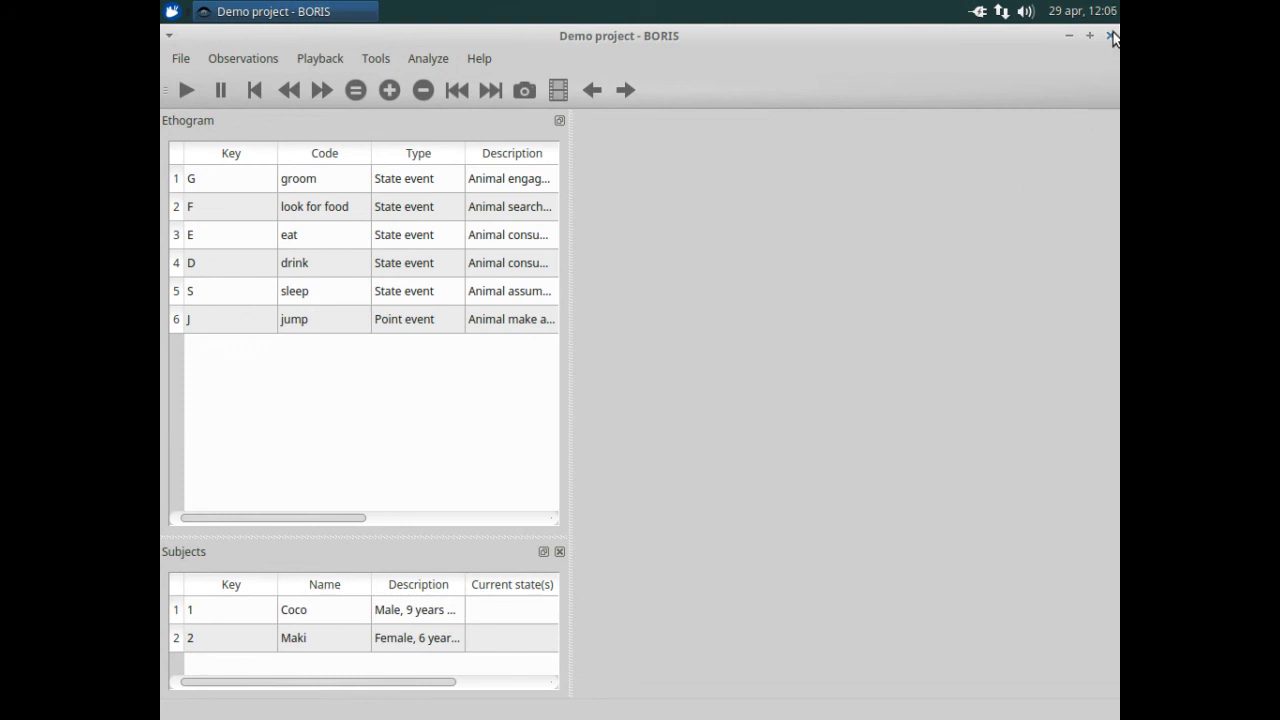